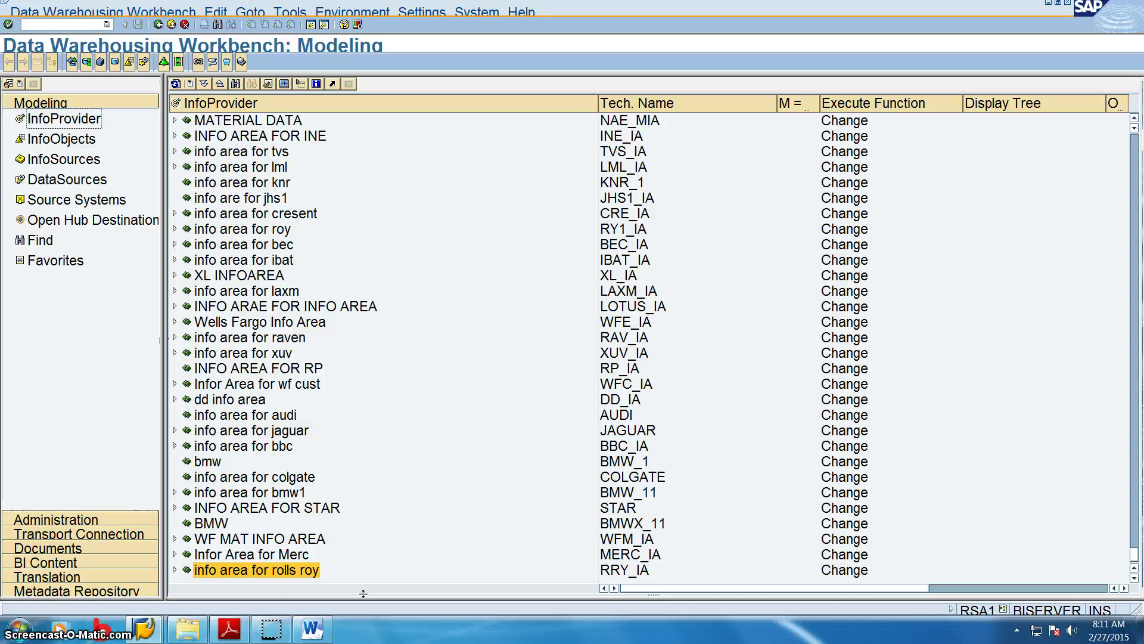
Open Remodeling for the info cube for jaguar (JAG_IC) in the jaguar info area and accept the backup warning.
click(177, 556)
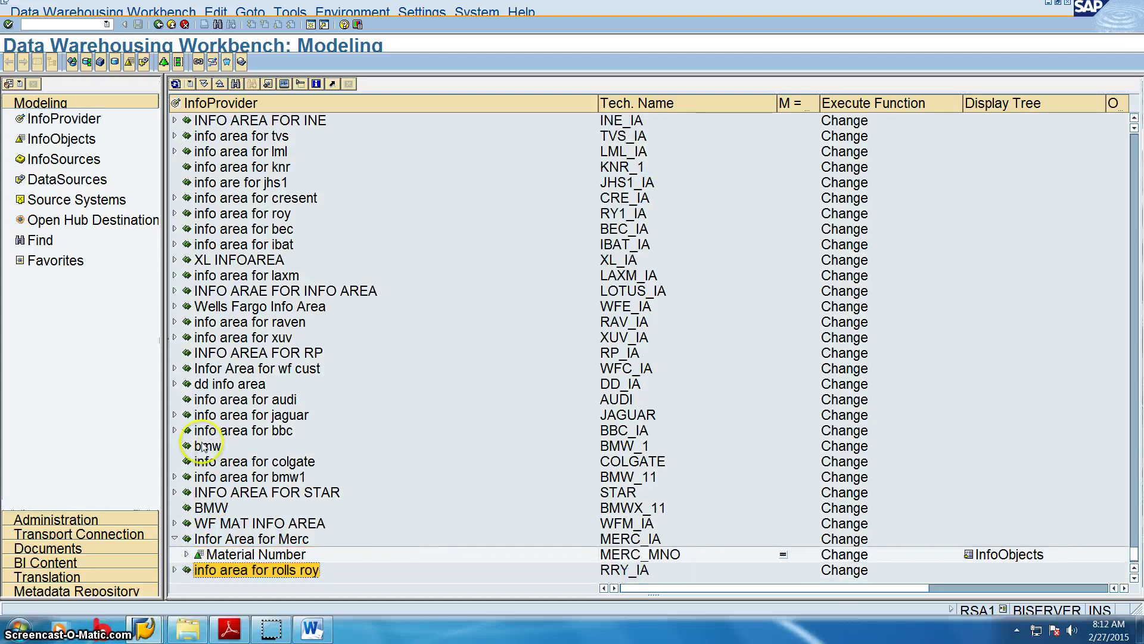
click(175, 414)
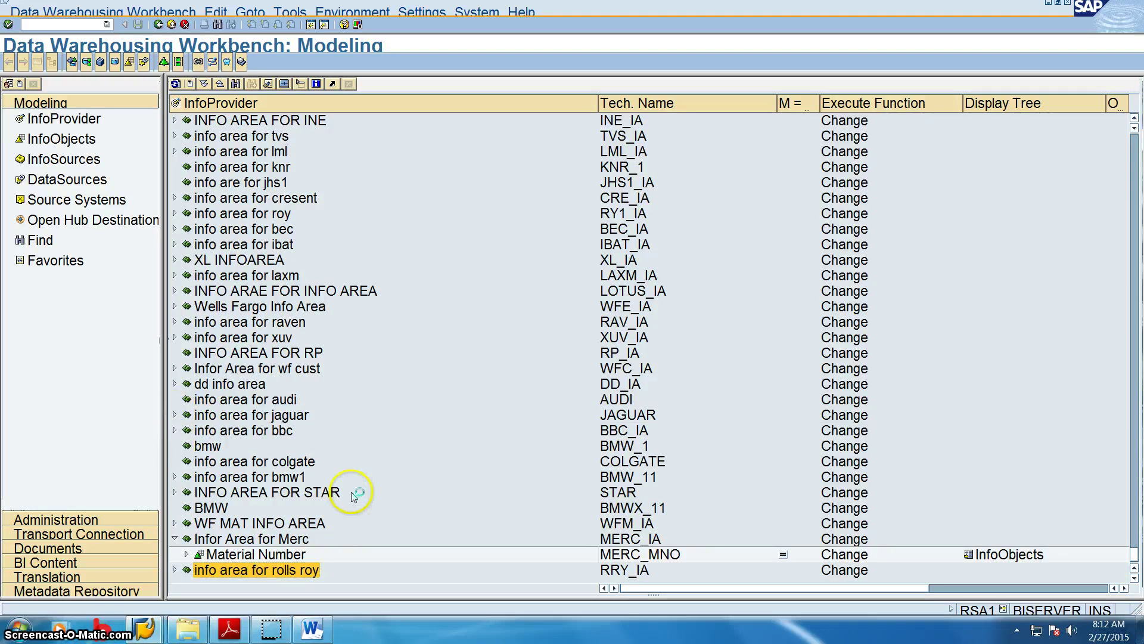
click(262, 432)
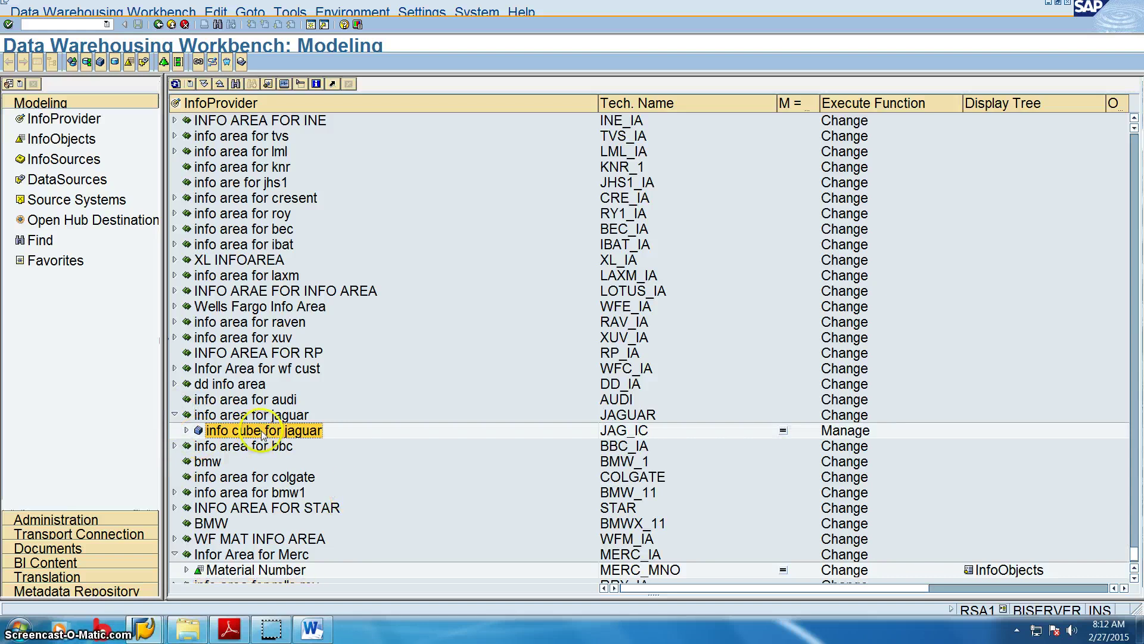
right_click(262, 432)
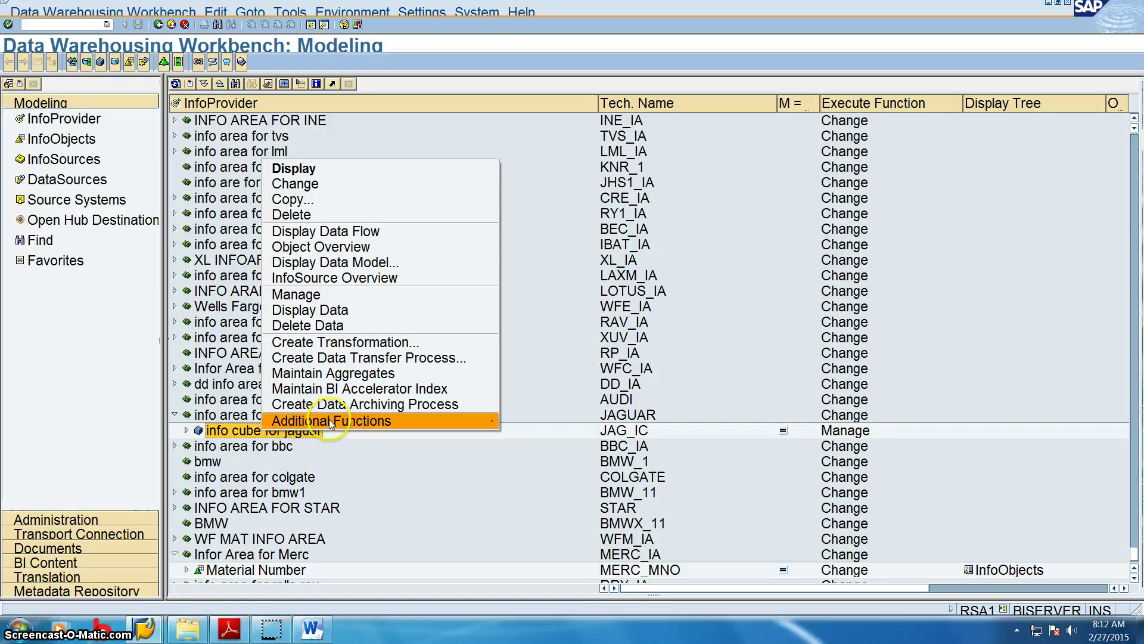
mouse_move(444, 421)
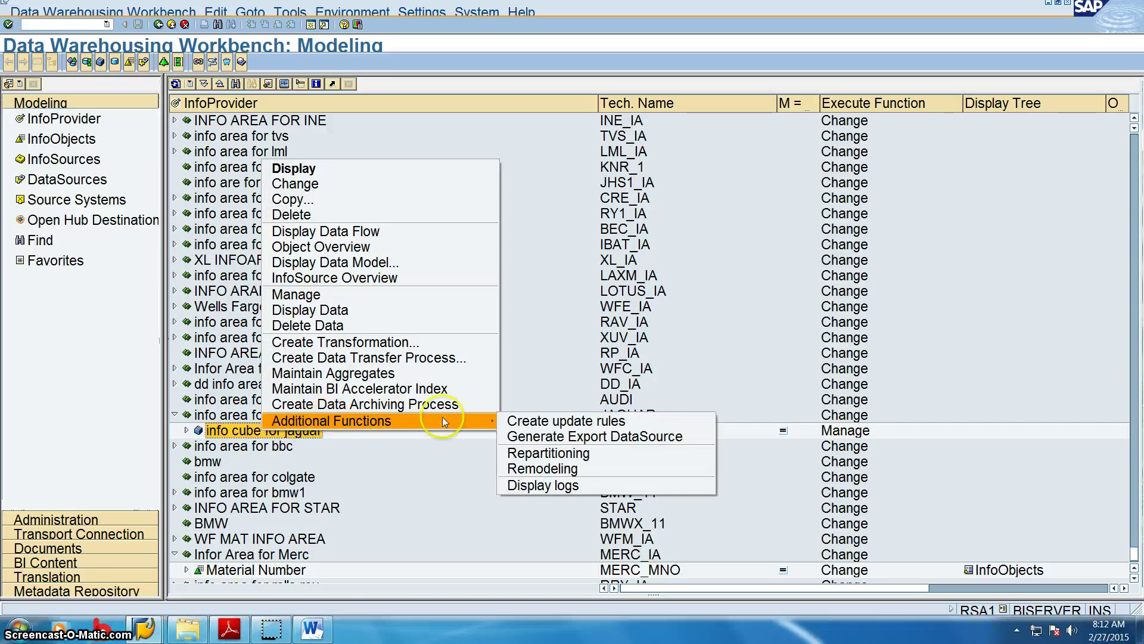
click(561, 474)
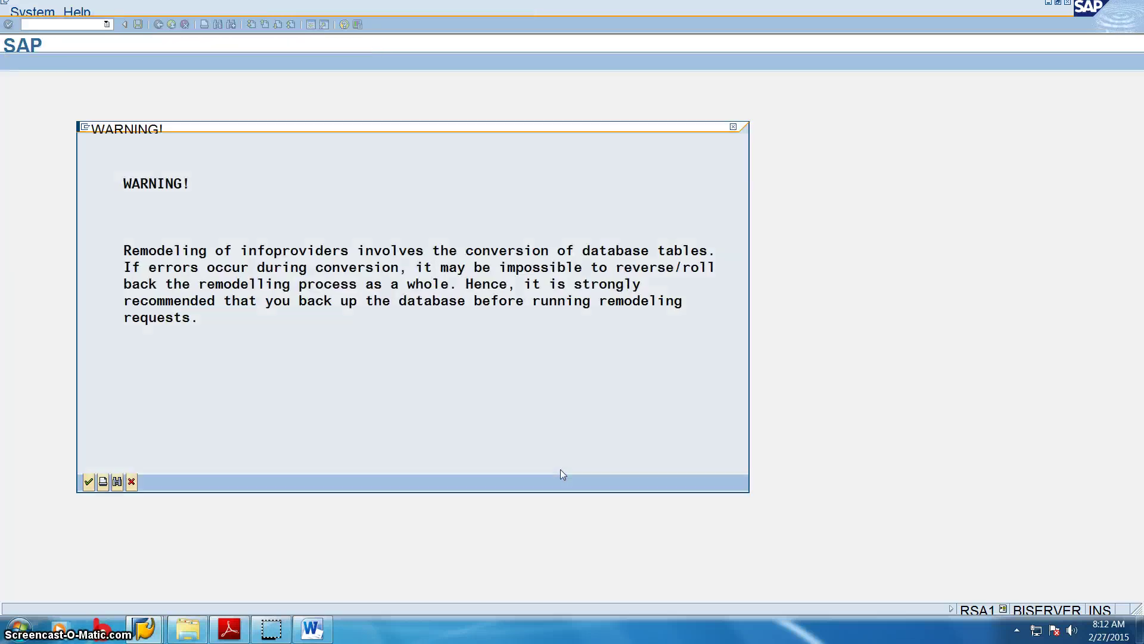
click(103, 522)
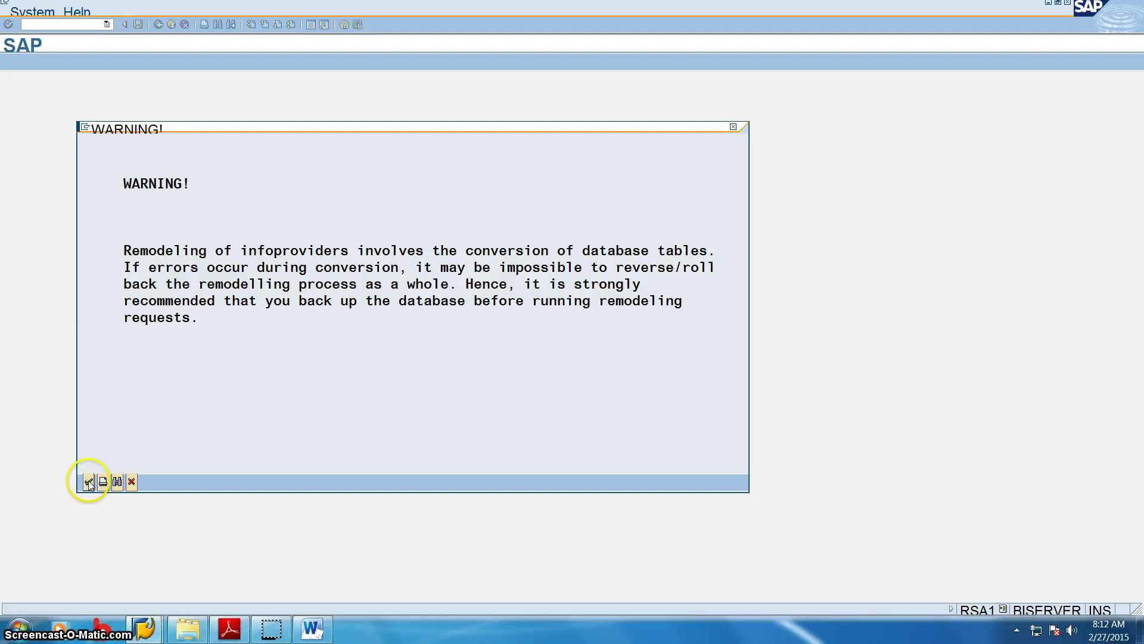
click(88, 482)
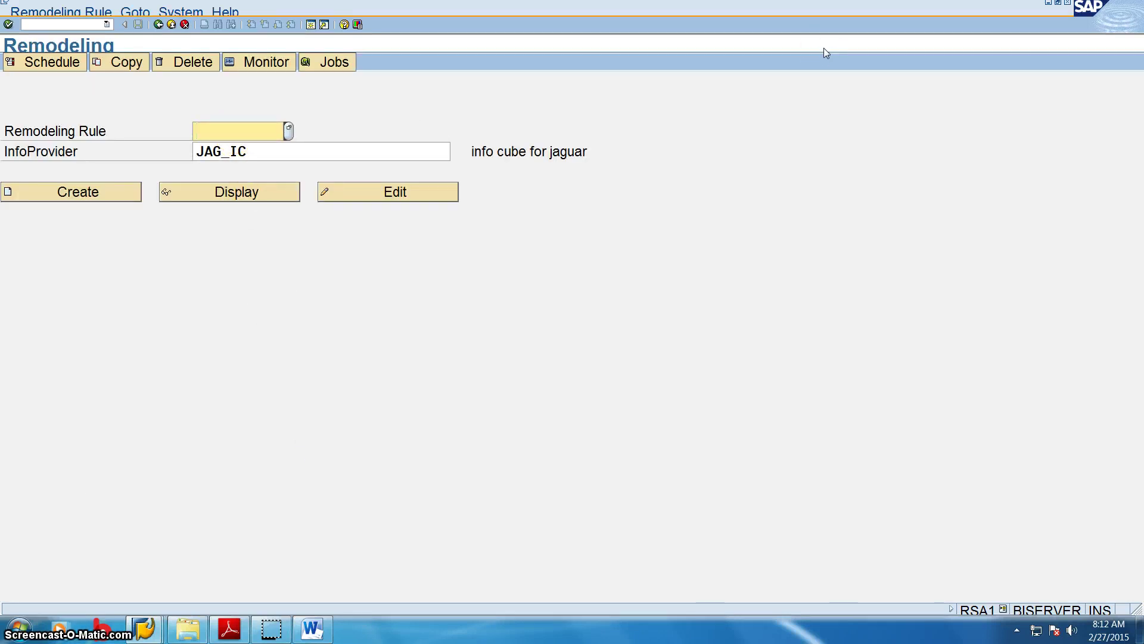
Create the remodeling rule JHS_JAG for InfoProvider JAG_IC with the description "jaguar Remod".
text(JHS1)
click(48, 196)
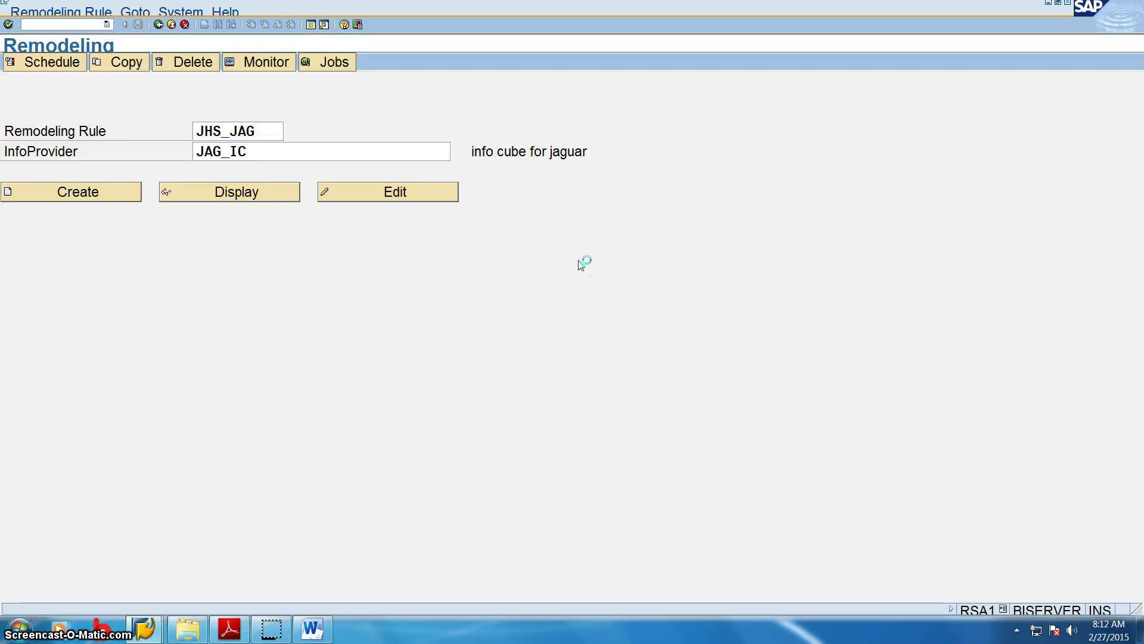
click(601, 274)
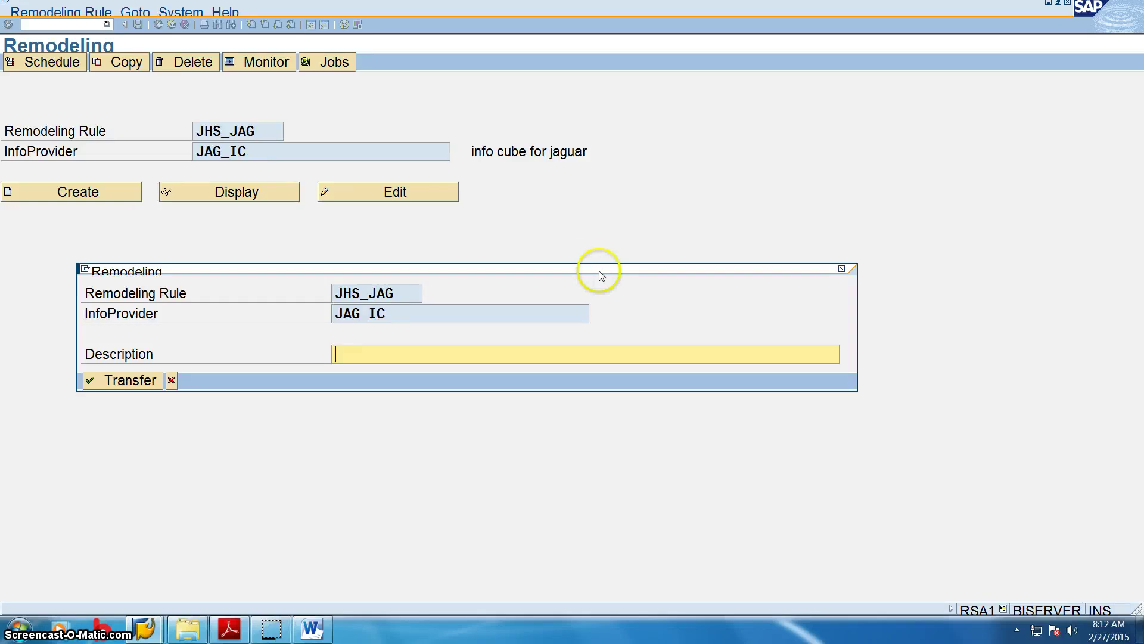
text(jaguar)
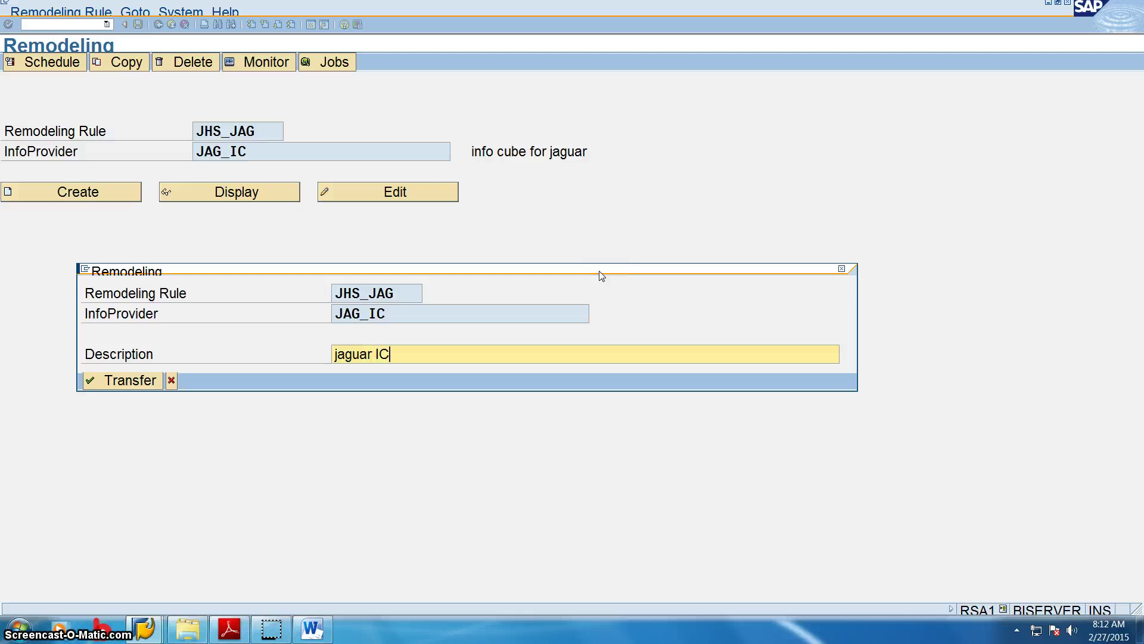
text( IC)
key(BackSpace)
key(BackSpace)
key(BackSpace)
key(BackSpace)
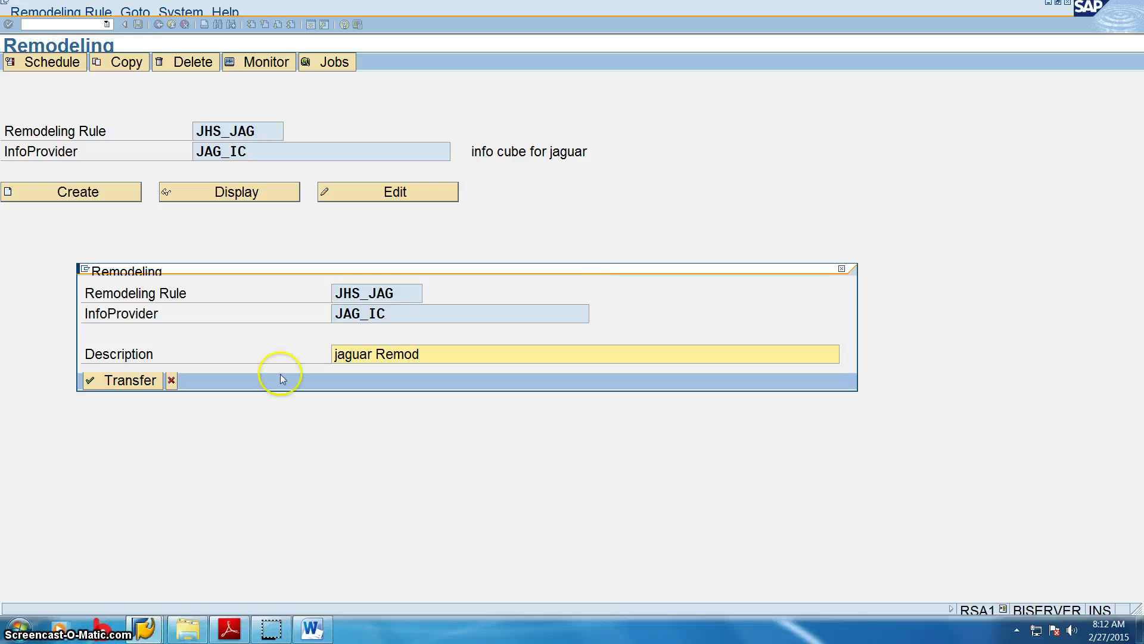
click(131, 380)
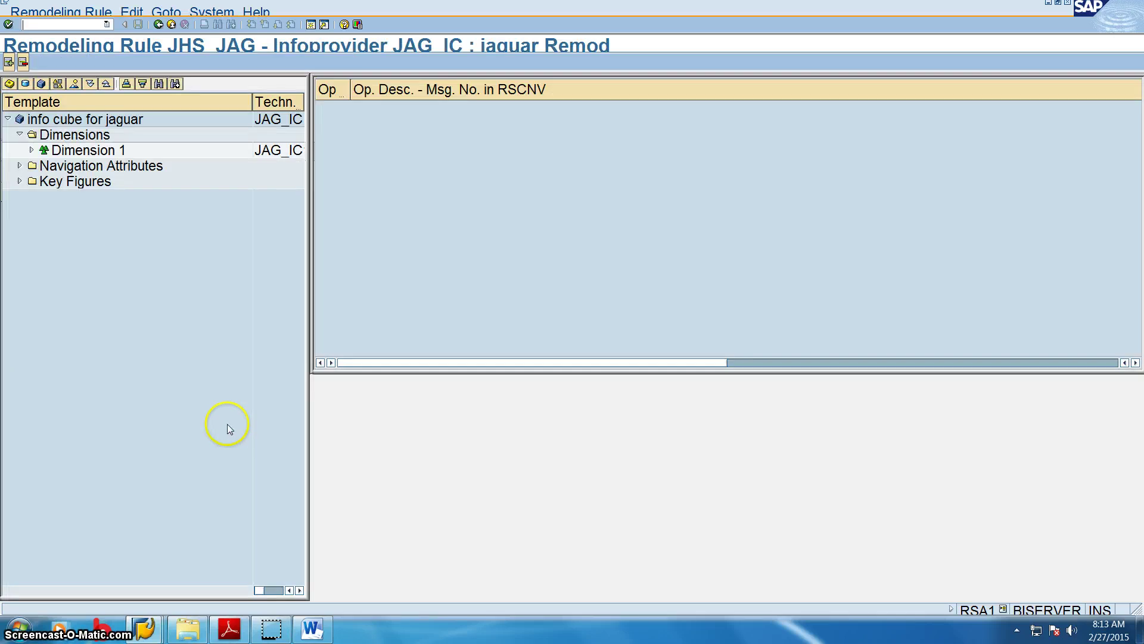
Add an operation that adds characteristic 0COUNTRY to dimension JAG_IC1, and save the remodeling rule.
click(32, 149)
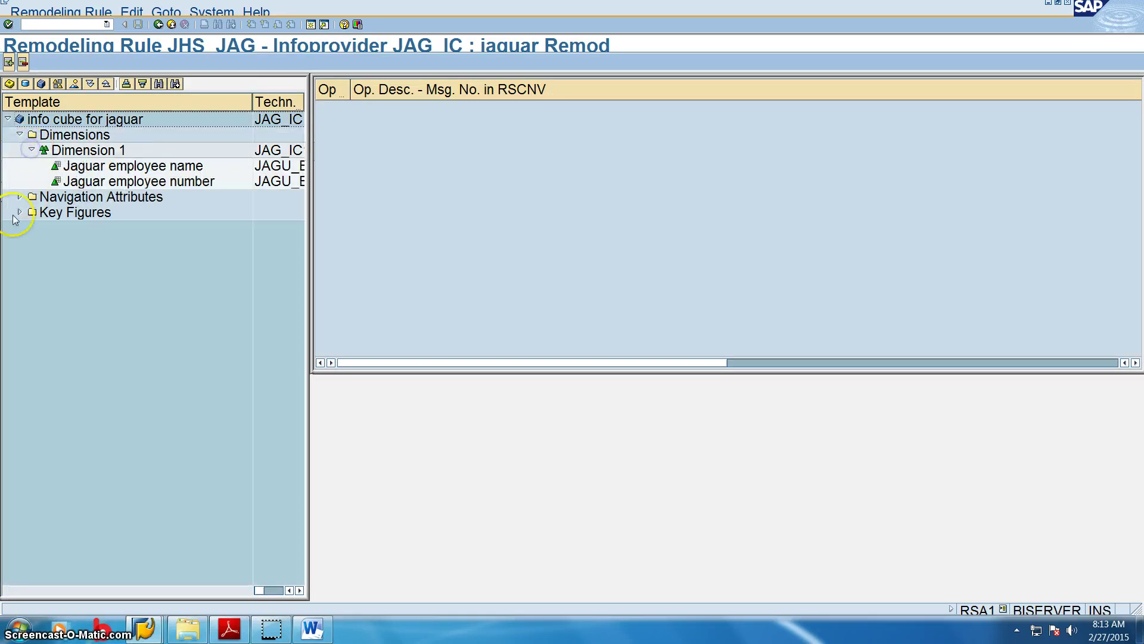
click(19, 213)
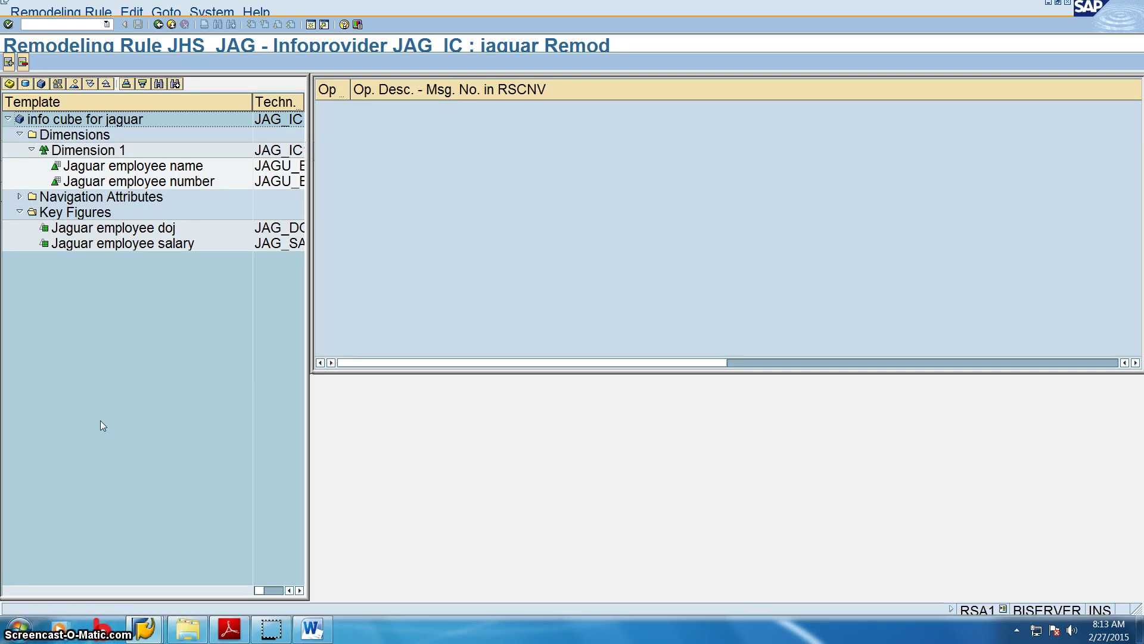
click(11, 63)
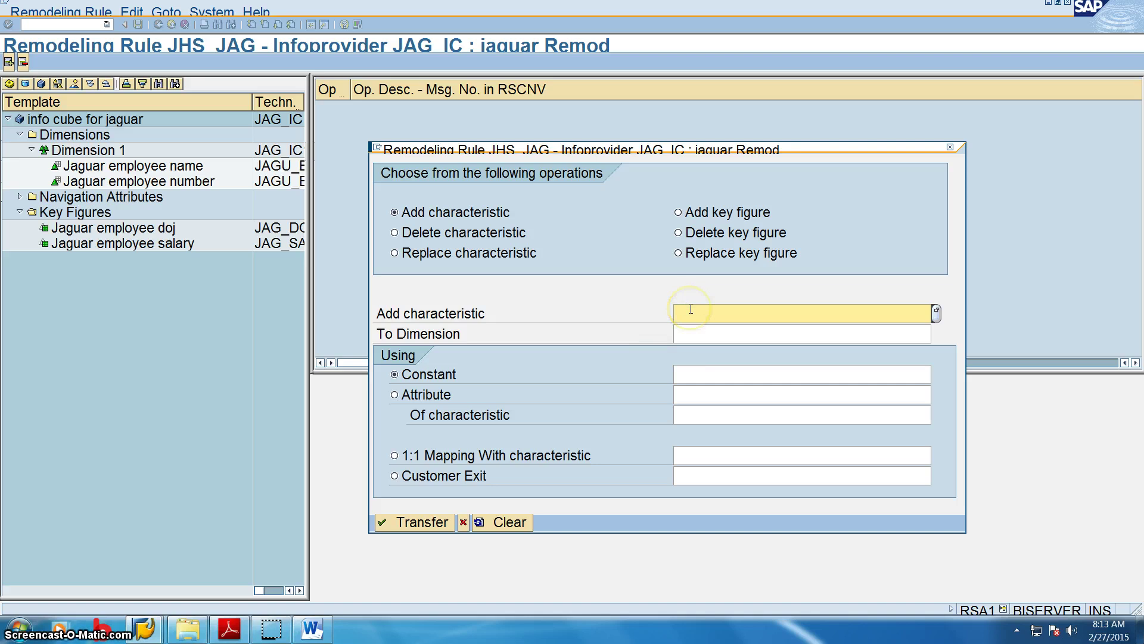
click(717, 333)
click(720, 314)
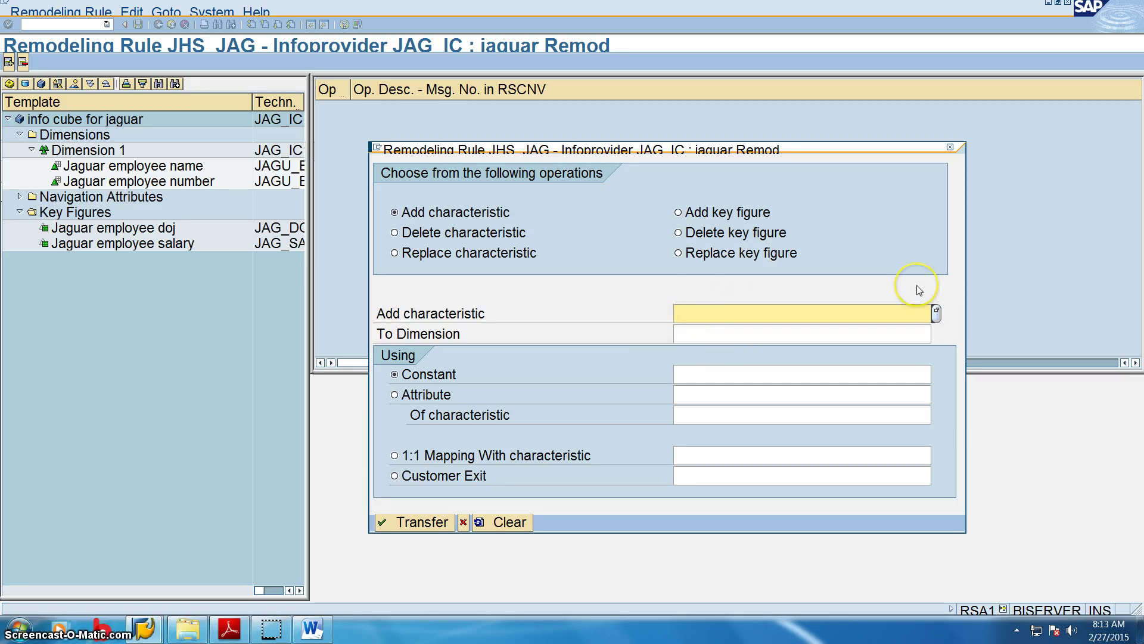
text(0country)
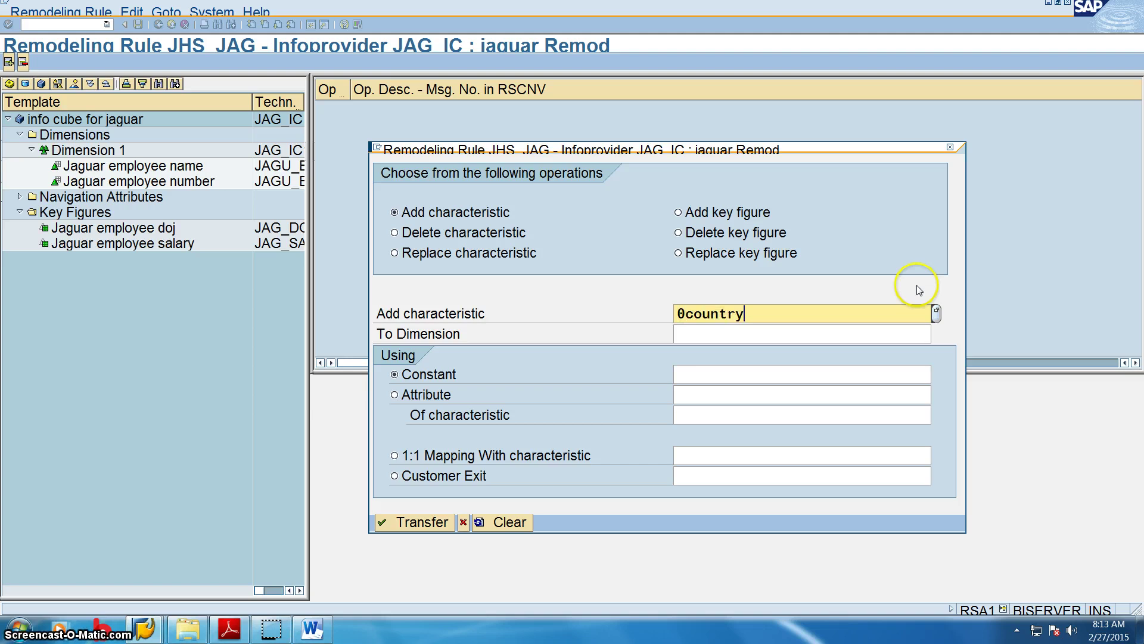
key(Tab)
key(F4)
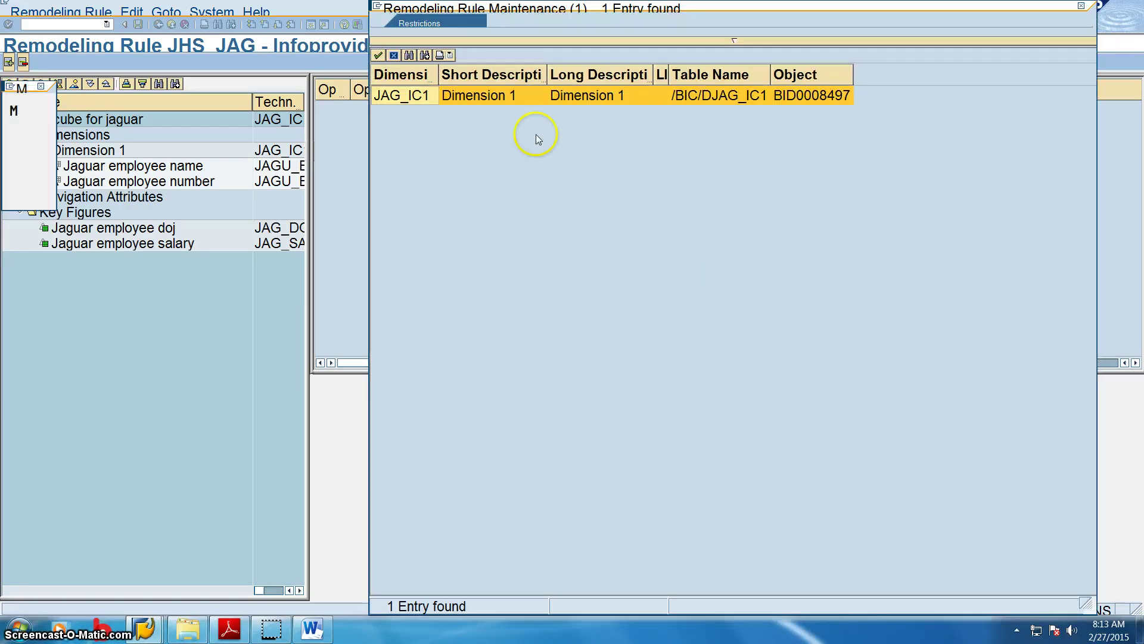
double_click(421, 97)
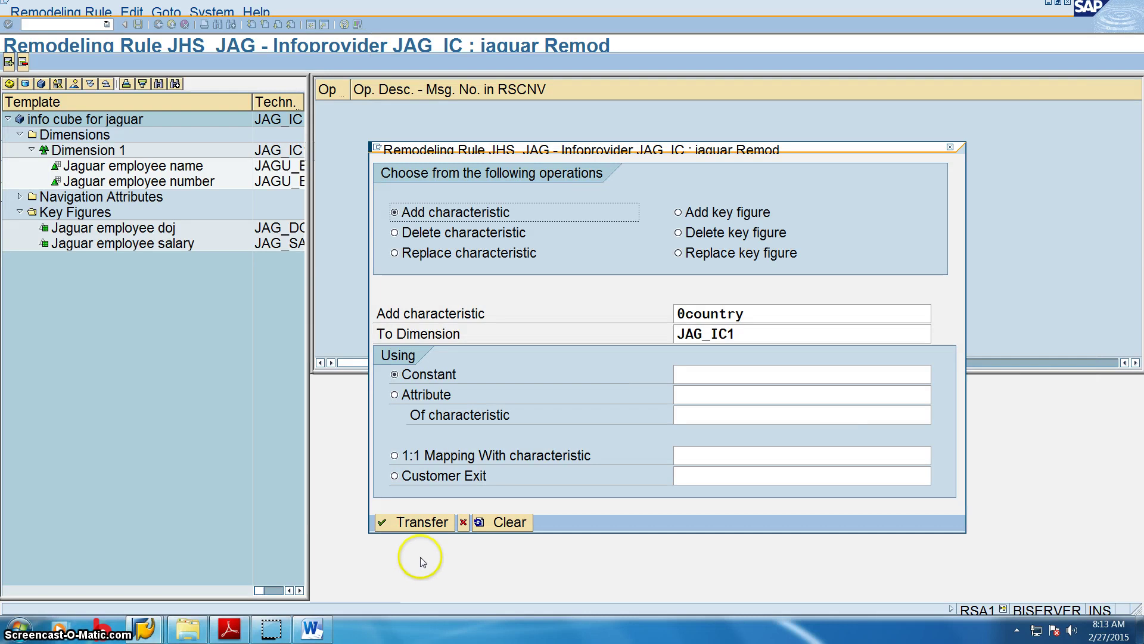
click(420, 523)
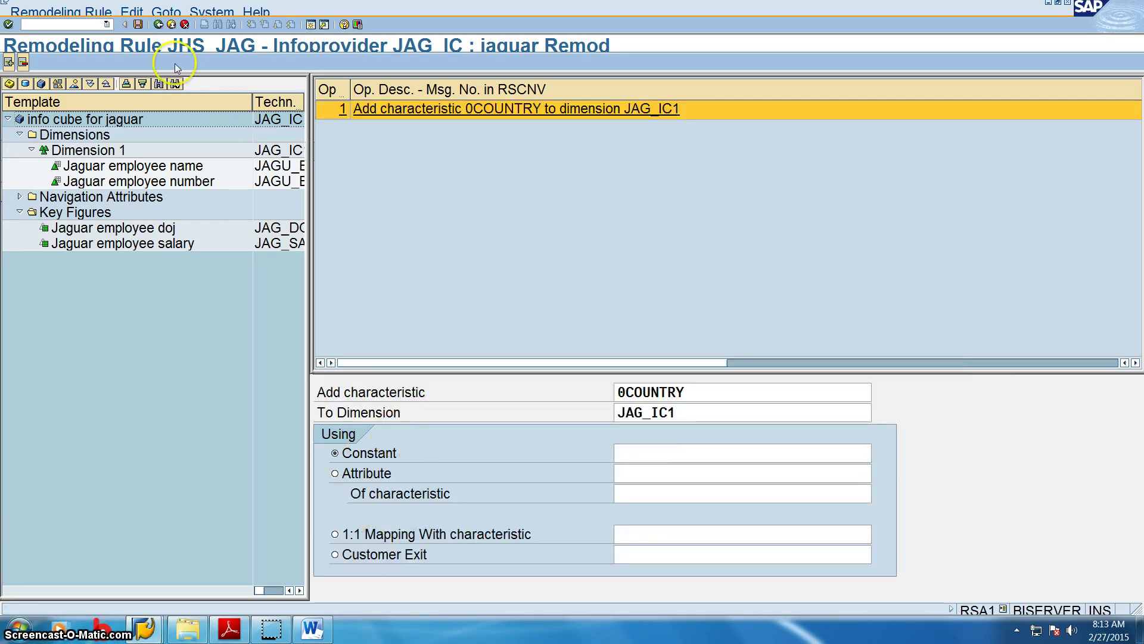
click(138, 24)
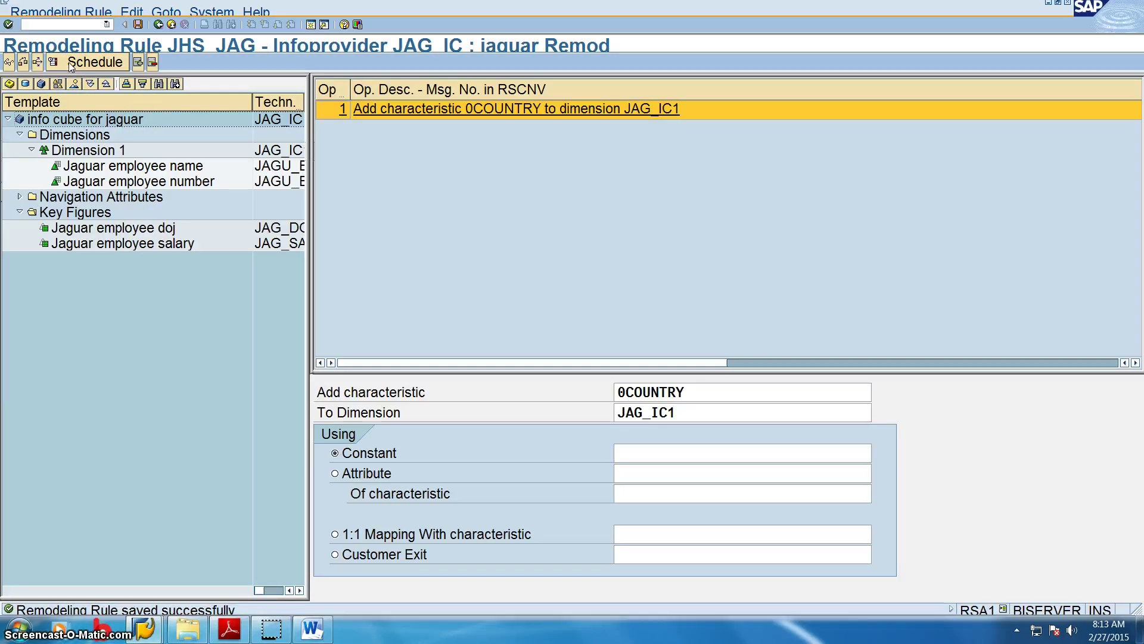
click(164, 330)
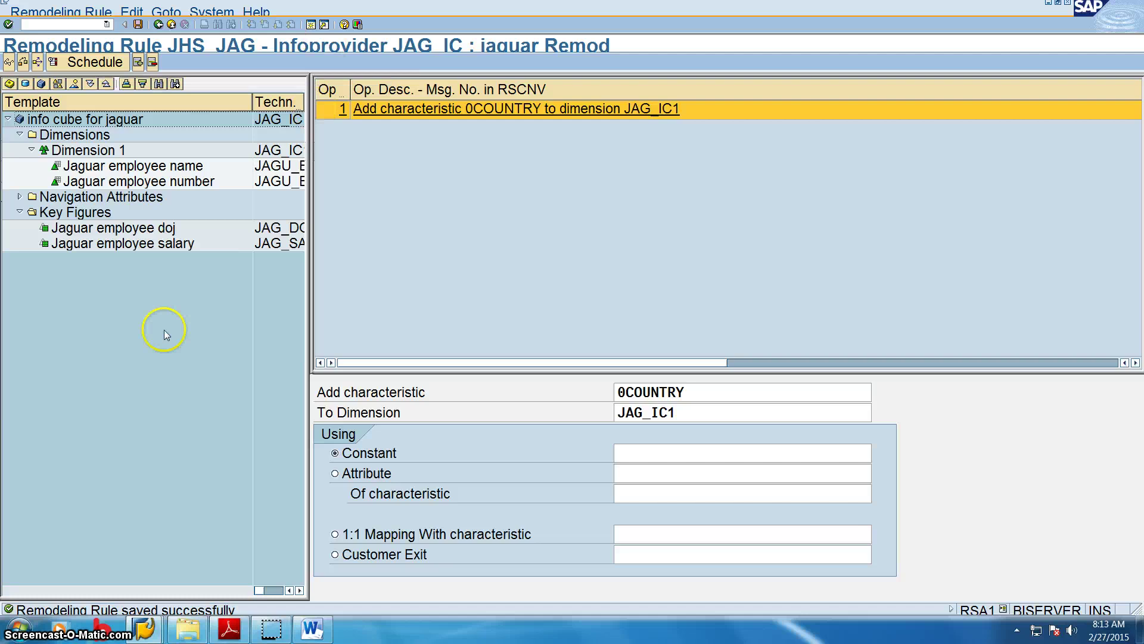
click(93, 215)
right_click(93, 214)
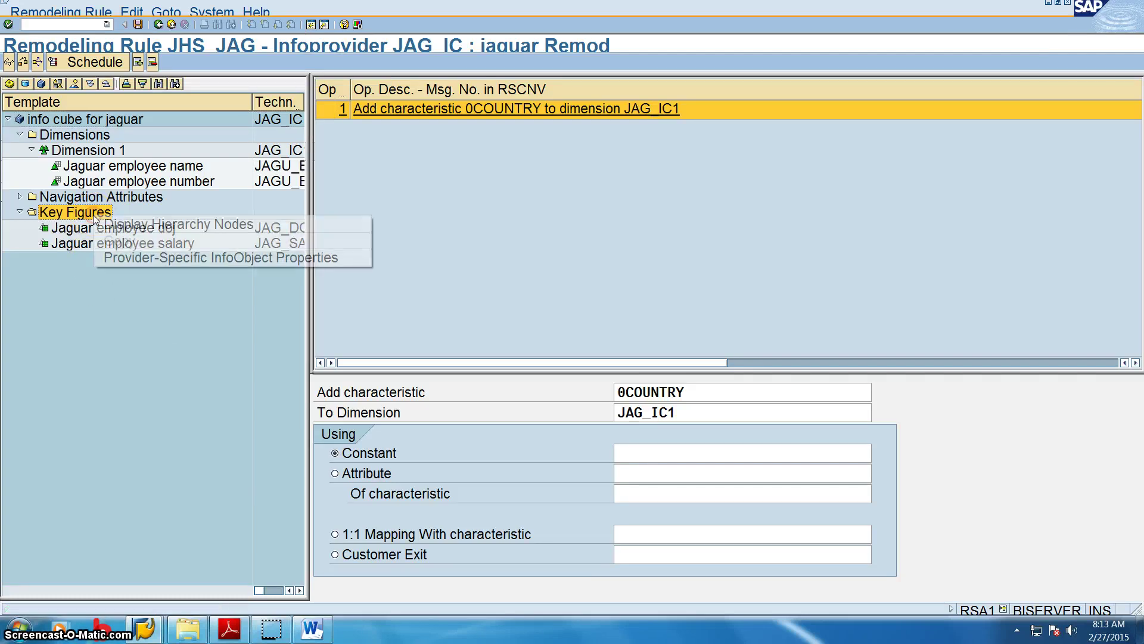
click(167, 220)
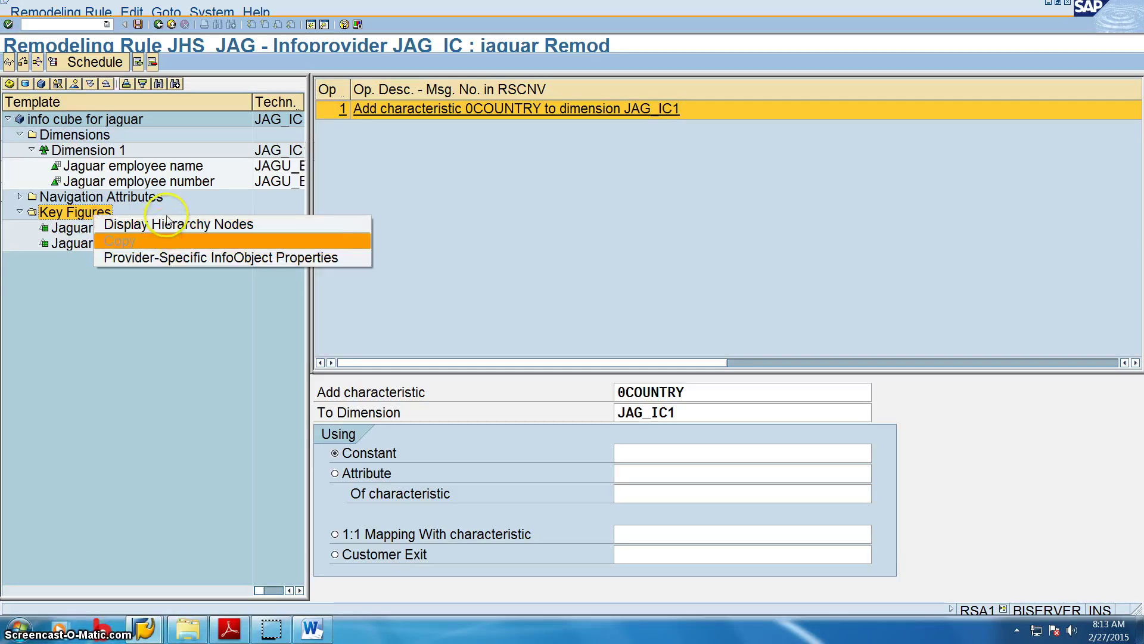
click(135, 312)
click(62, 211)
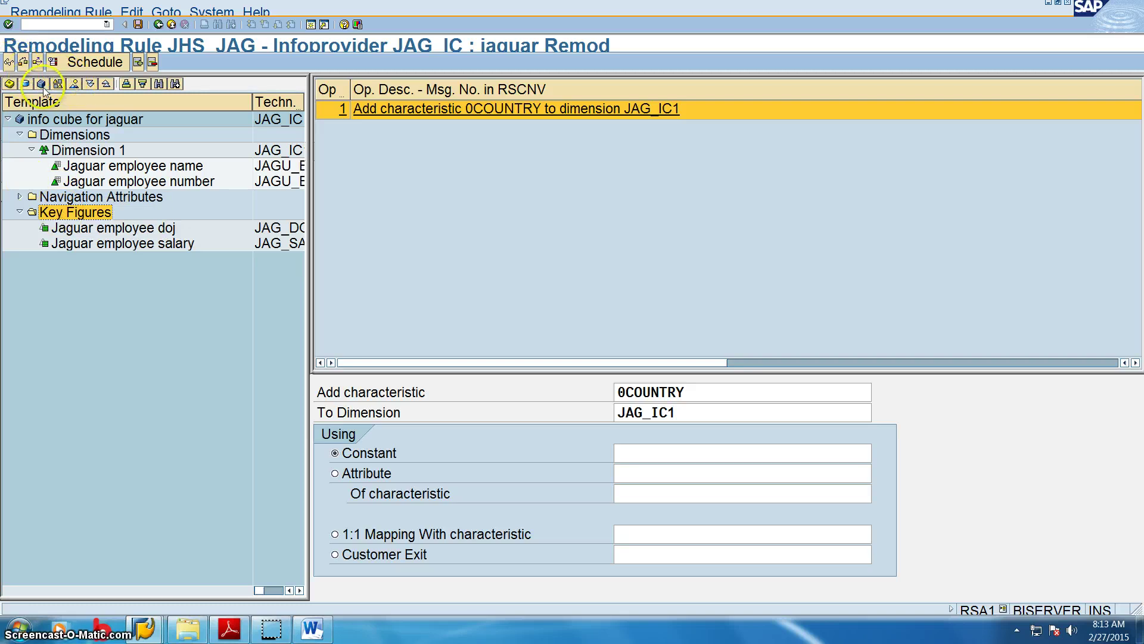
Add a second operation to the remodeling rule that adds the key figure 0DATE.
click(138, 63)
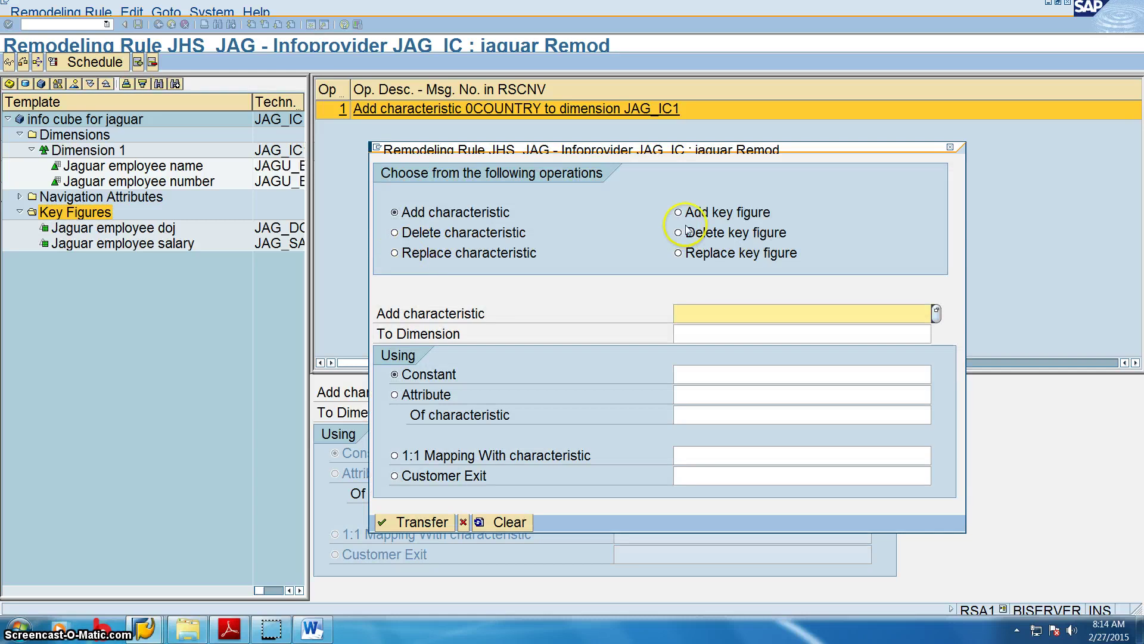
click(680, 212)
click(621, 313)
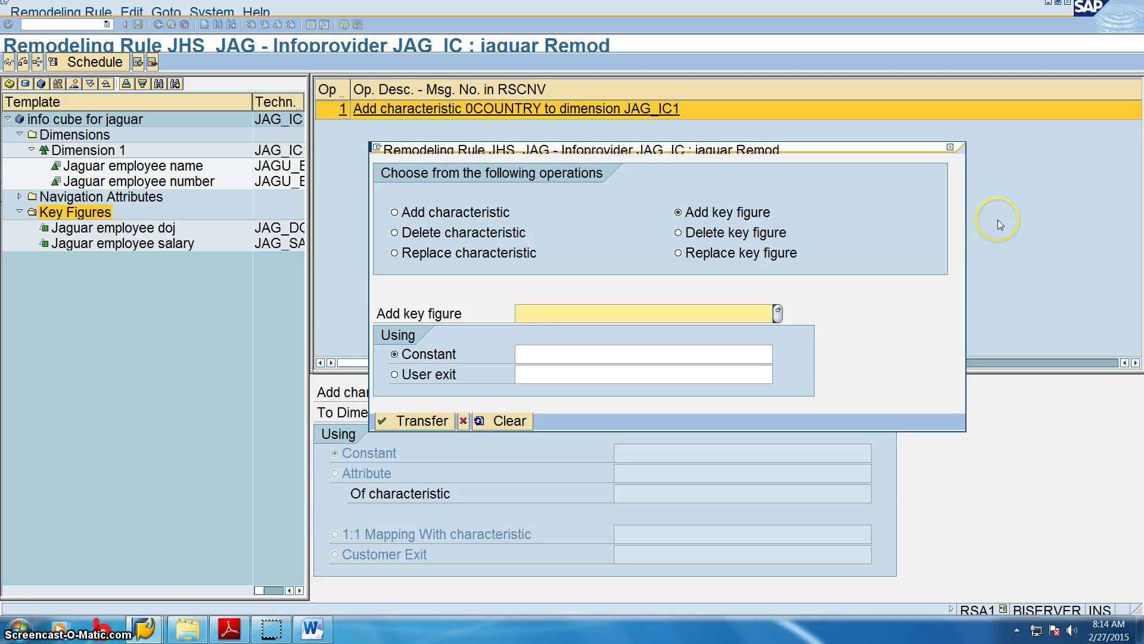
text())
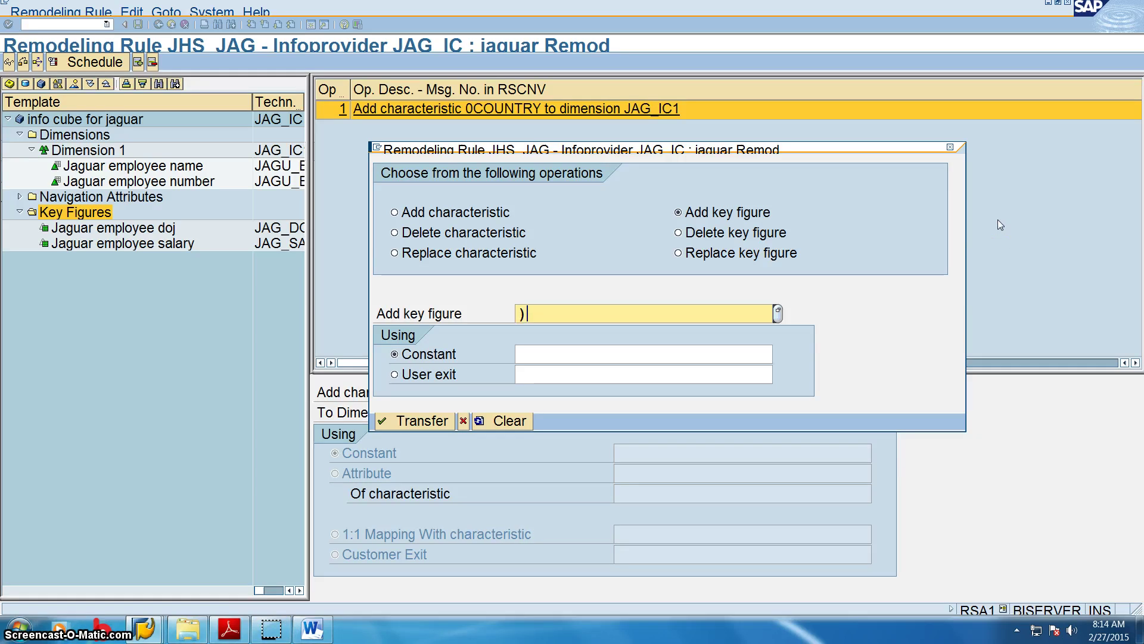
text(date)
key(BackSpace)
key(BackSpace)
key(BackSpace)
key(BackSpace)
key(BackSpace)
text(0)
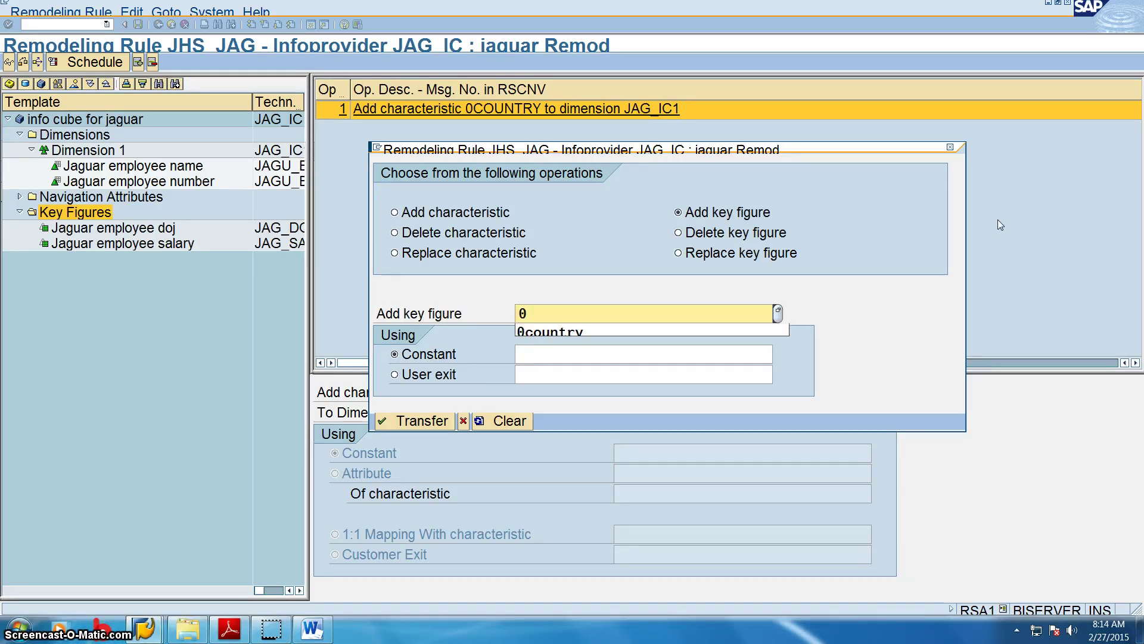
text(date)
key(Return)
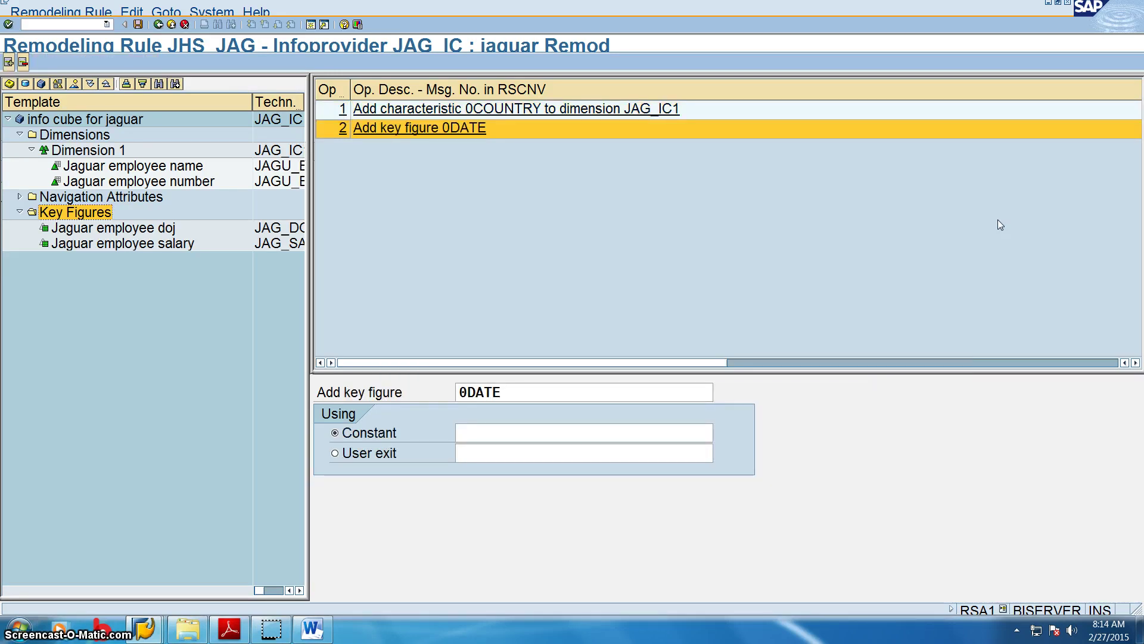
List the available InfoObjects for the second operation's key figure using the pattern 0DAT*, and search the list for 0date.
click(518, 394)
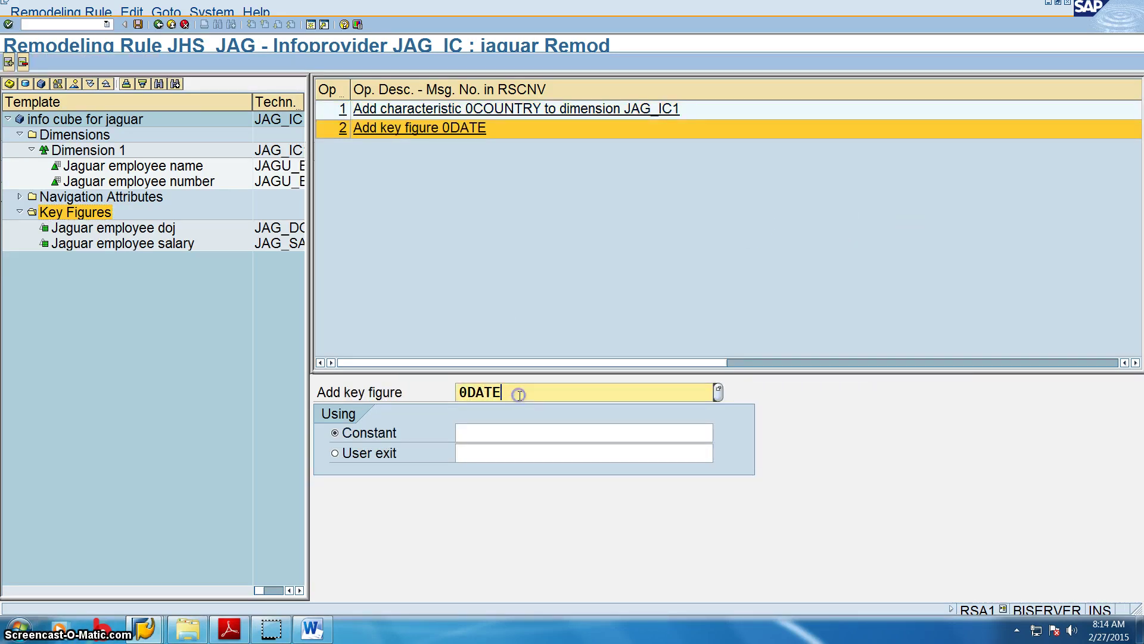
key(BackSpace)
text(*)
key(F4)
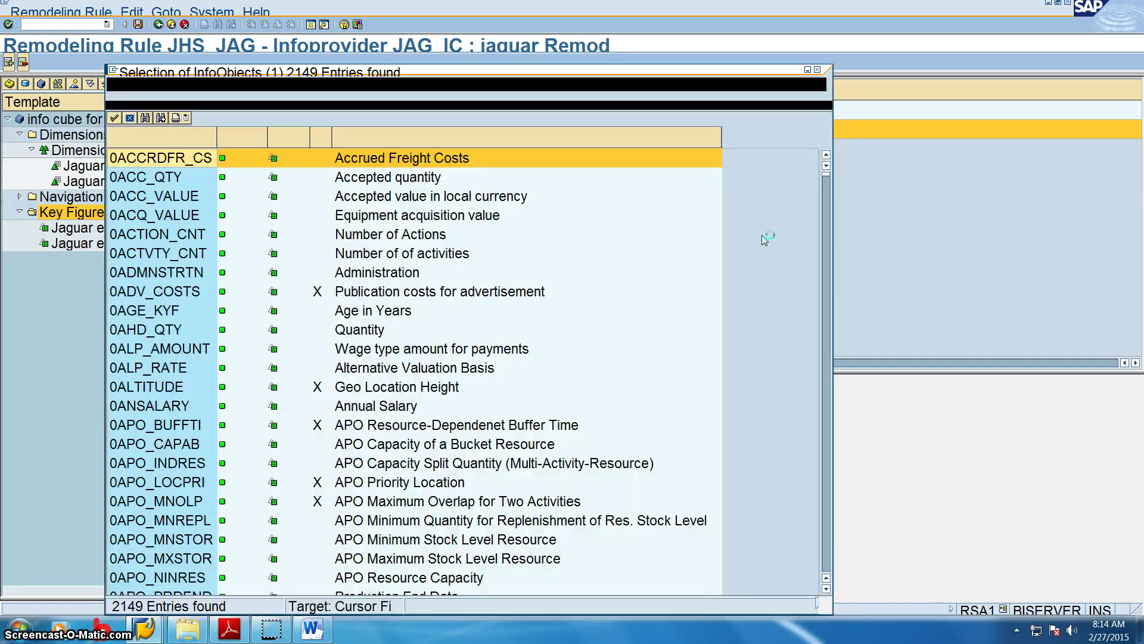
click(145, 119)
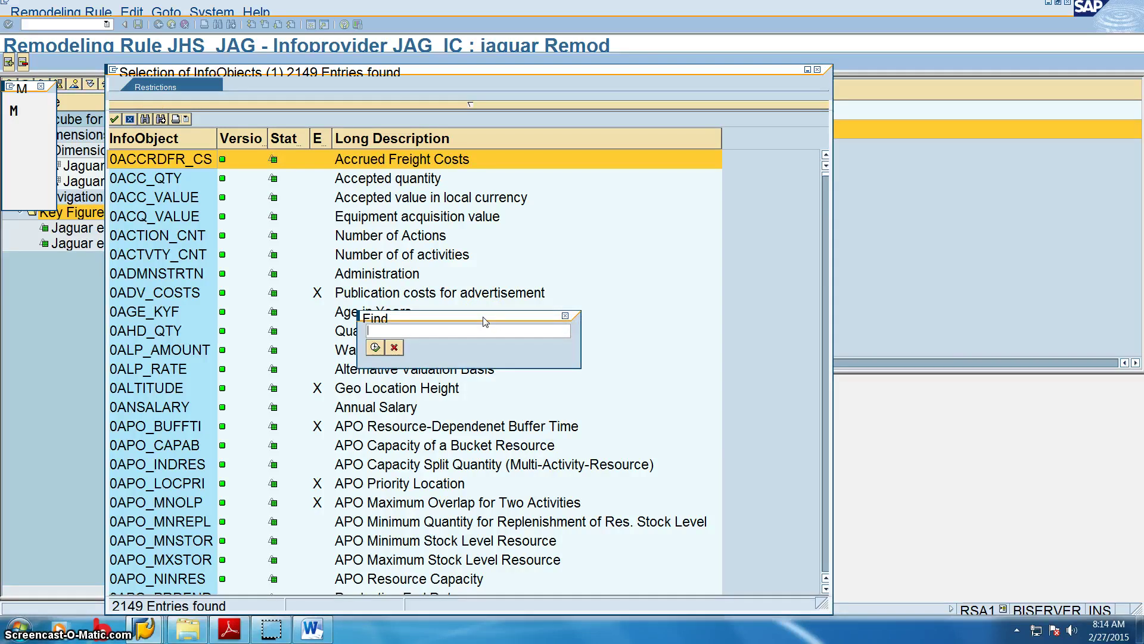
text(0date)
key(Return)
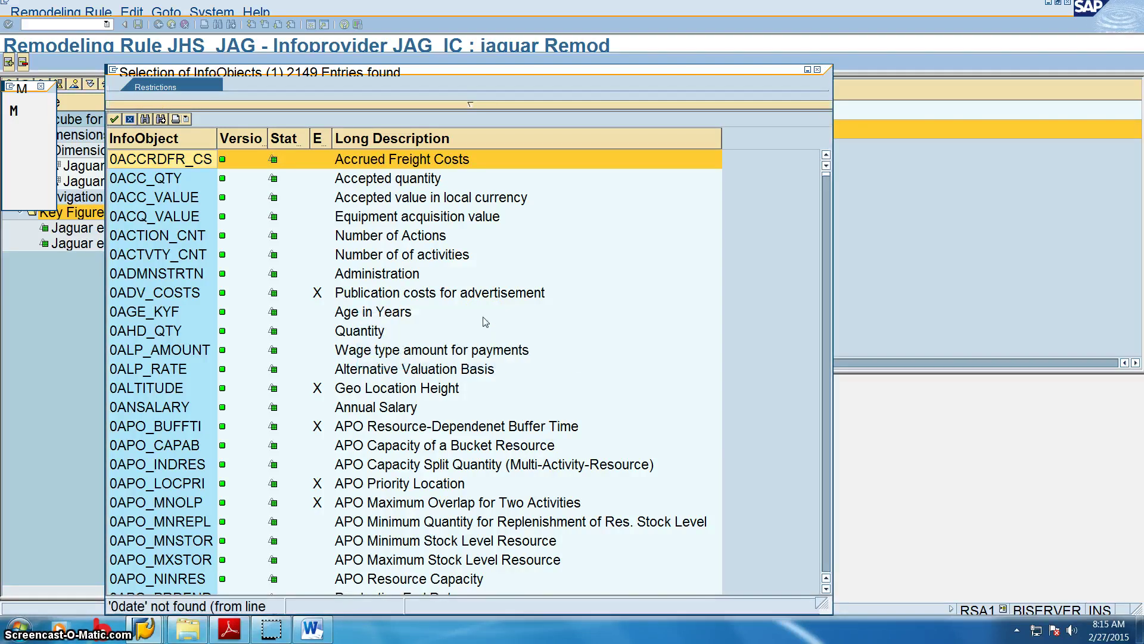
Look through the InfoObject list for a date key figure, waiting for SAP Logon to respond, and close the list without choosing one.
scroll(144, 546, down, 2)
scroll(145, 546, down, 11)
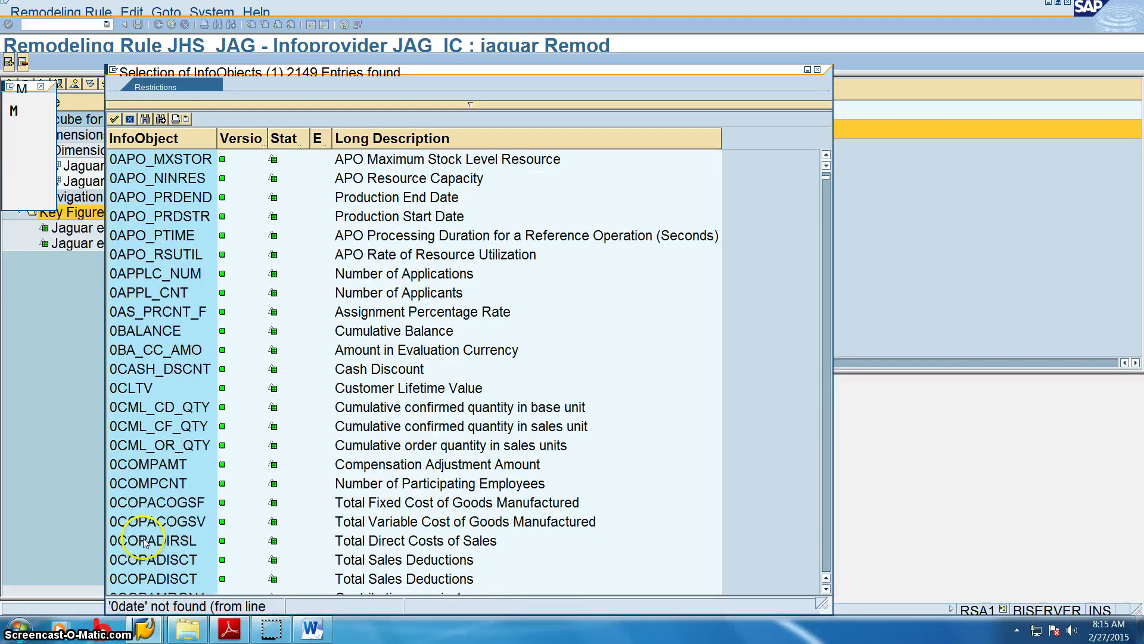
scroll(145, 541, down, 11)
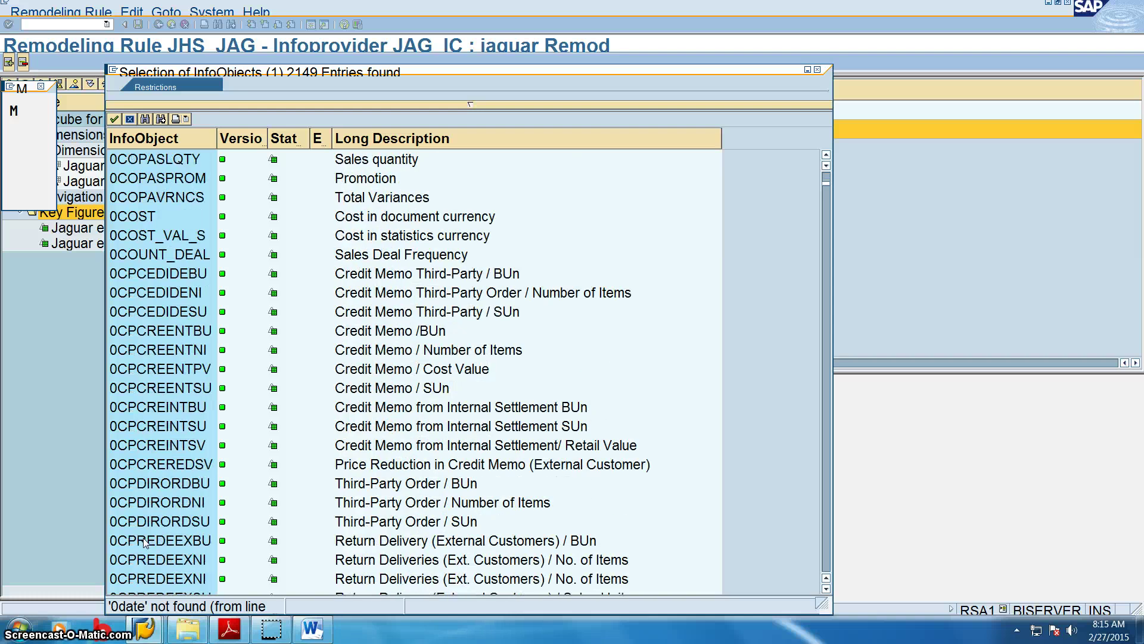
scroll(145, 541, down, 11)
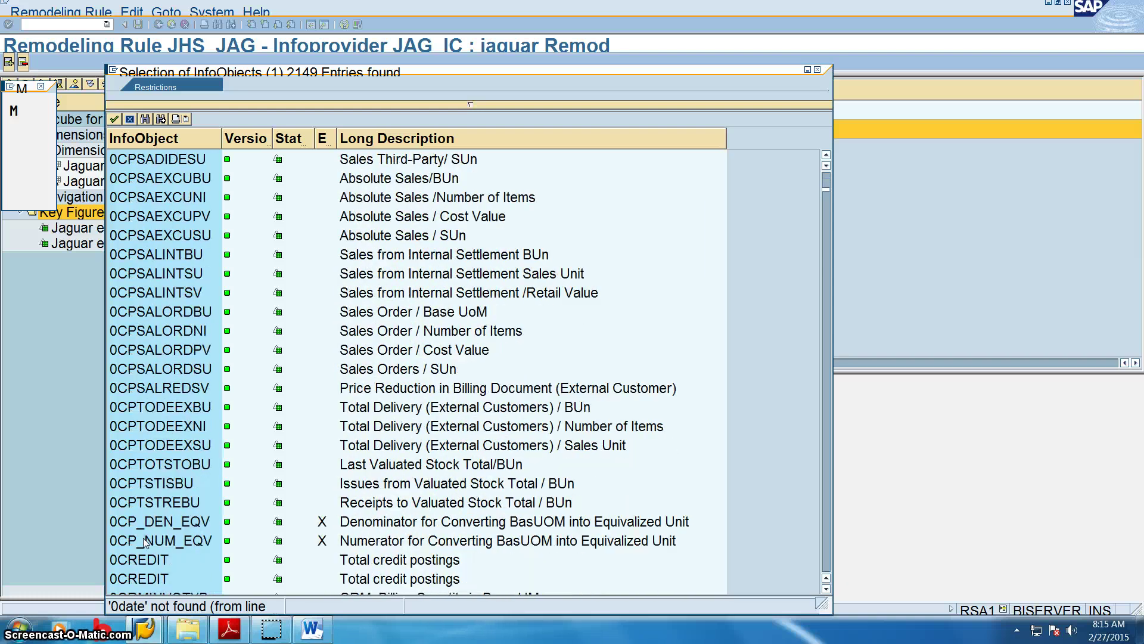
scroll(145, 542, down, 10)
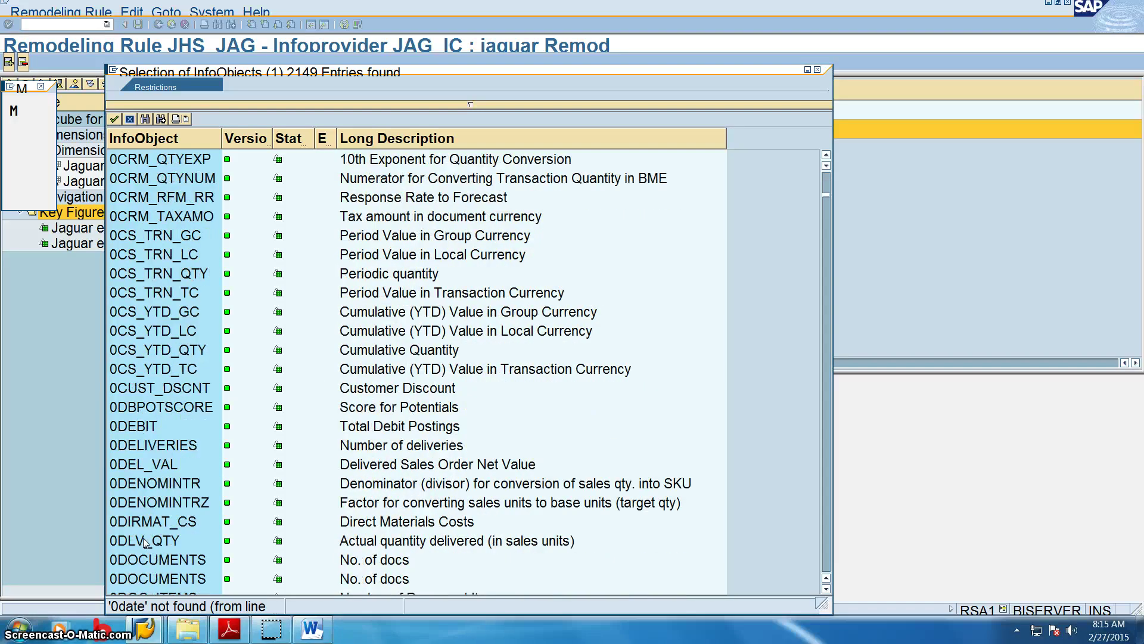
scroll(145, 541, down, 11)
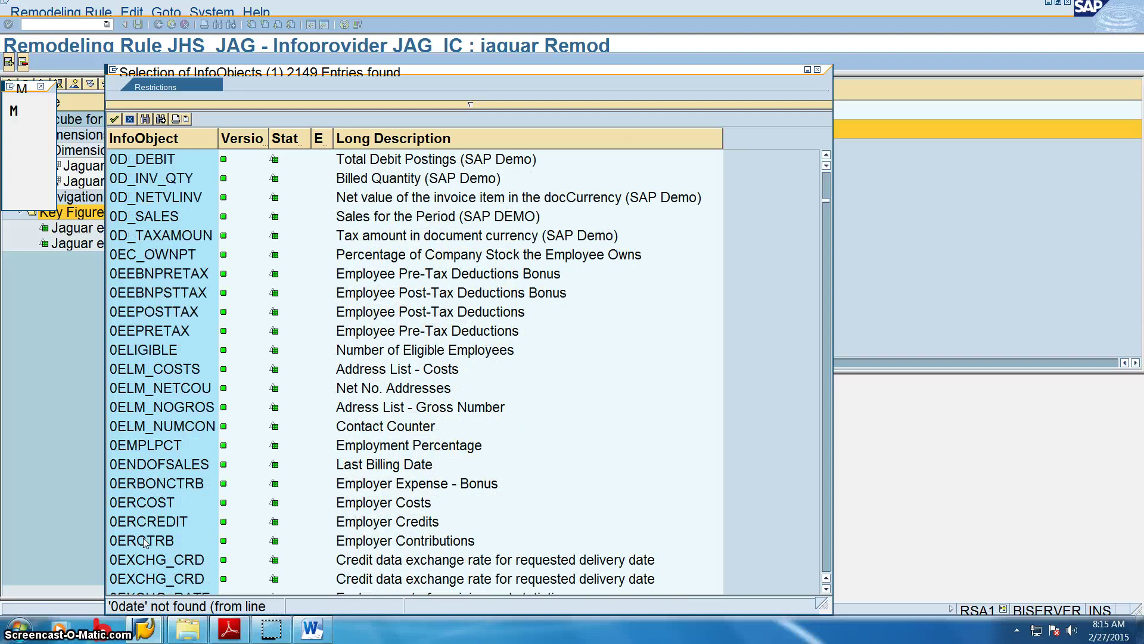
scroll(799, 148, down, 8)
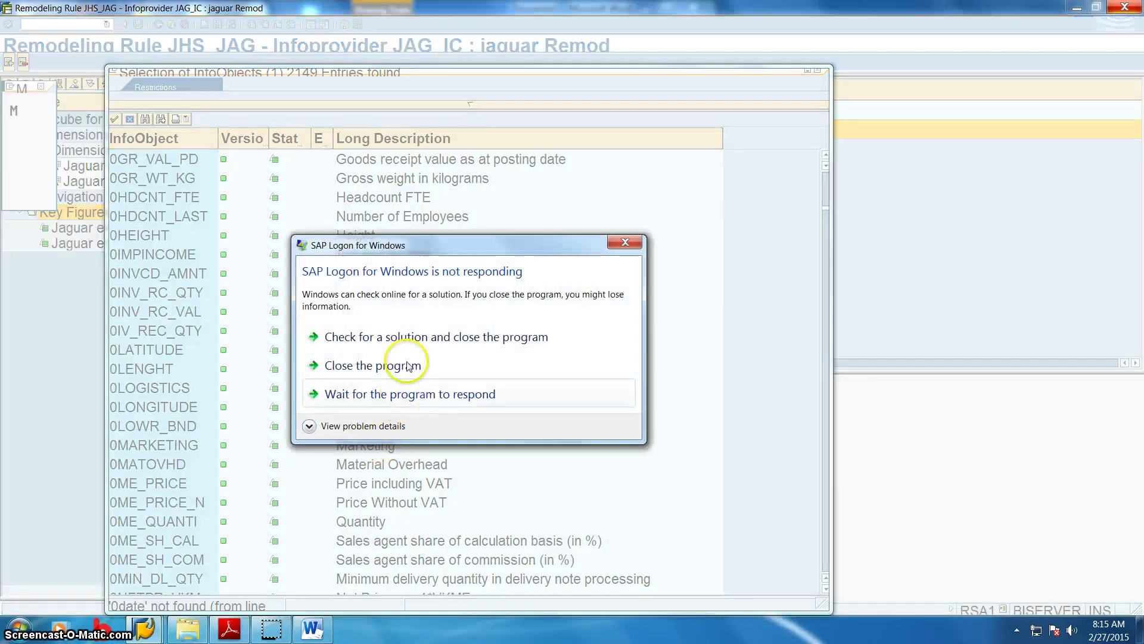
click(405, 398)
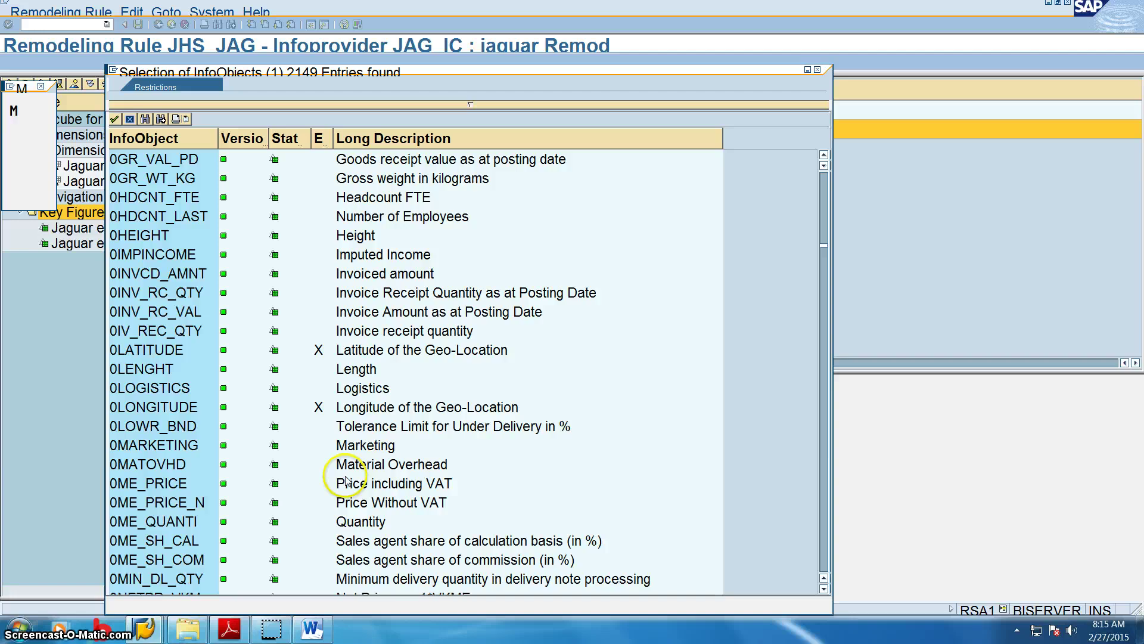
scroll(344, 476, up, 7)
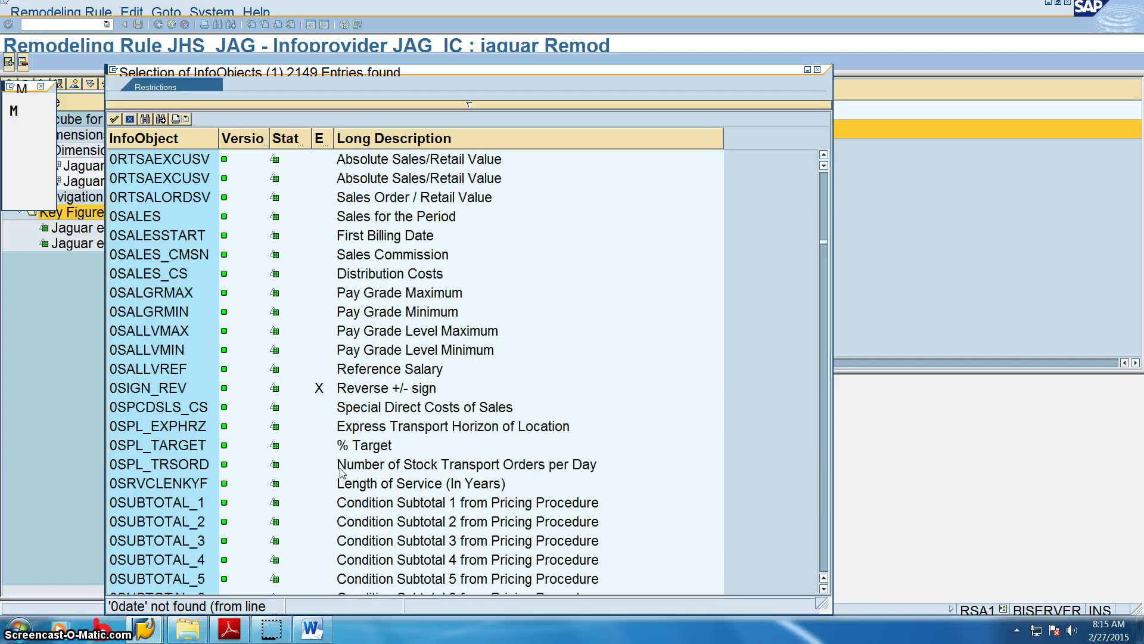
scroll(341, 472, up, 10)
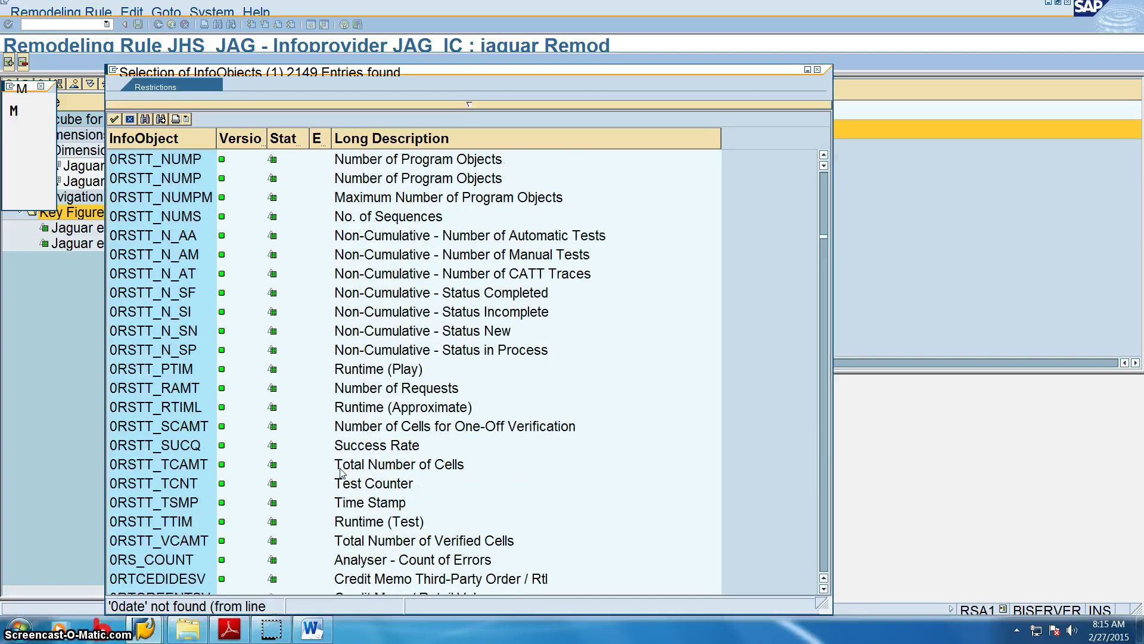
scroll(342, 473, up, 10)
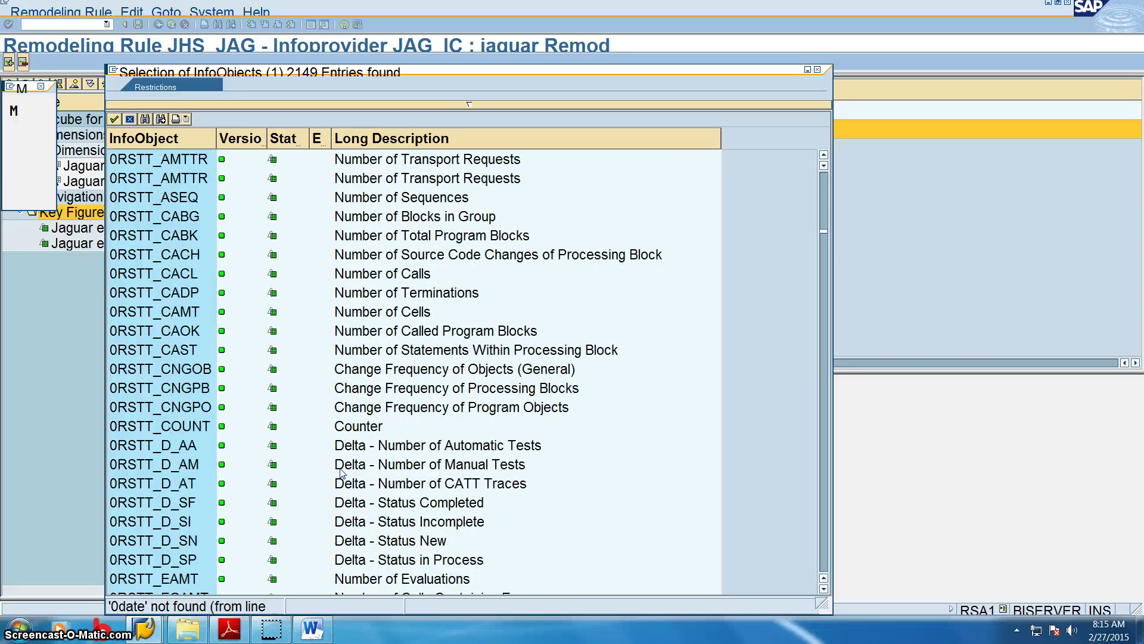
scroll(342, 473, up, 10)
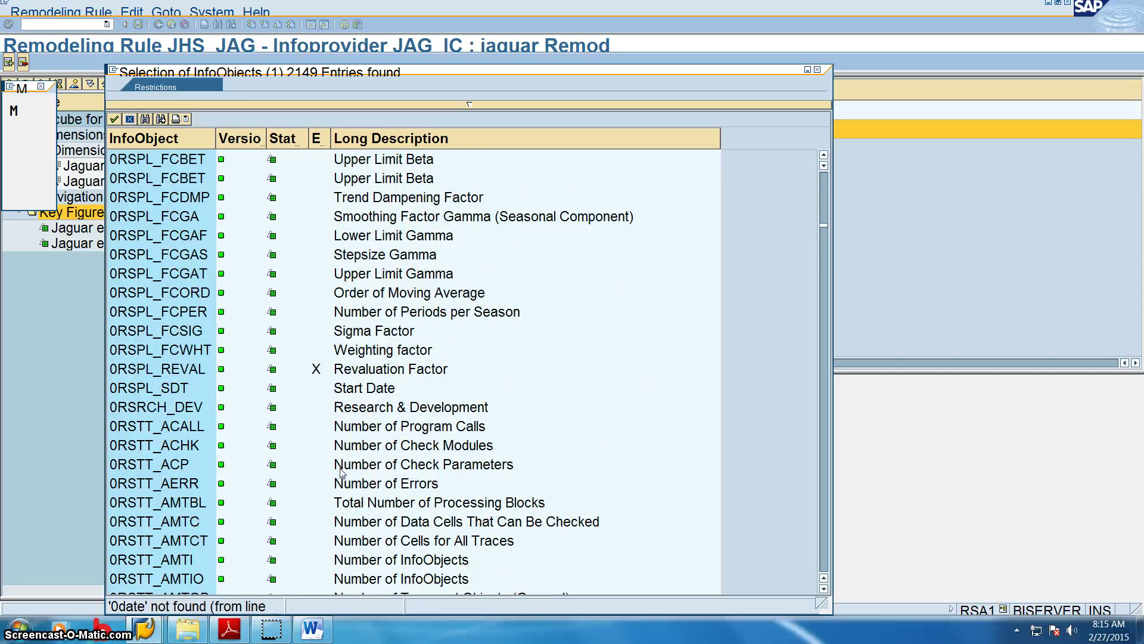
scroll(342, 473, up, 10)
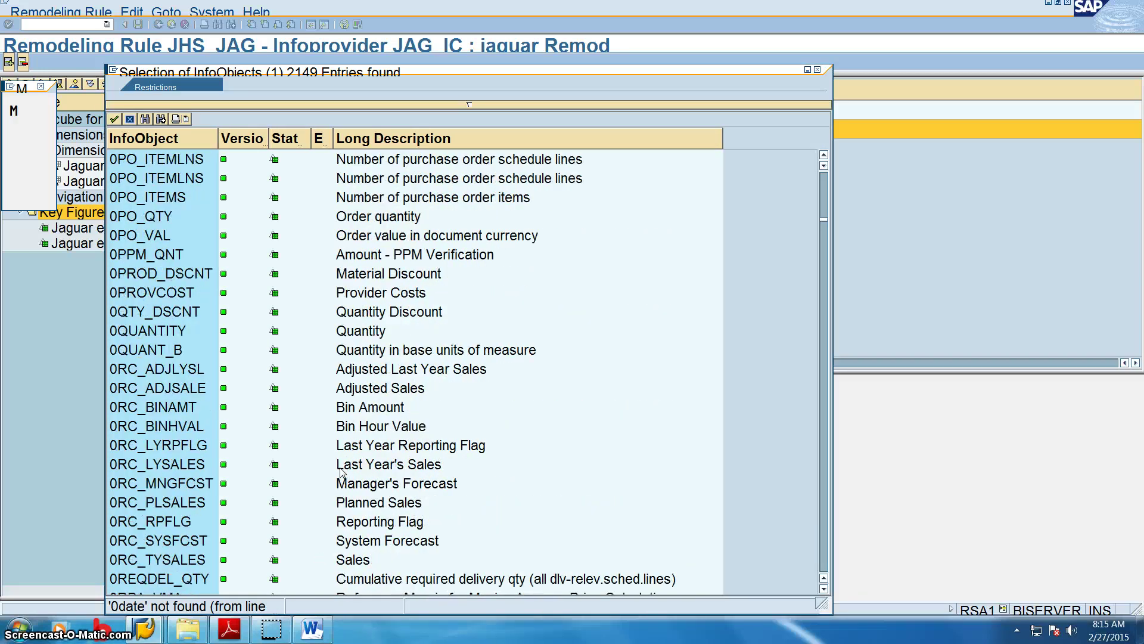
scroll(342, 472, up, 10)
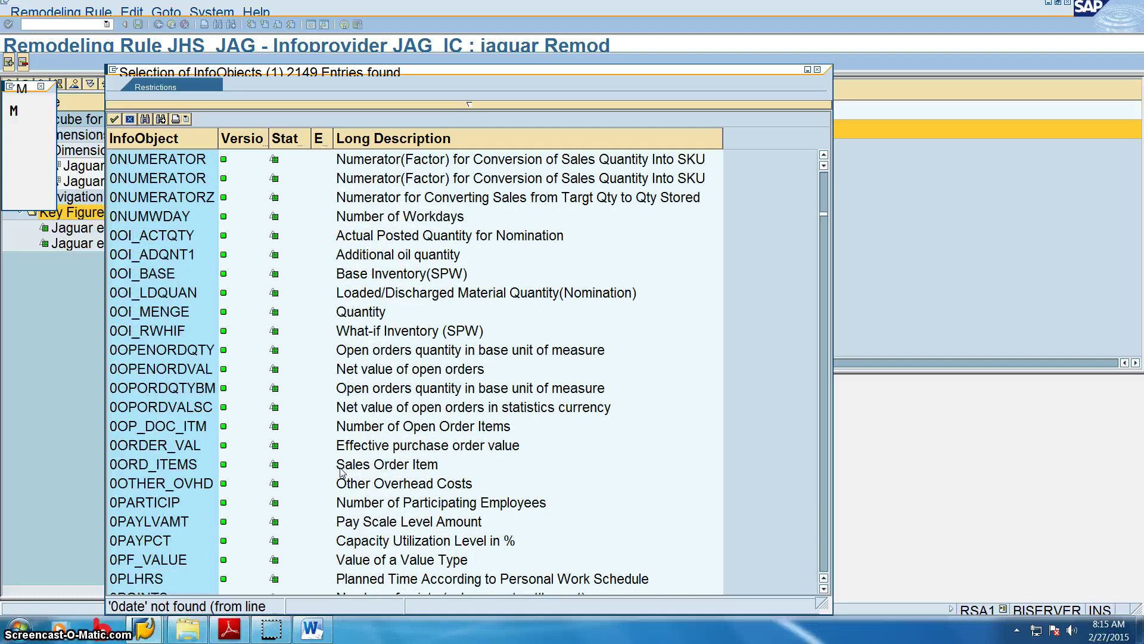
scroll(342, 472, up, 10)
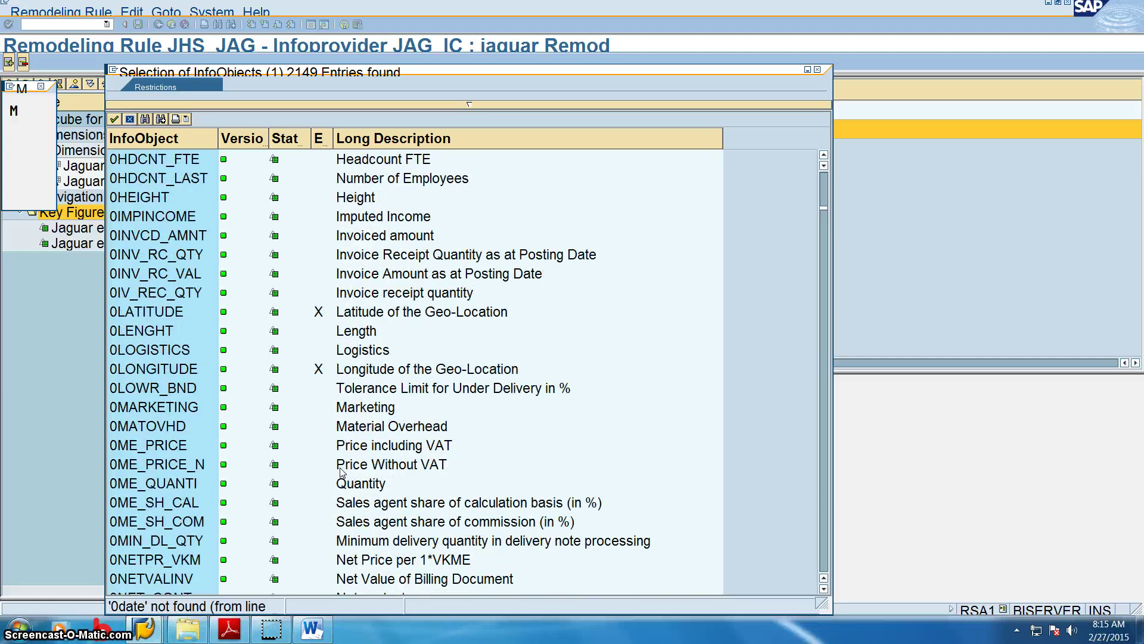
scroll(342, 472, up, 10)
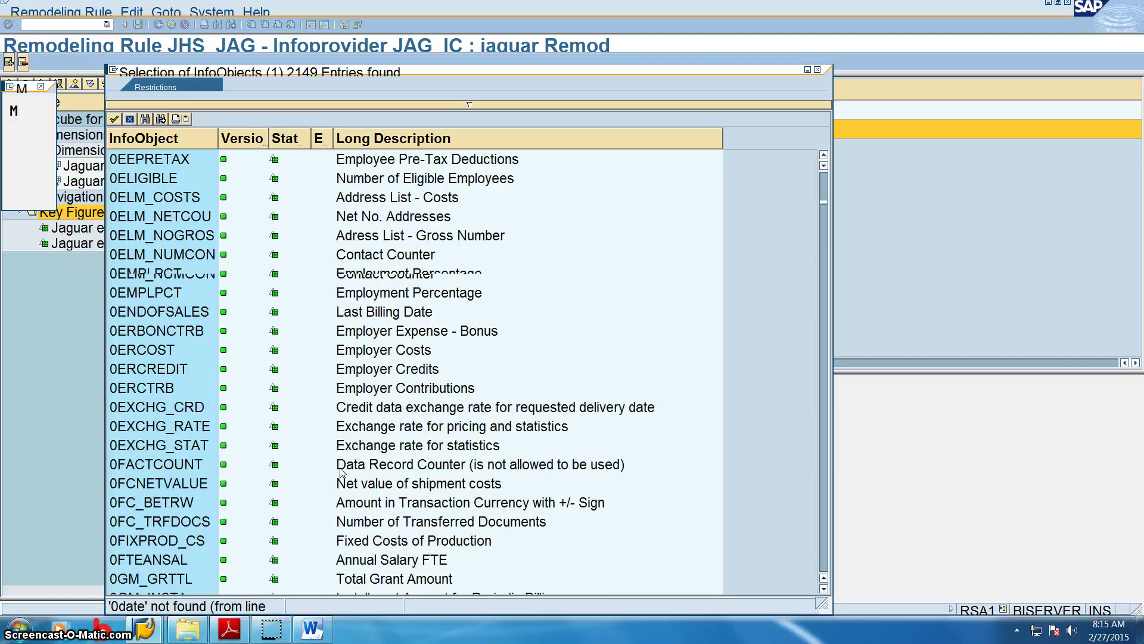
scroll(342, 472, up, 11)
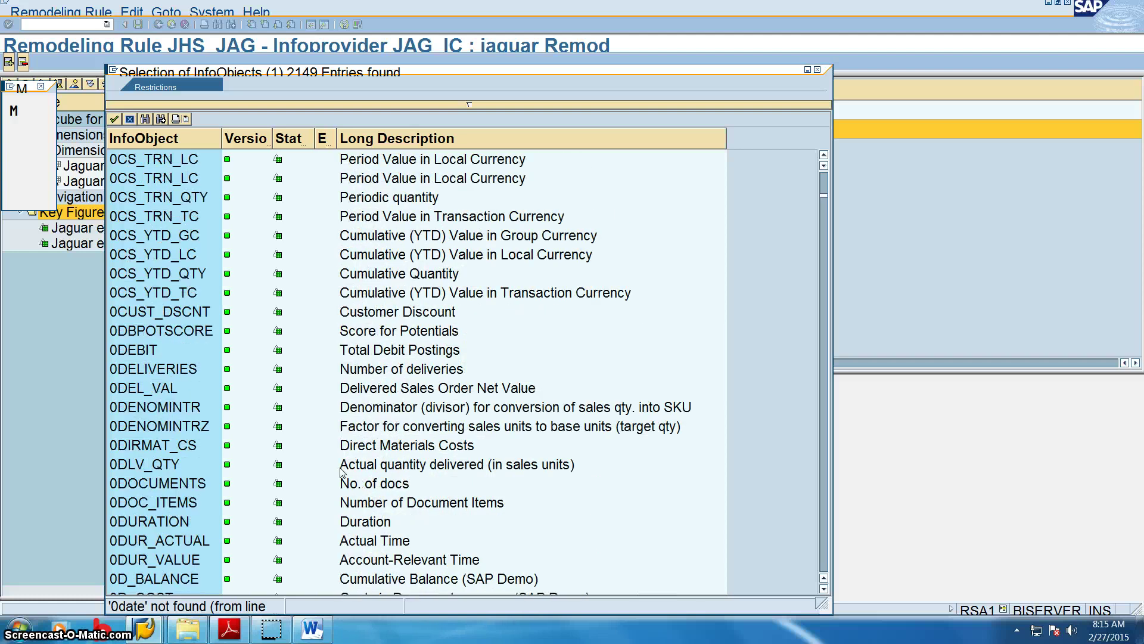
scroll(342, 472, up, 10)
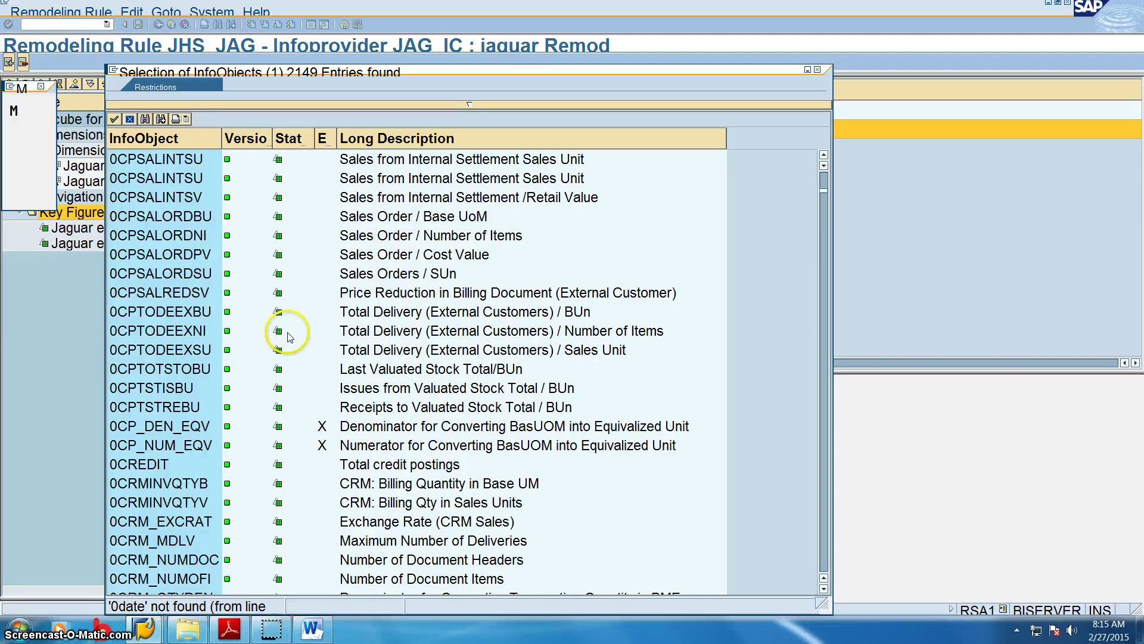
scroll(288, 336, up, 11)
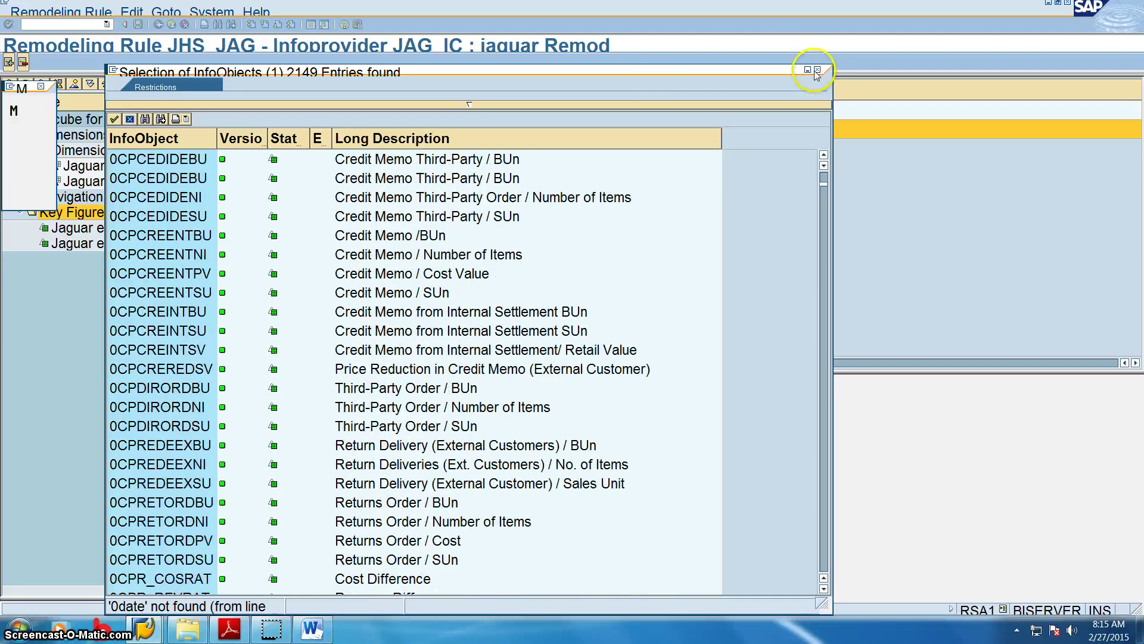
click(817, 69)
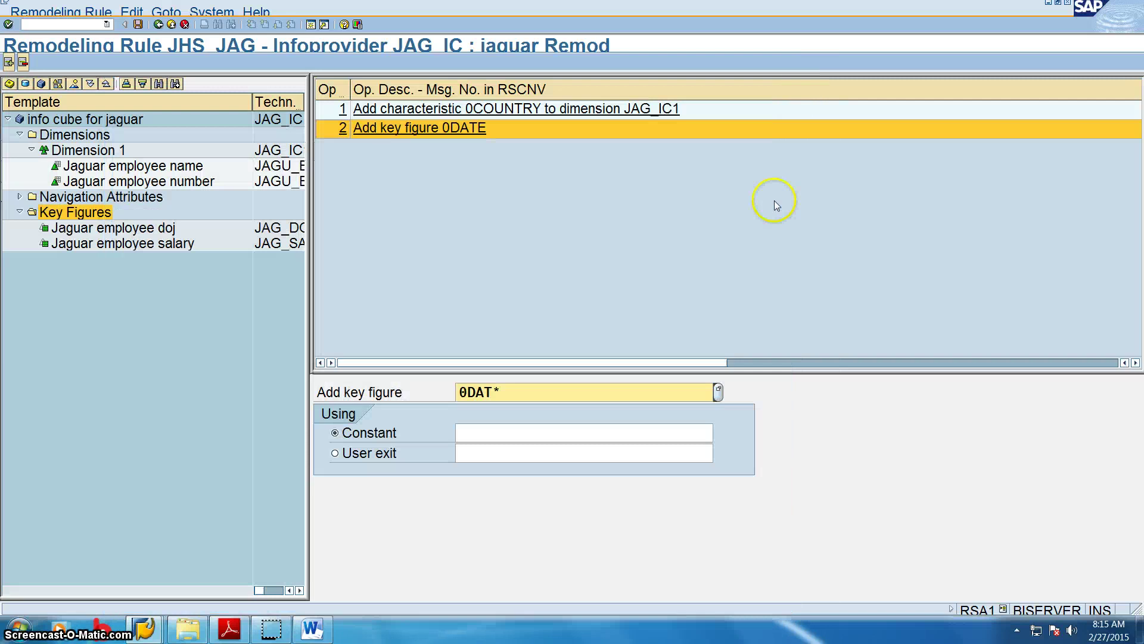
click(546, 396)
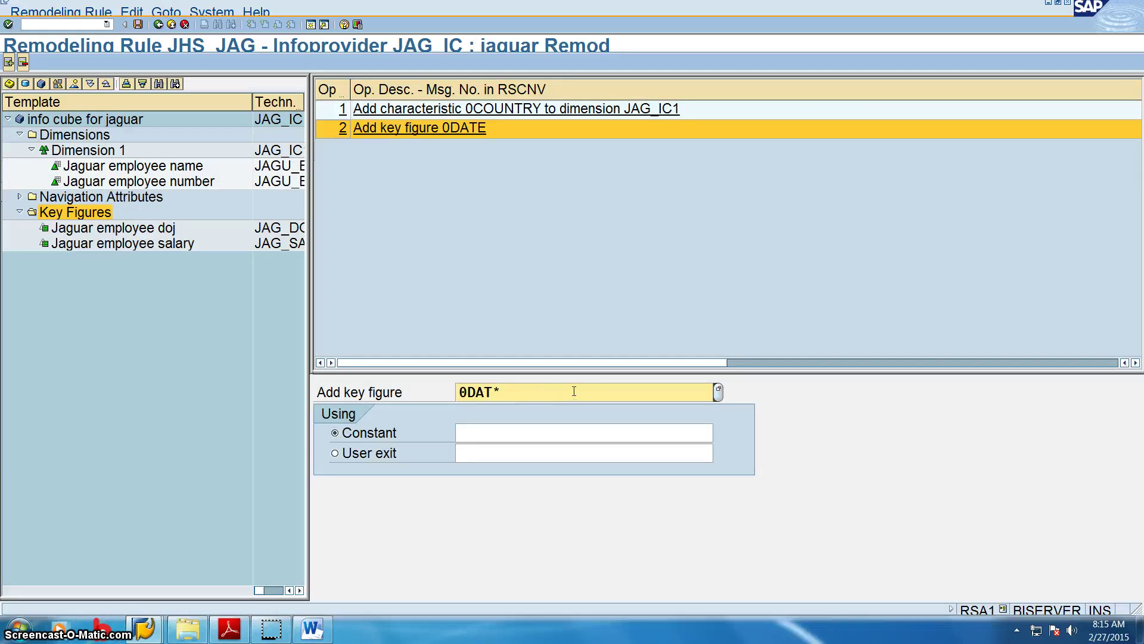
key(BackSpace)
key(BackSpace)
key(BackSpace)
key(BackSpace)
text(fiscyea)
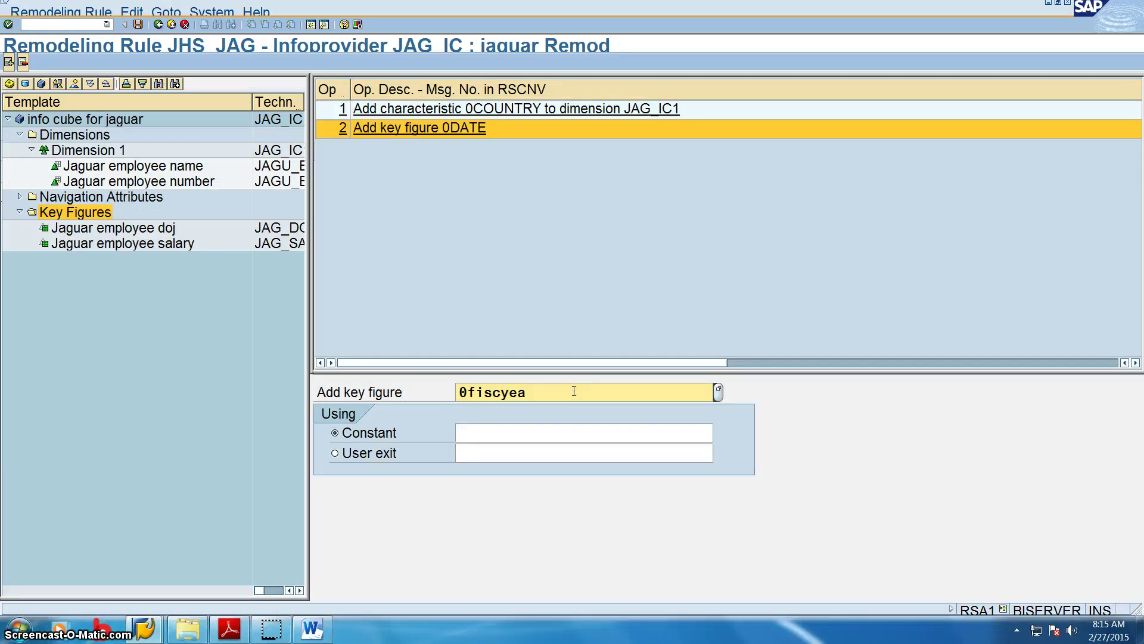
key(BackSpace)
key(BackSpace)
key(BackSpace)
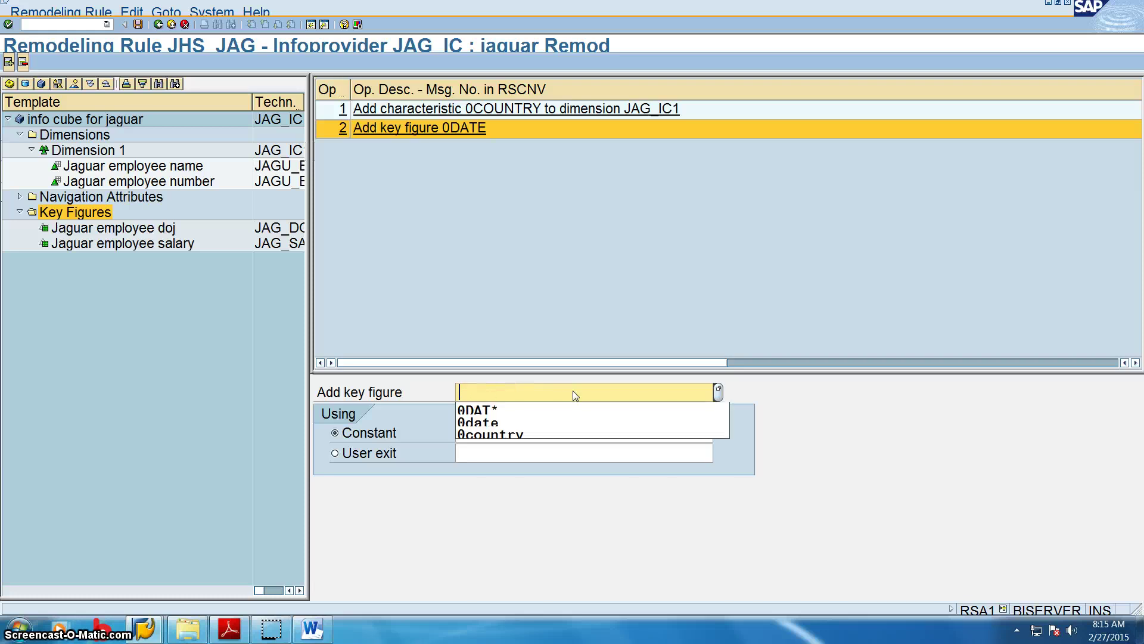
Try 0calday and the pattern 0CALD* as the key figure of the second operation, and clear the entry.
text(0calday)
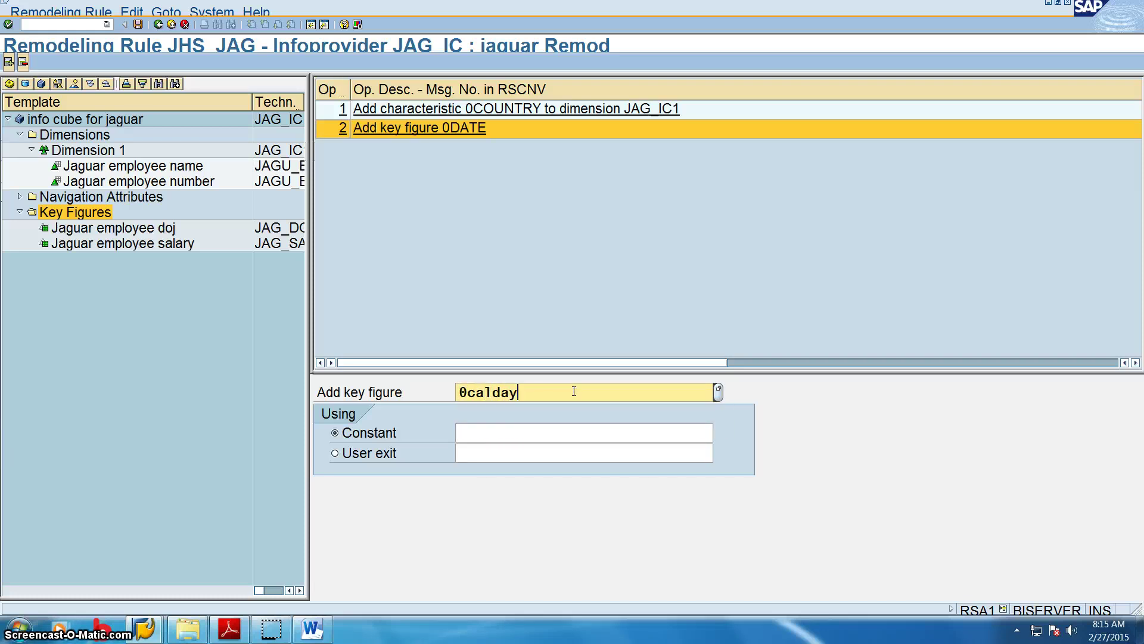
key(Return)
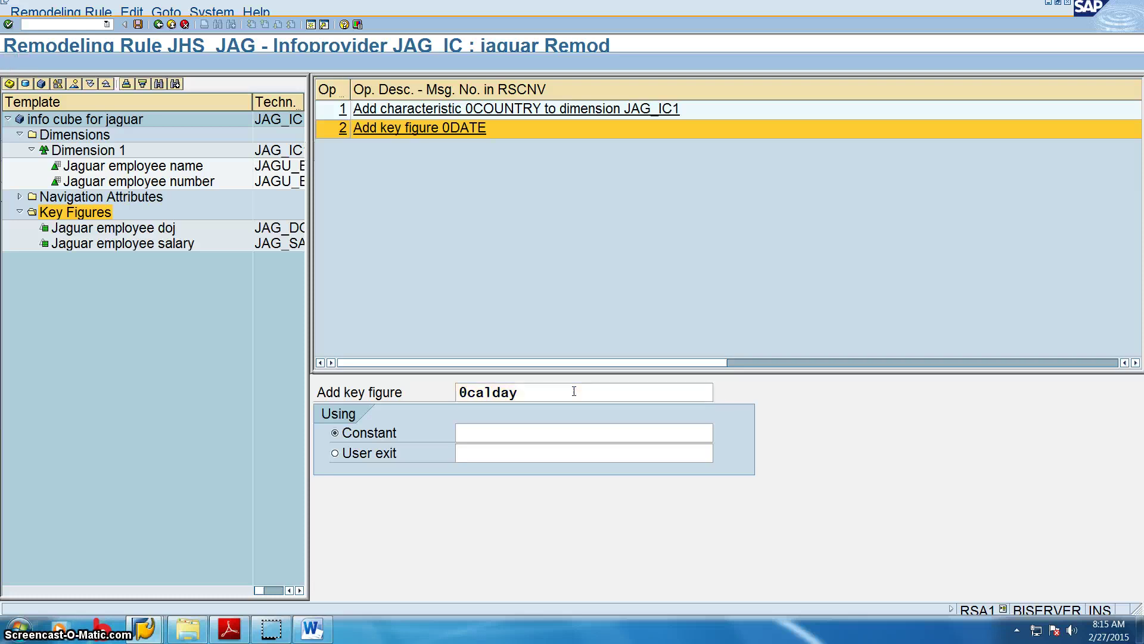
key(BackSpace)
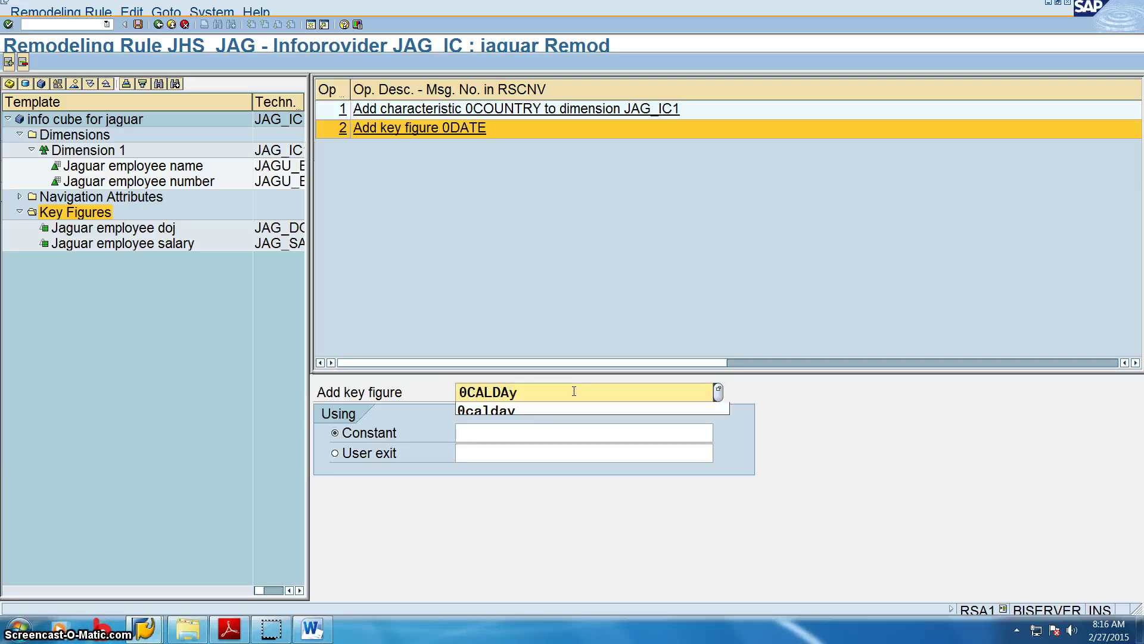
text(*)
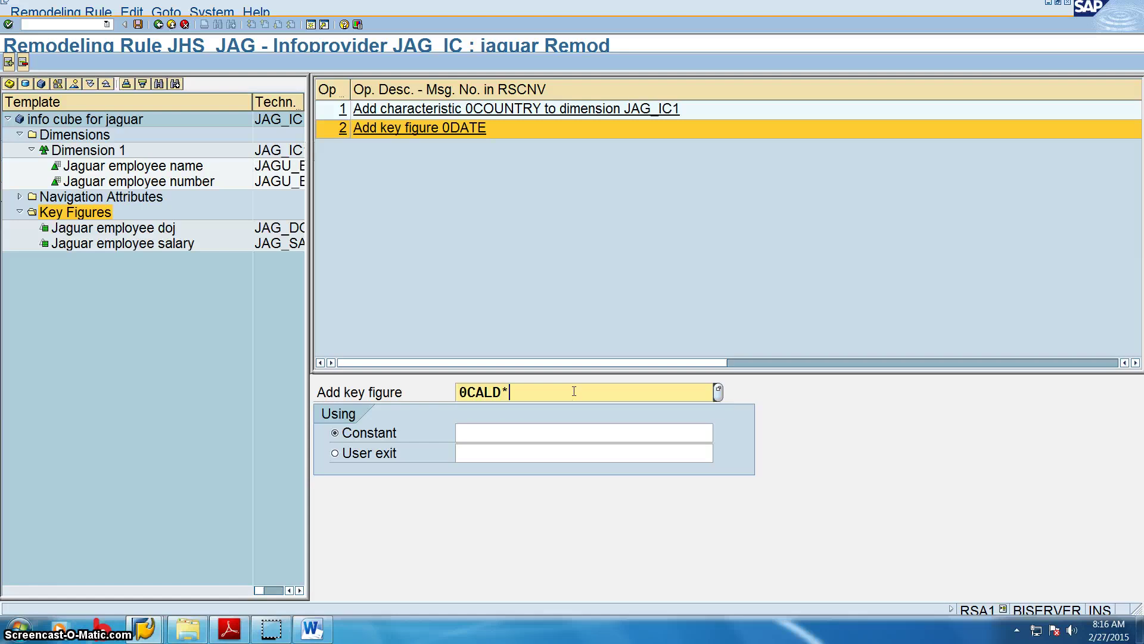
key(BackSpace)
key(BackSpace)
key(BackSpace)
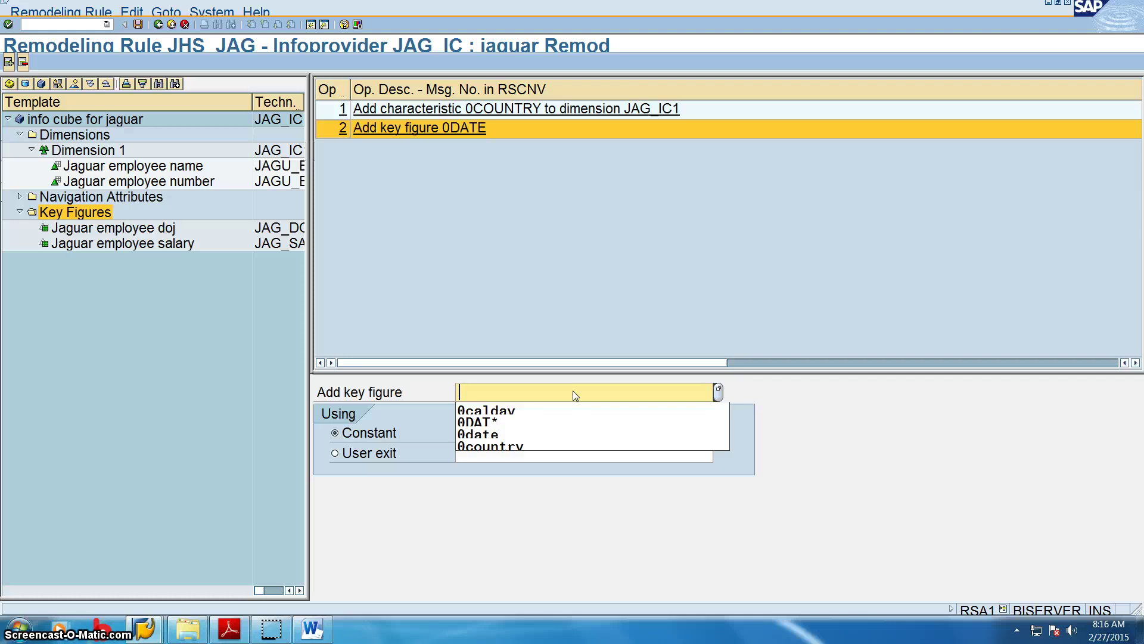
Look up tax key figures for the second operation, choose 0D_TAXAMOUN from the InfoObject list, and save the remodeling rule.
text(tax)
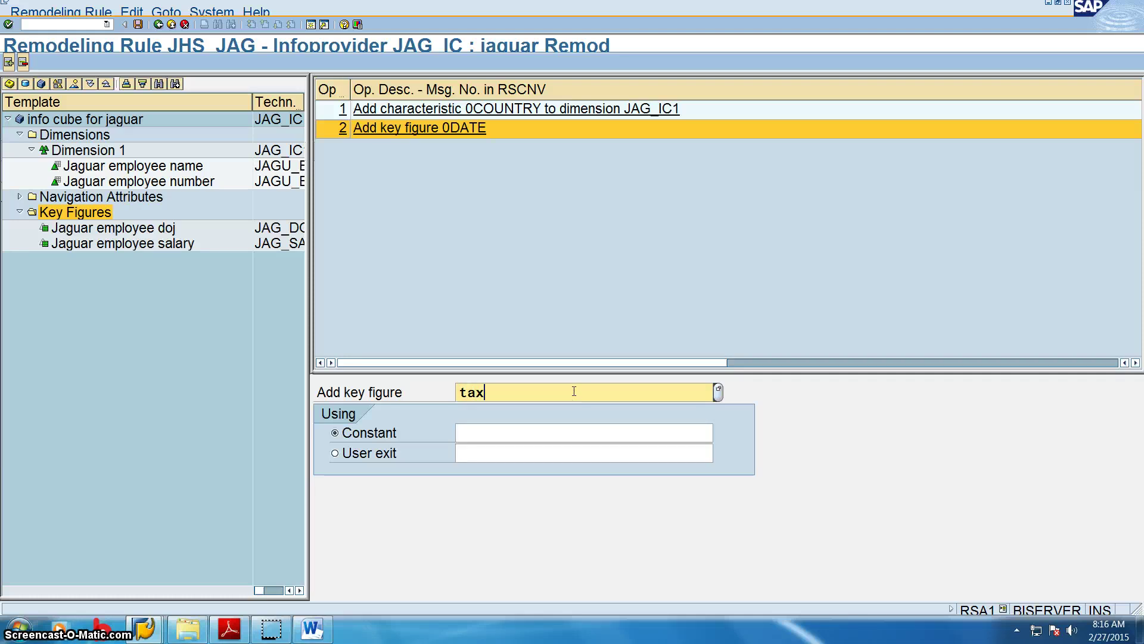
text(*)
key(Return)
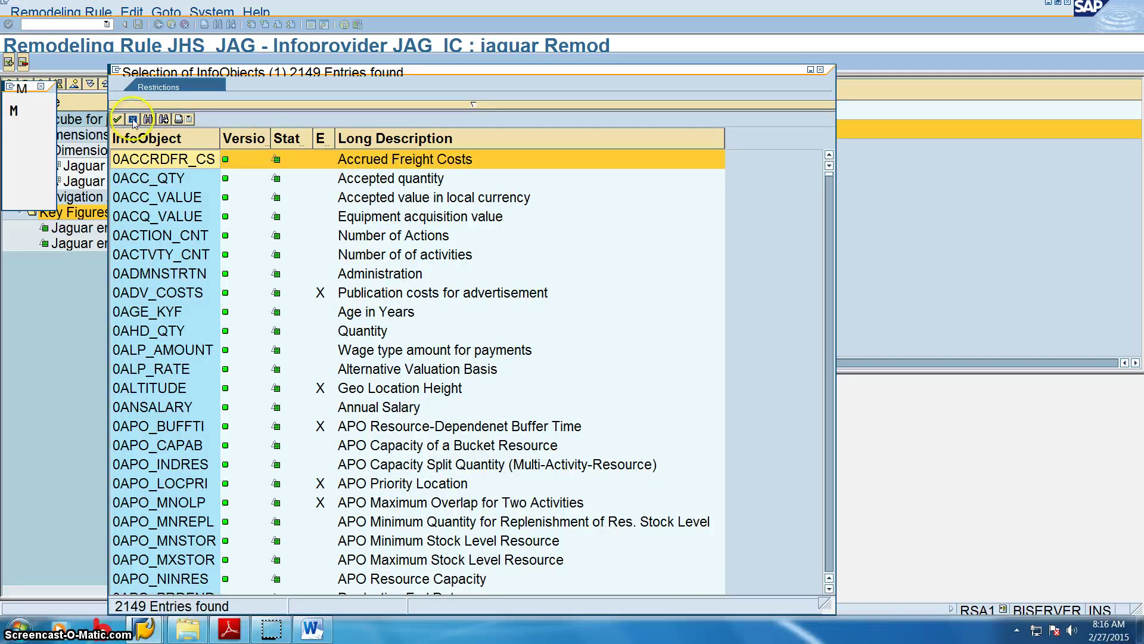
click(132, 120)
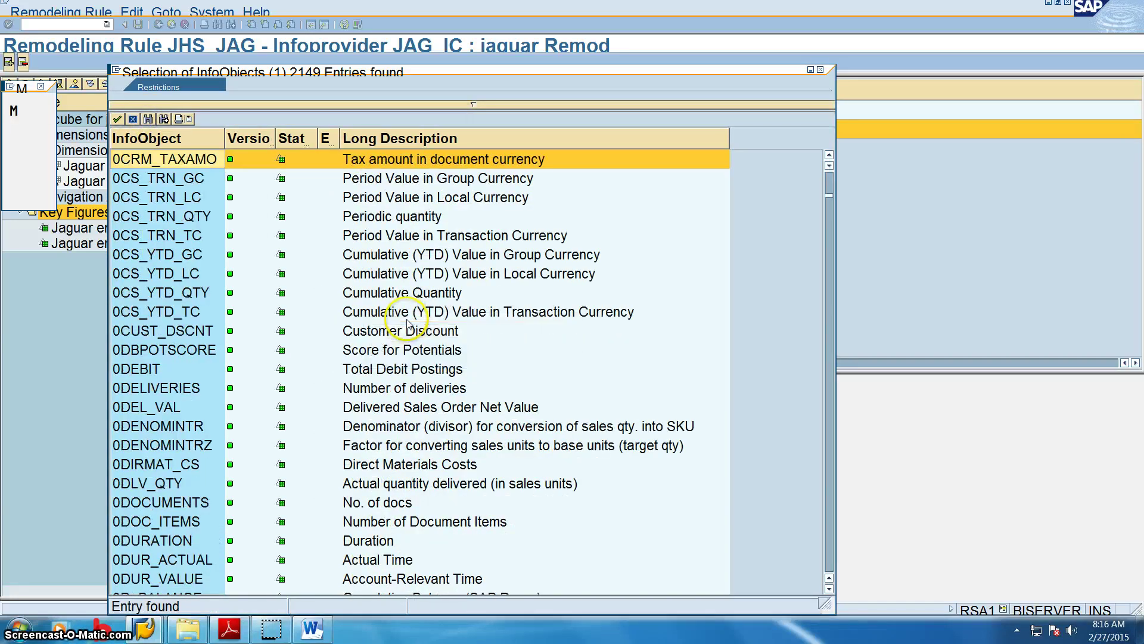
scroll(192, 404, down, 6)
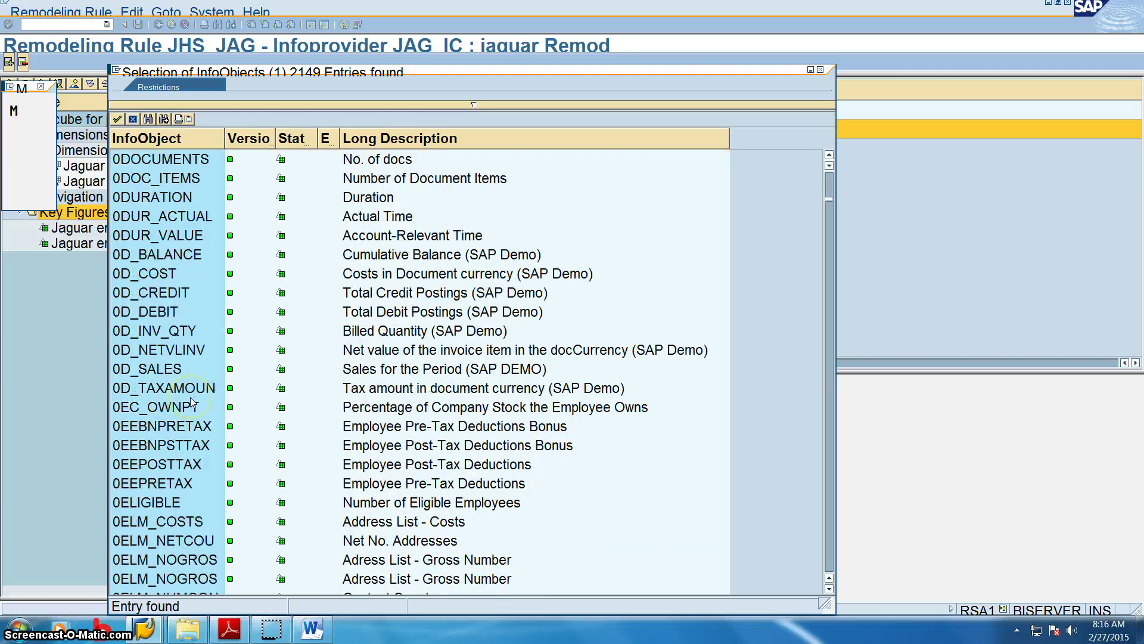
scroll(192, 404, down, 1)
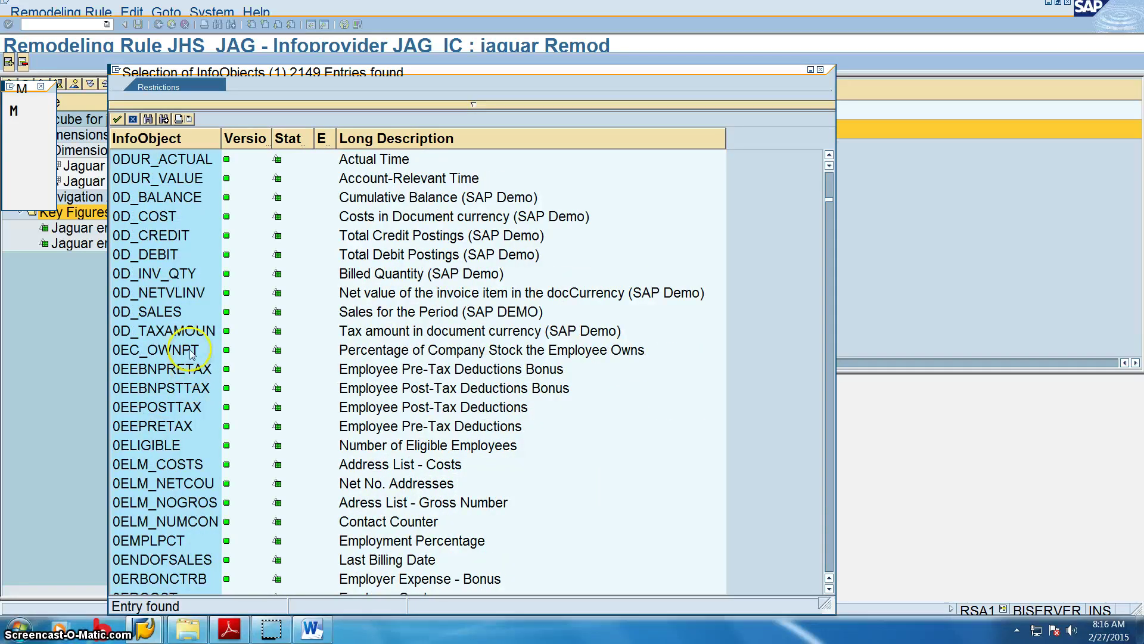
double_click(179, 331)
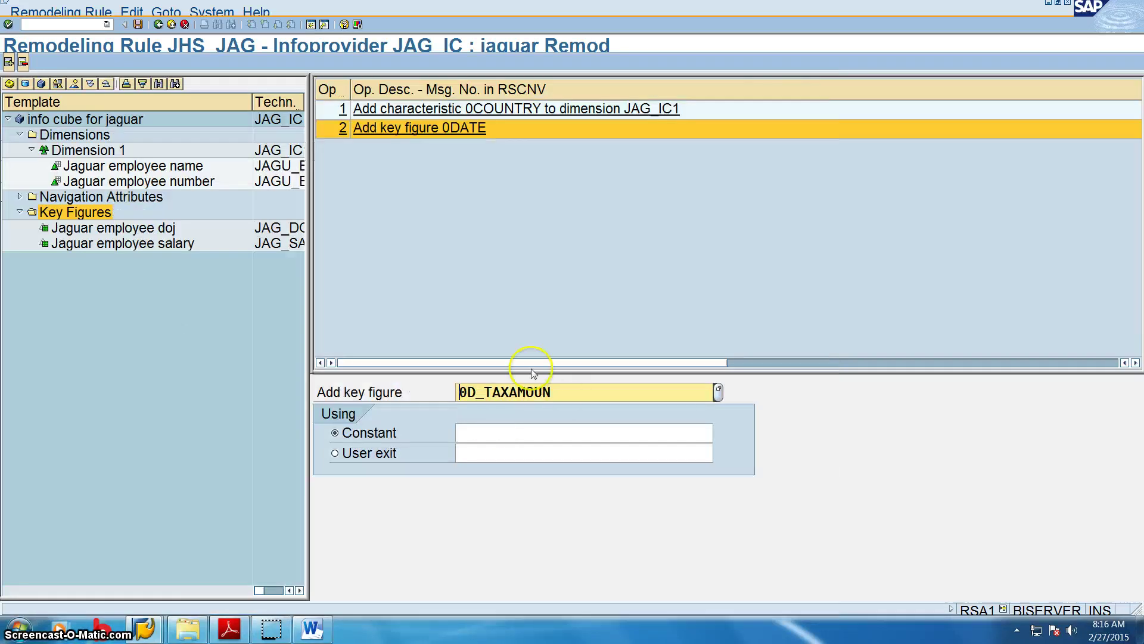
click(138, 24)
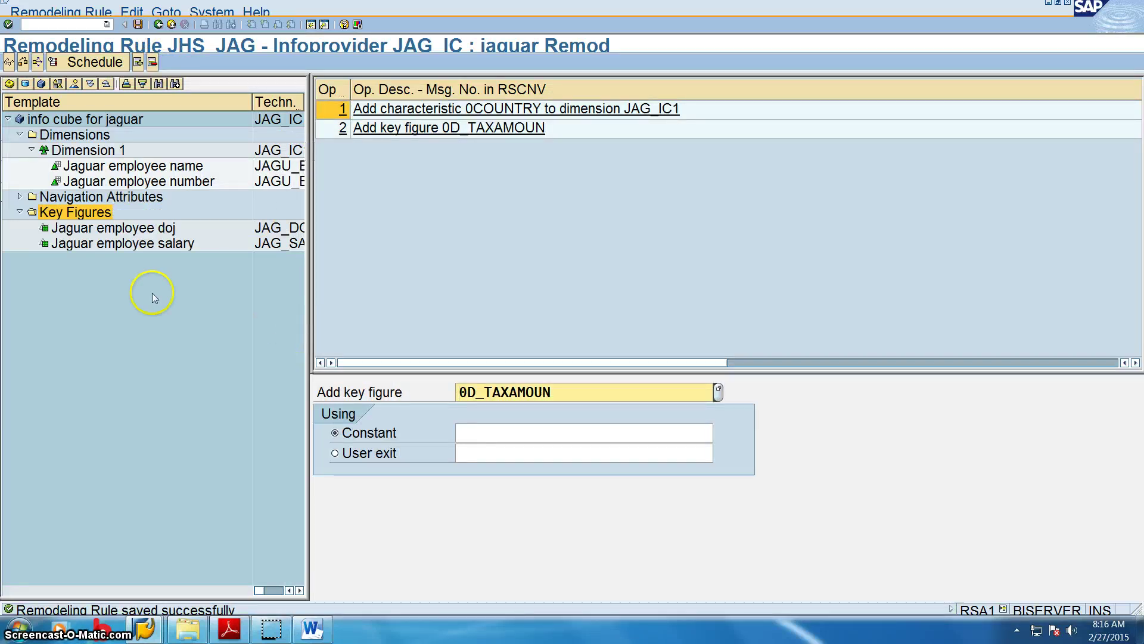
click(147, 245)
click(182, 261)
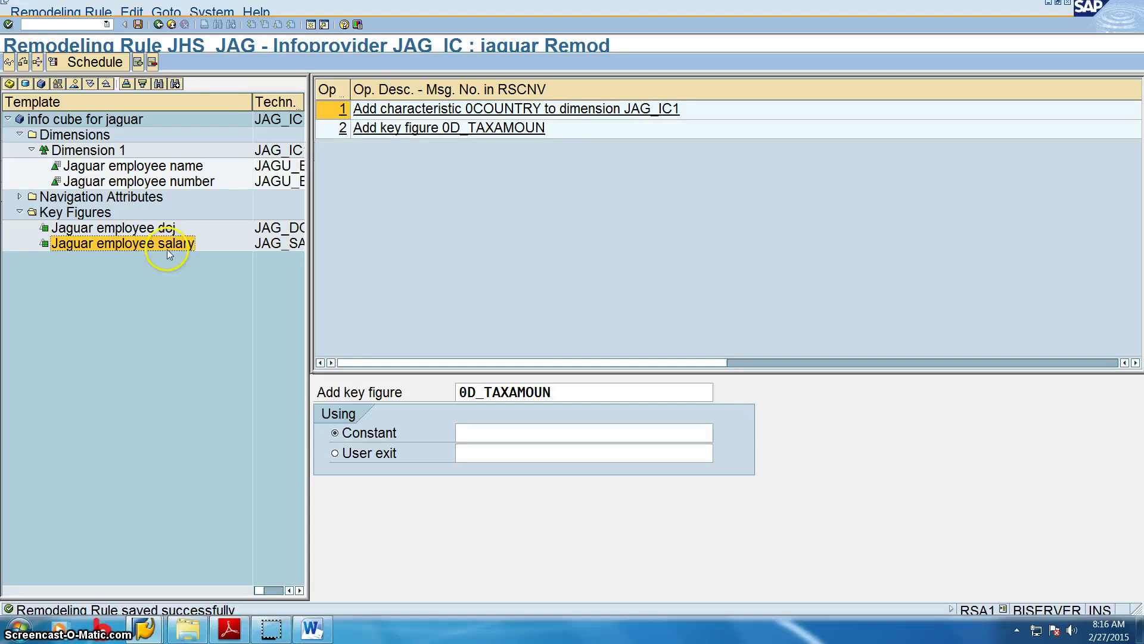
click(138, 62)
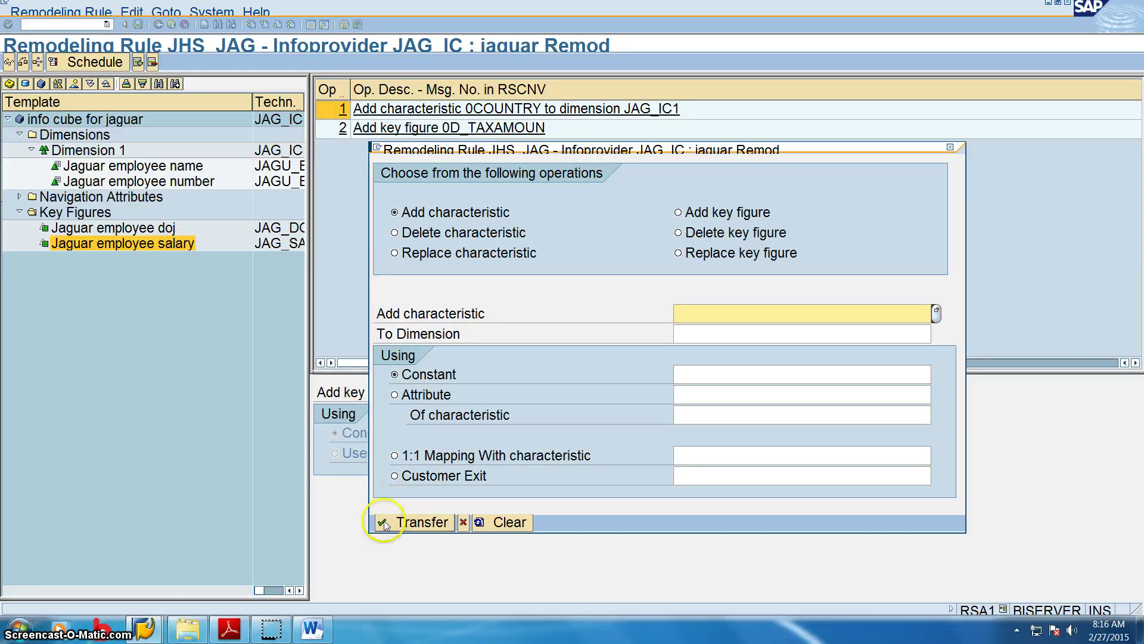
click(416, 525)
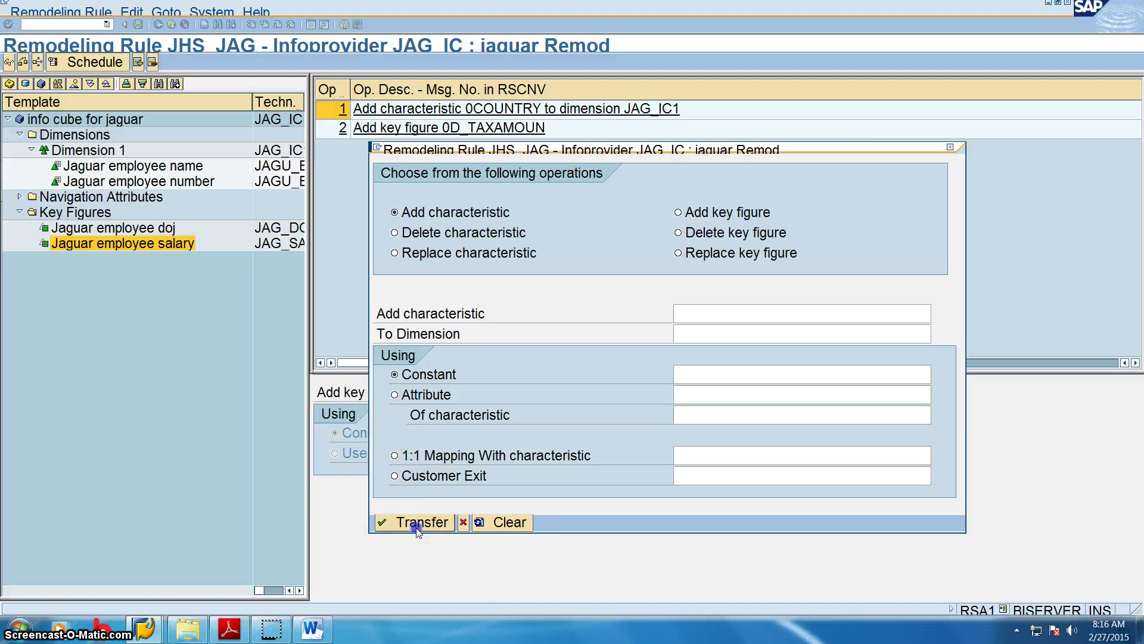
click(950, 147)
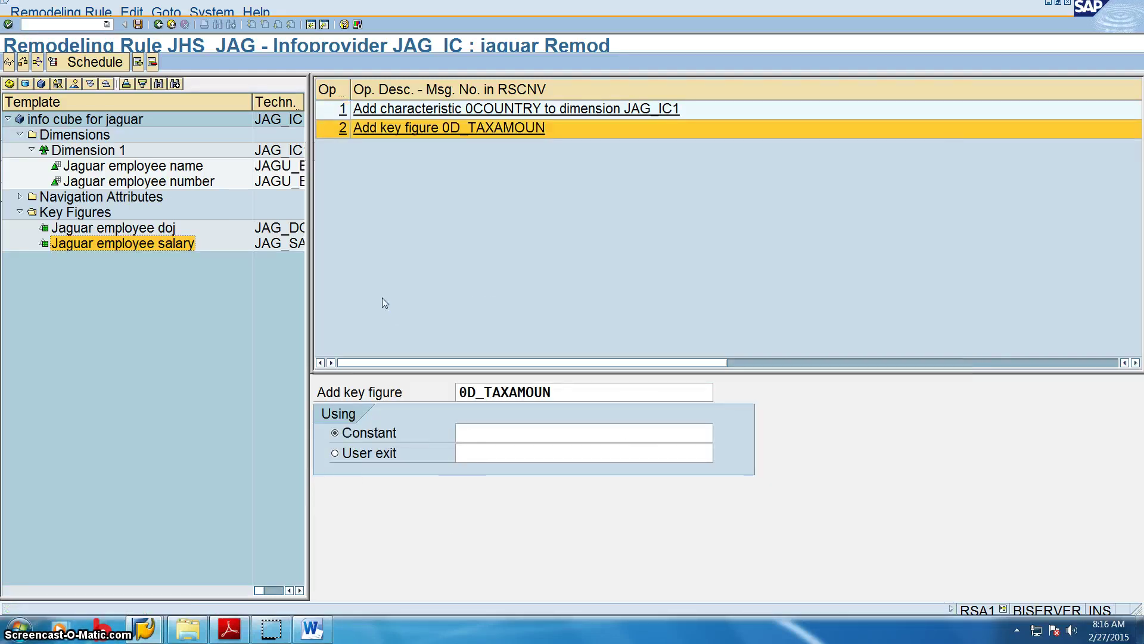
Try to schedule the conversion of InfoProvider JAG_IC to start immediately, accepting the warning, and return to the remodeling rule.
click(92, 63)
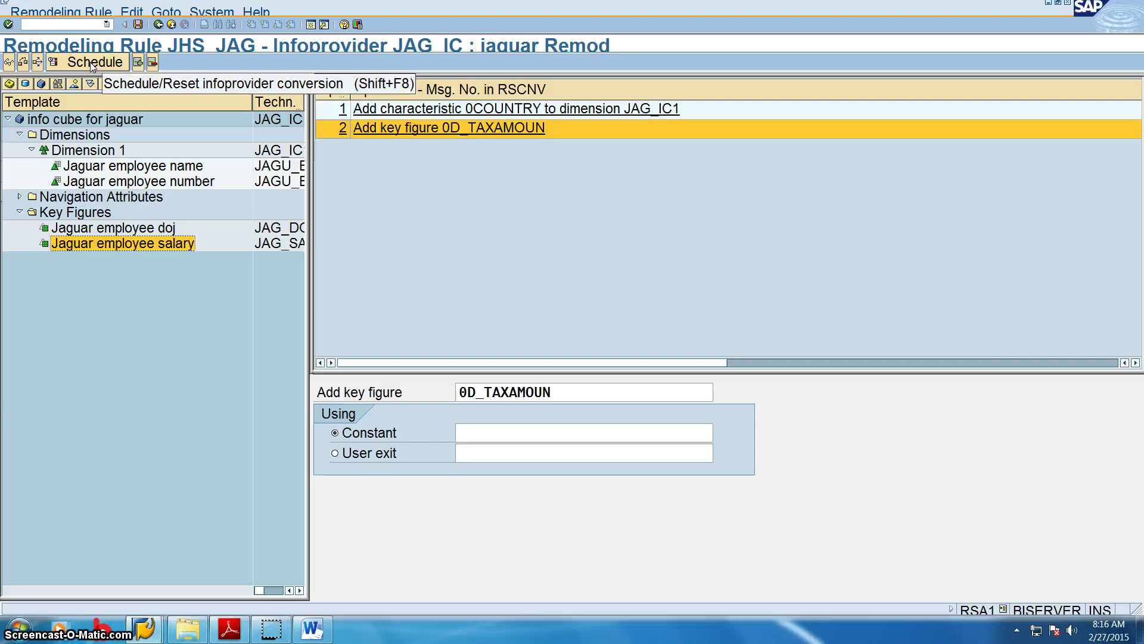
click(93, 65)
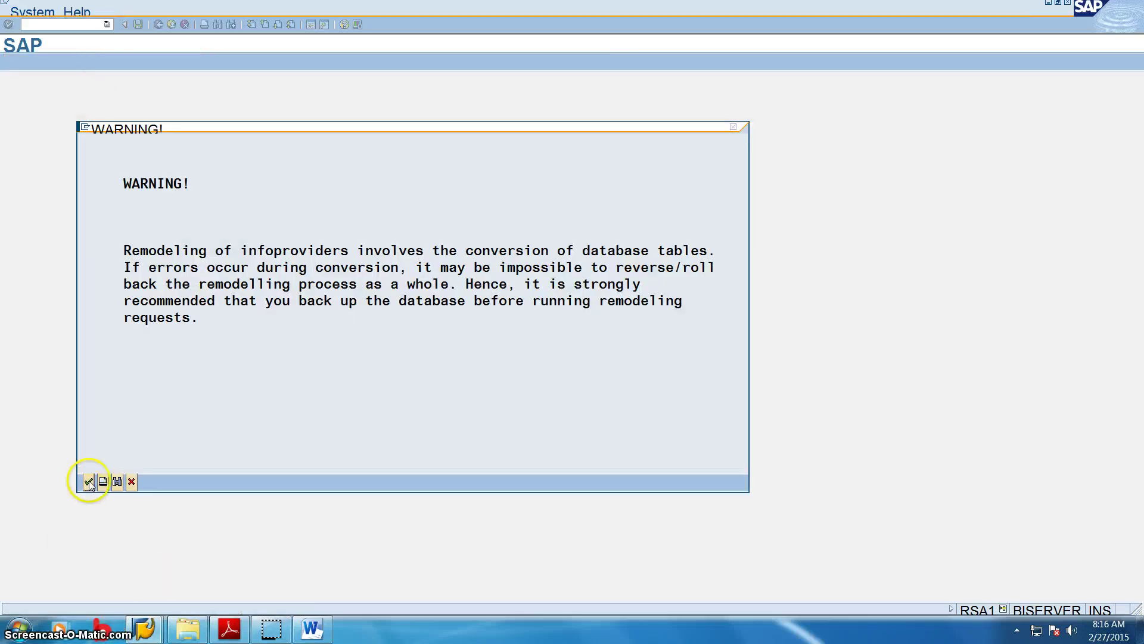
click(89, 482)
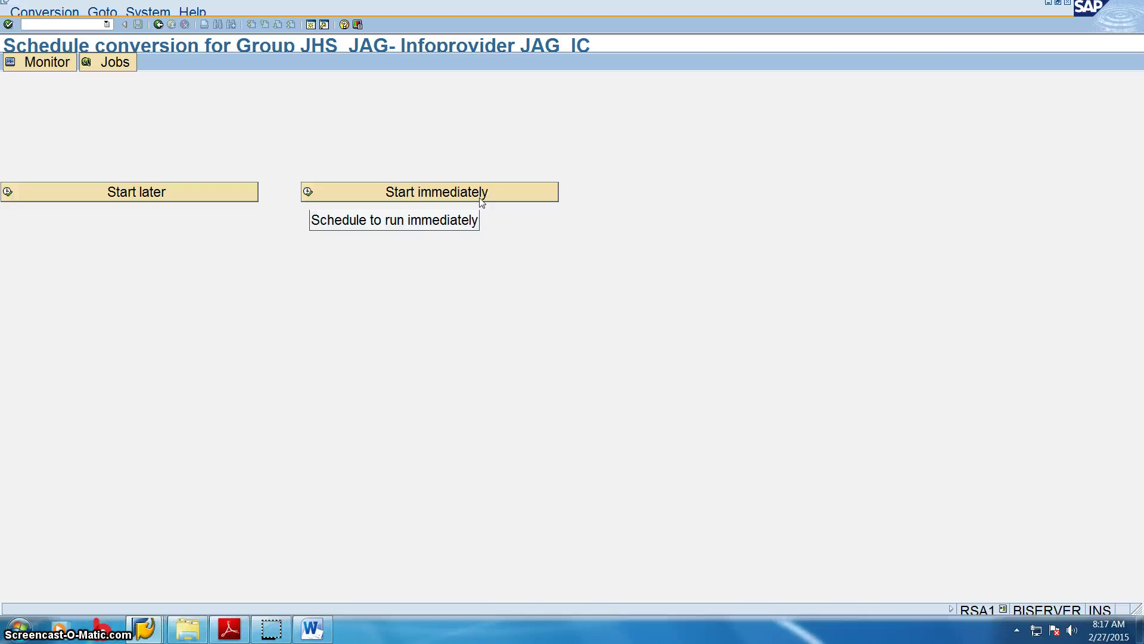
click(486, 193)
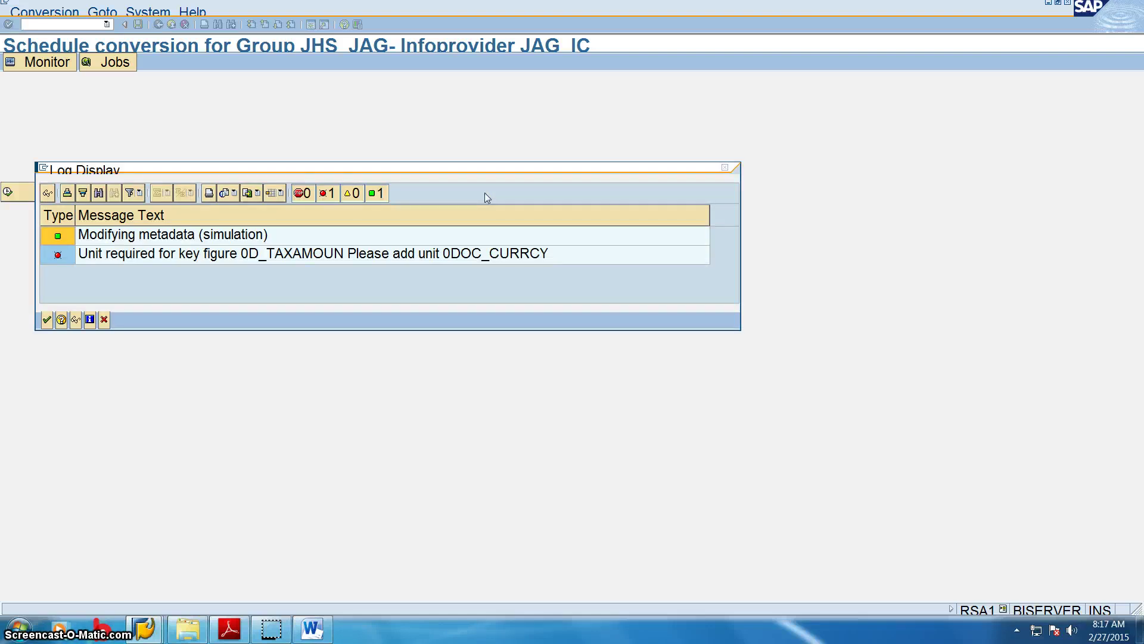
click(47, 320)
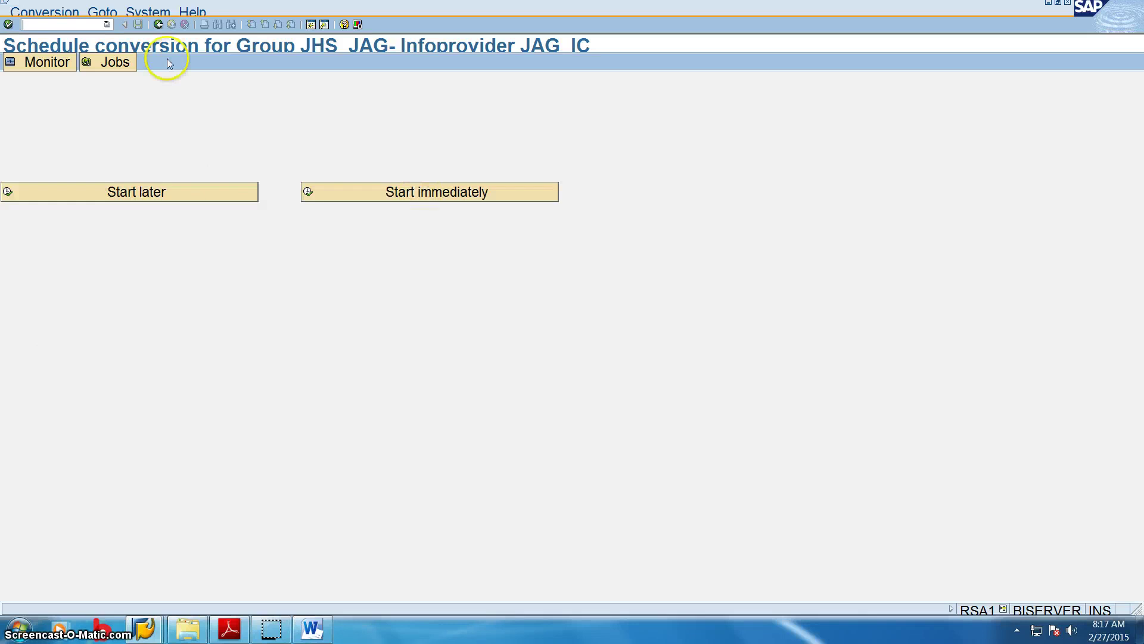
click(158, 25)
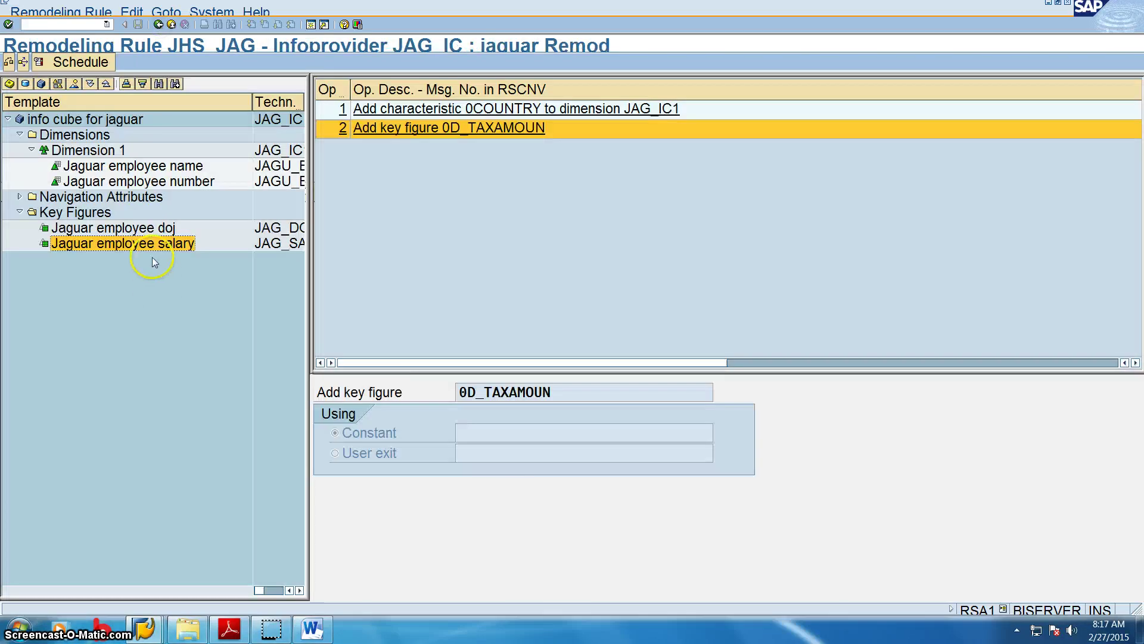
Reopen remodeling rule JHS_JAG for editing and show the details of its second operation.
double_click(530, 392)
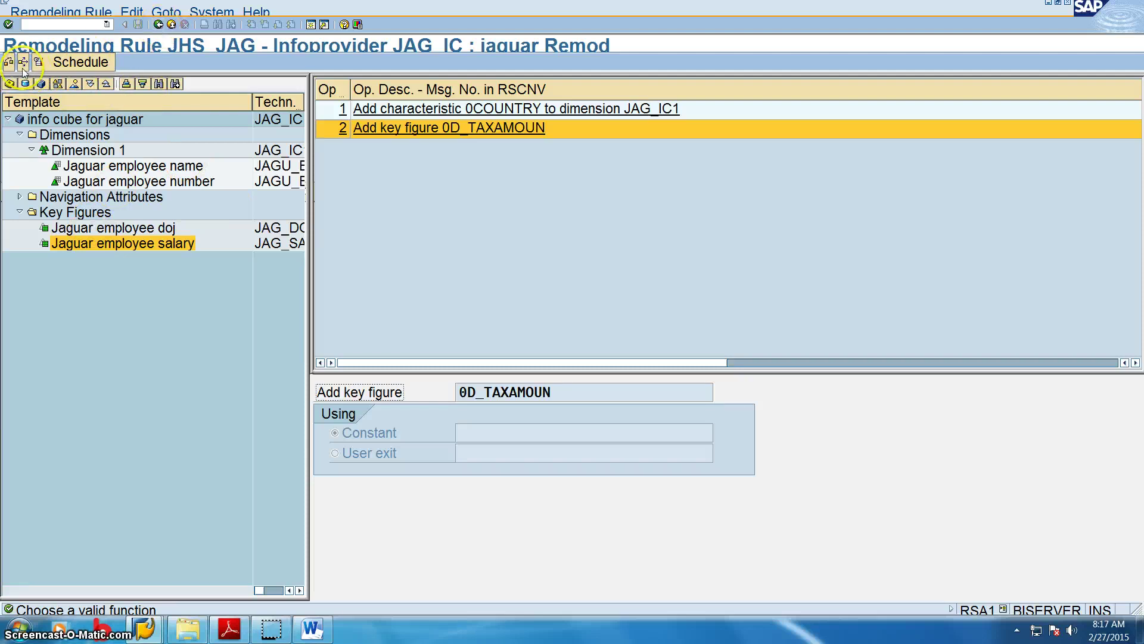
double_click(404, 192)
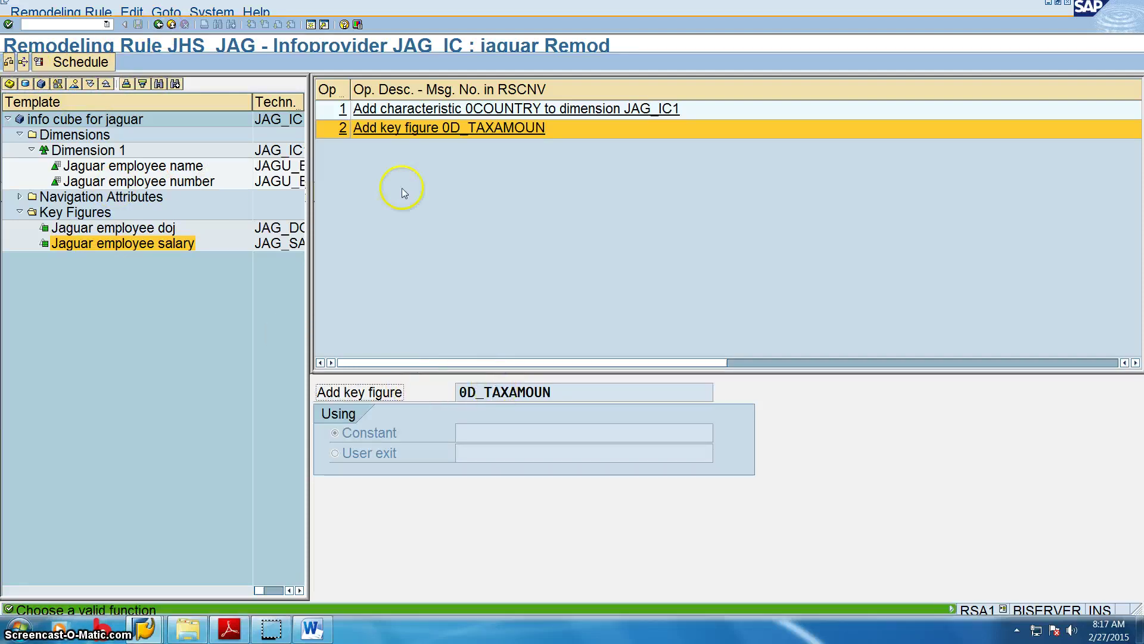
click(384, 127)
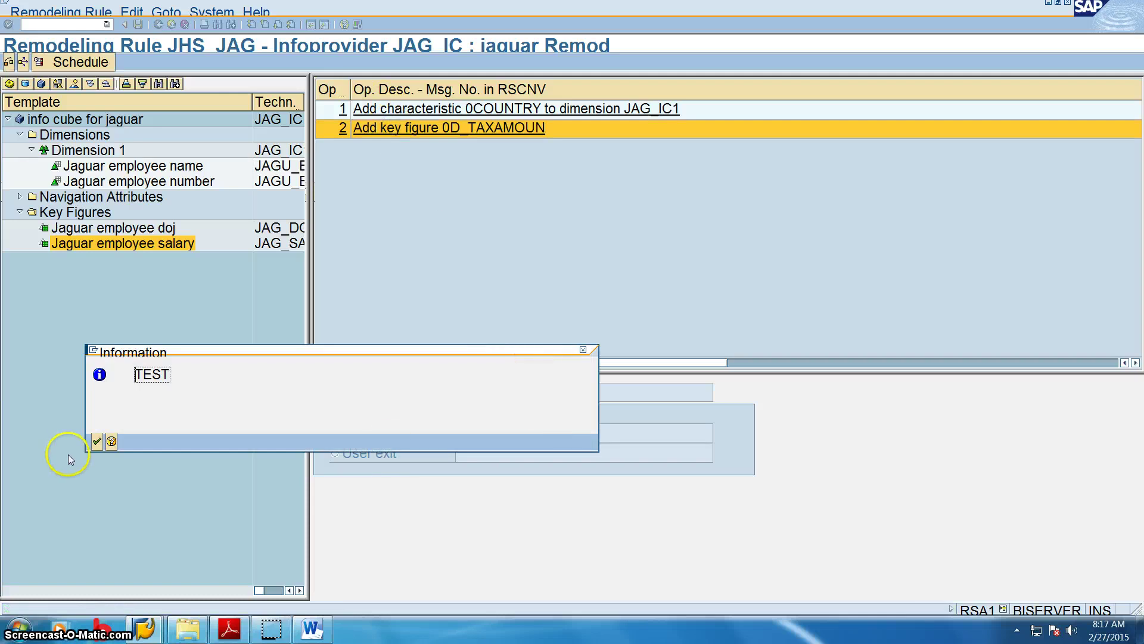
click(97, 441)
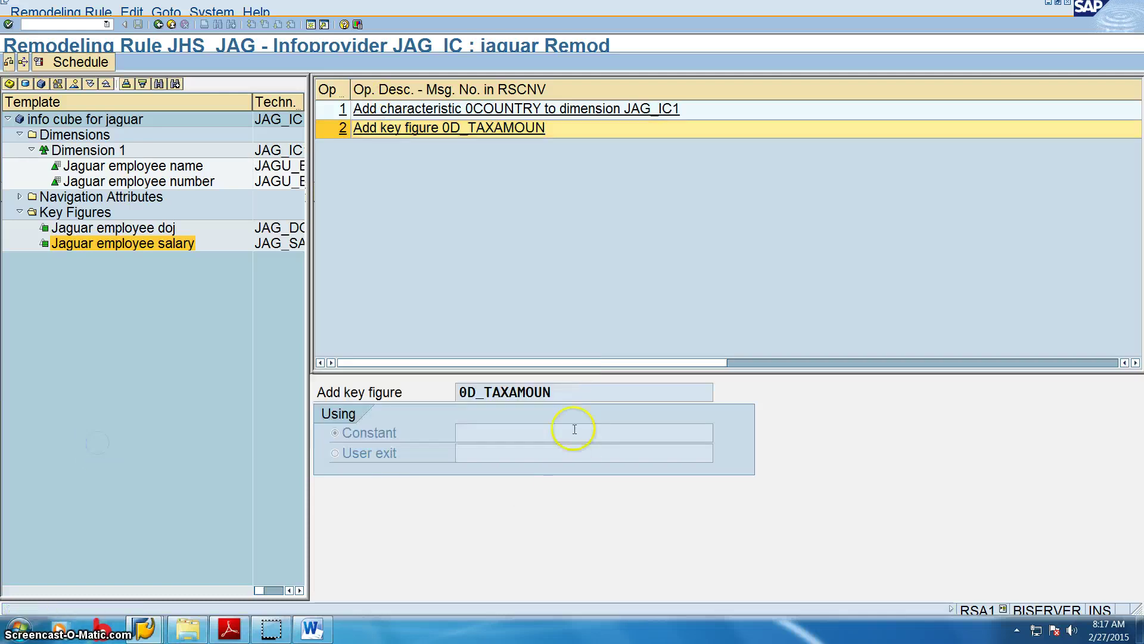
click(572, 399)
click(166, 12)
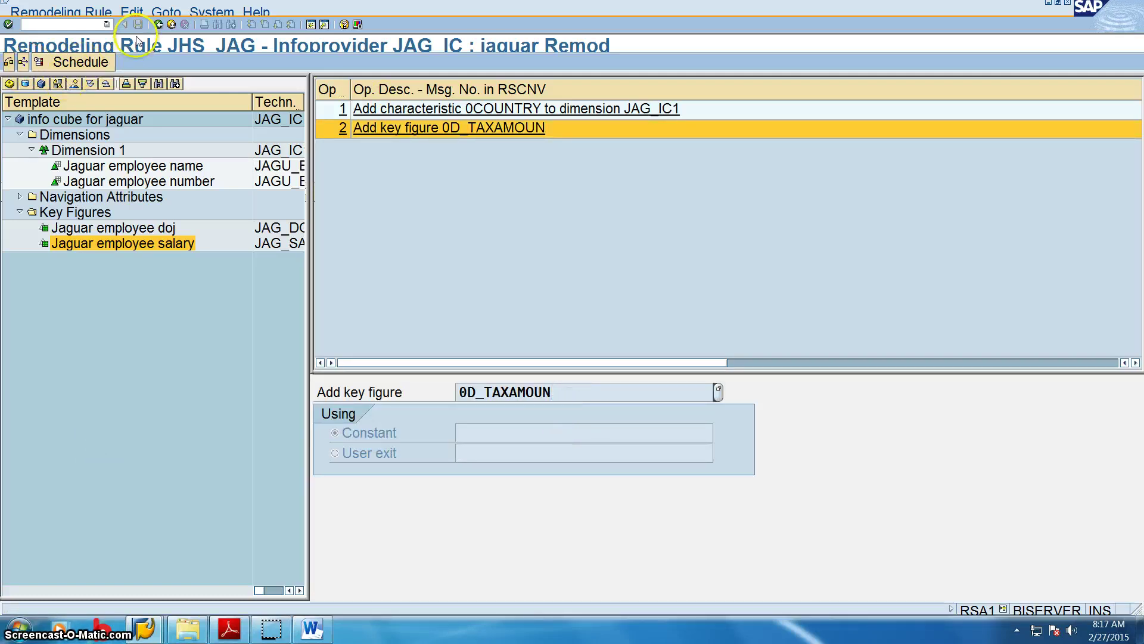
click(179, 36)
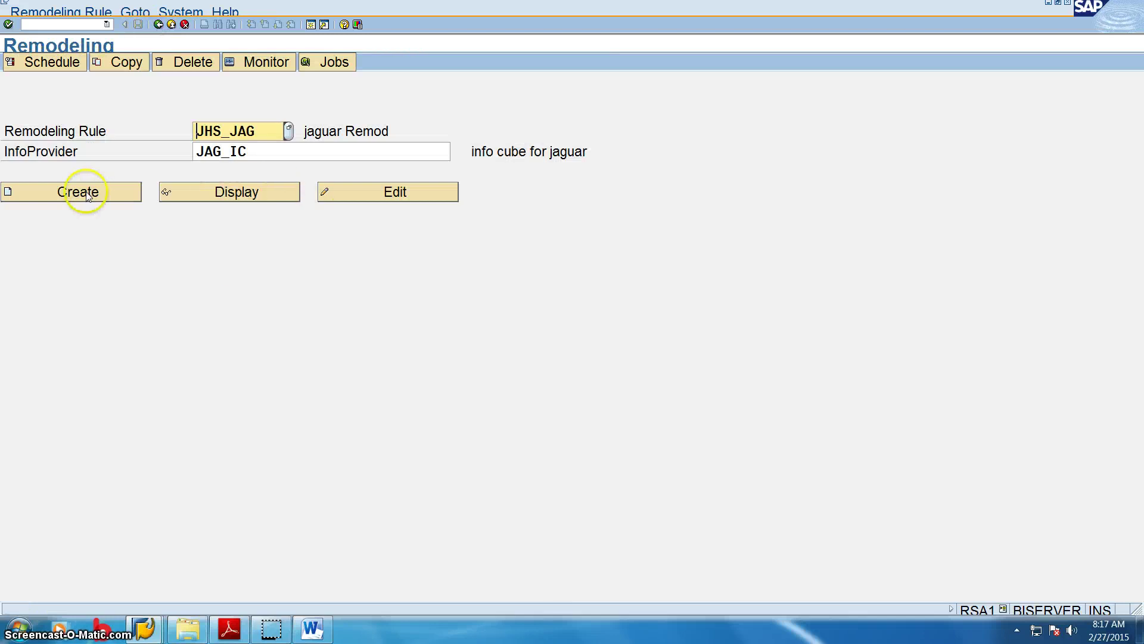
click(419, 192)
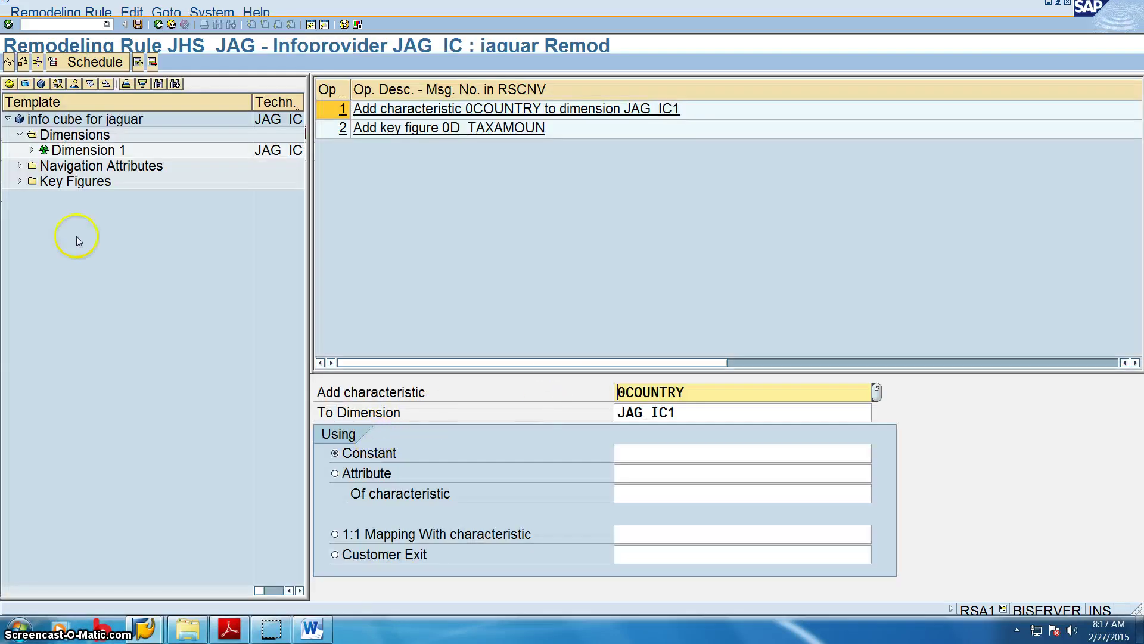
click(17, 182)
click(420, 129)
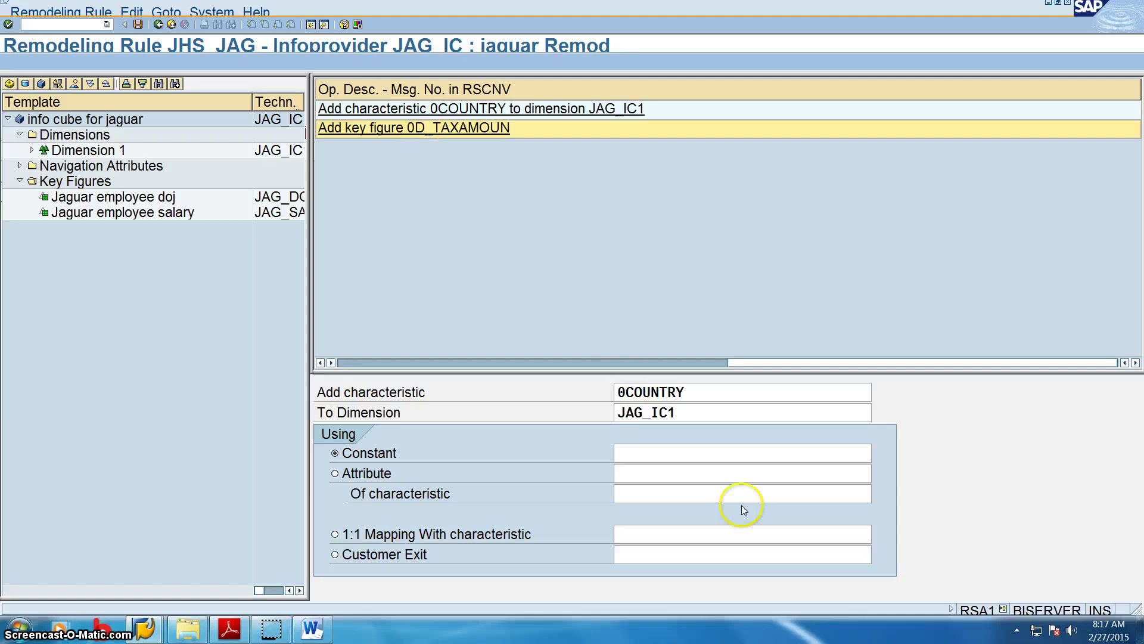
click(96, 438)
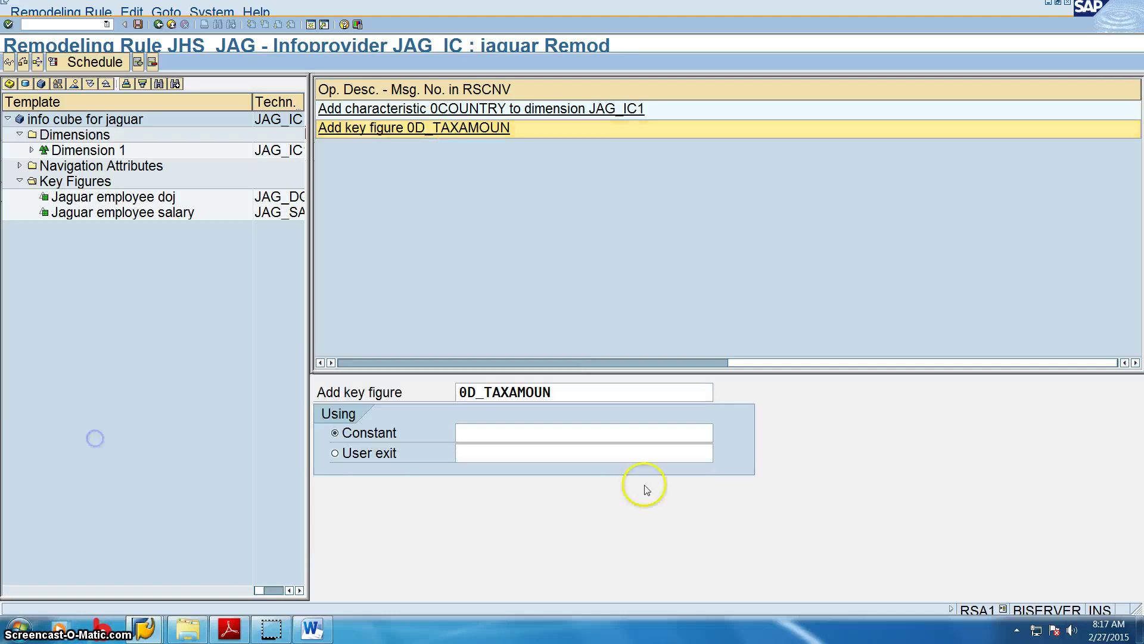
Clear the second operation's key figure and list the available InfoObjects to replace it.
click(596, 394)
key(BackSpace)
key(BackSpace)
key(BackSpace)
key(BackSpace)
key(BackSpace)
key(BackSpace)
key(BackSpace)
key(BackSpace)
key(BackSpace)
key(BackSpace)
key(BackSpace)
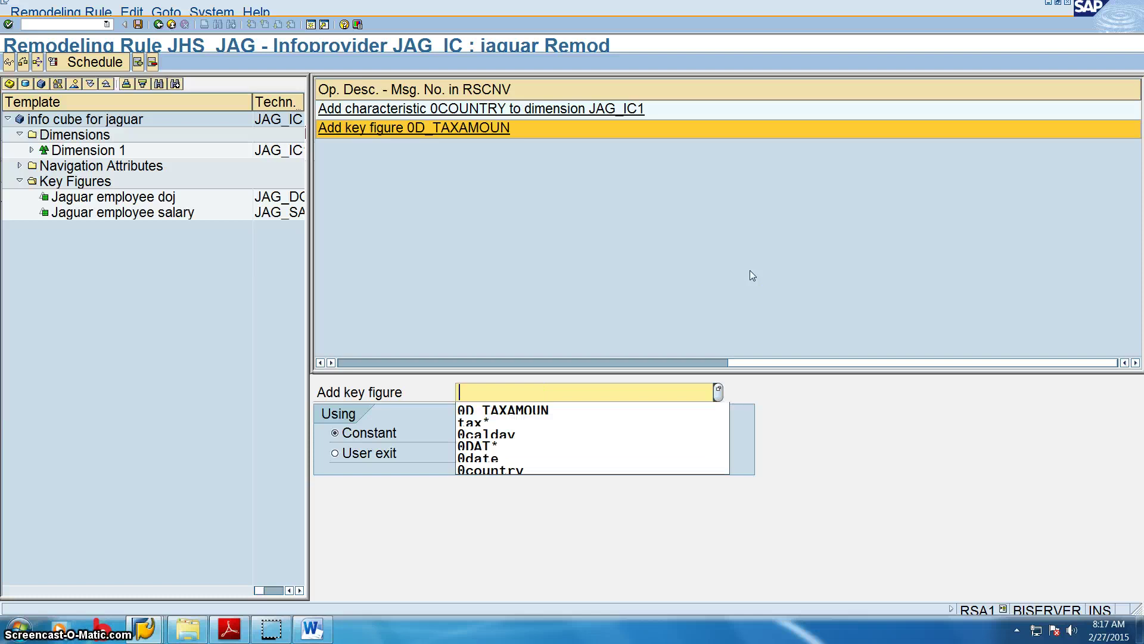
text(kem)
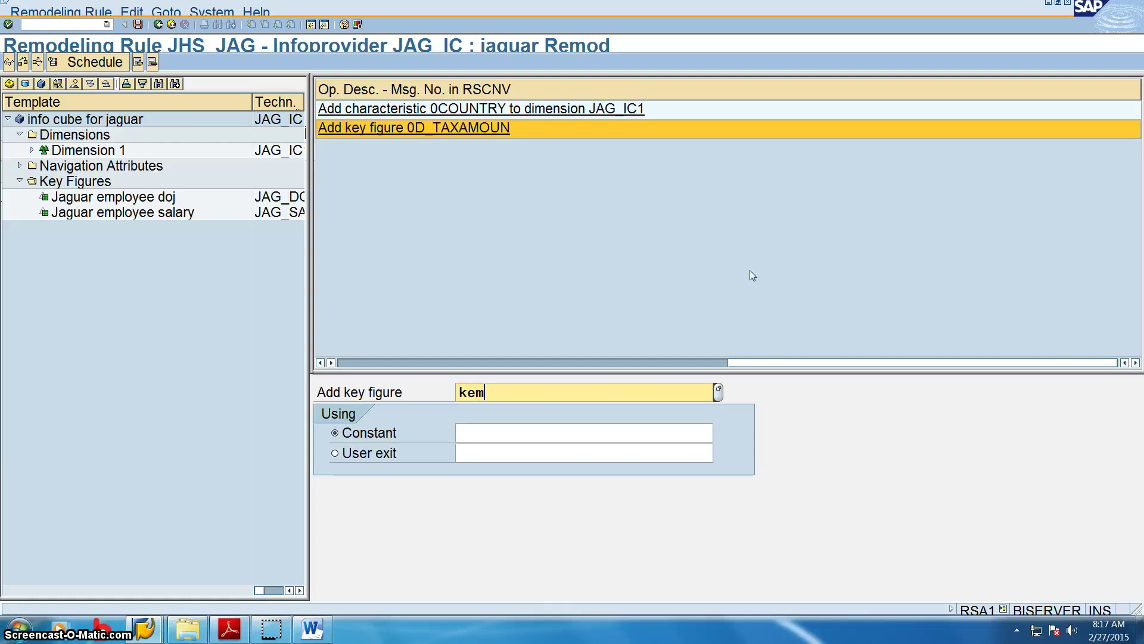
text(_)
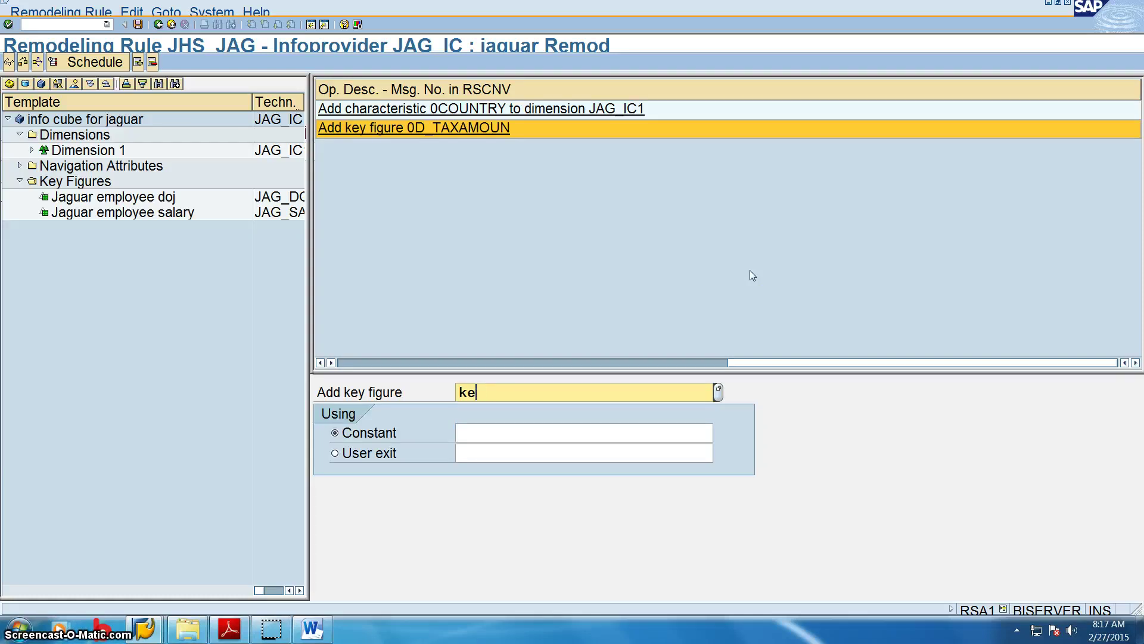
key(F4)
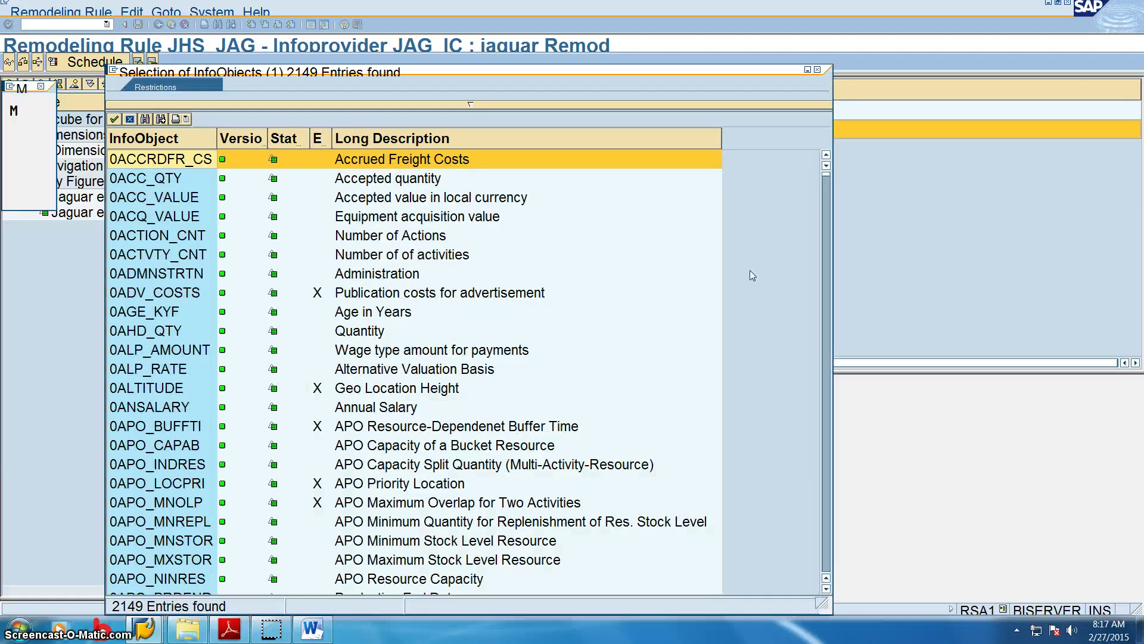
Search the InfoObject list for "kme" and browse the key figures following the match.
click(145, 119)
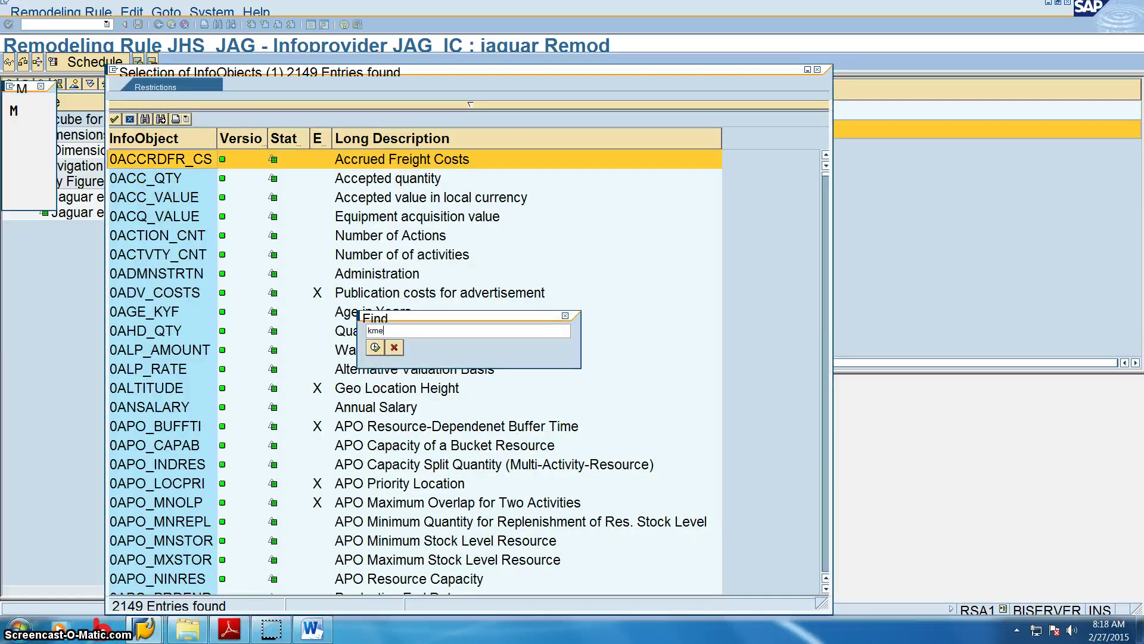
key(Return)
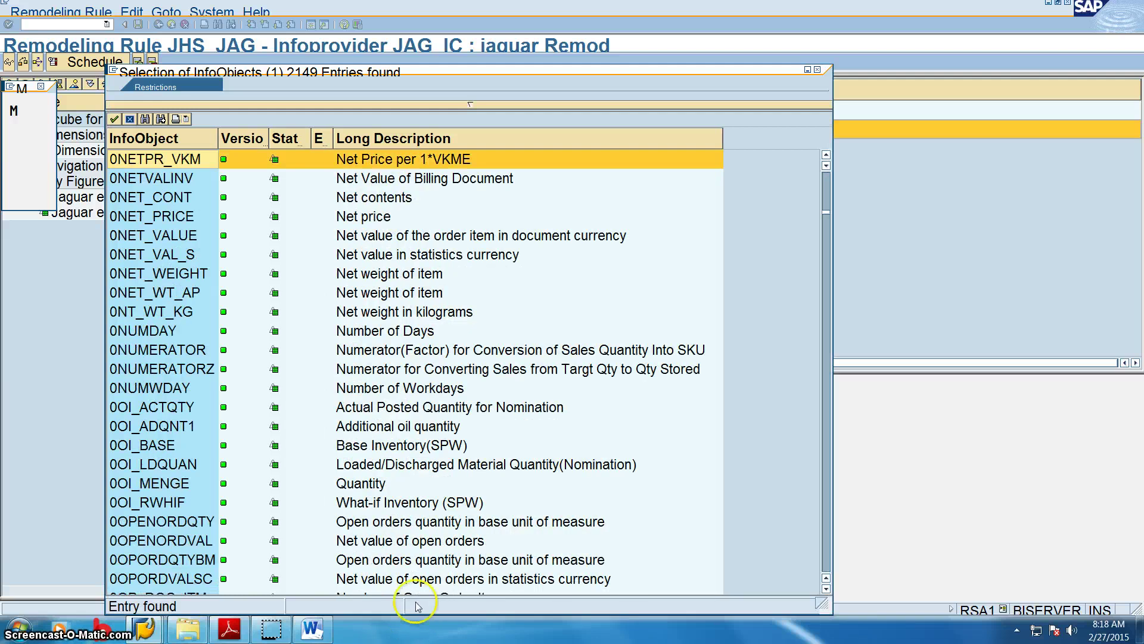
scroll(417, 606, down, 6)
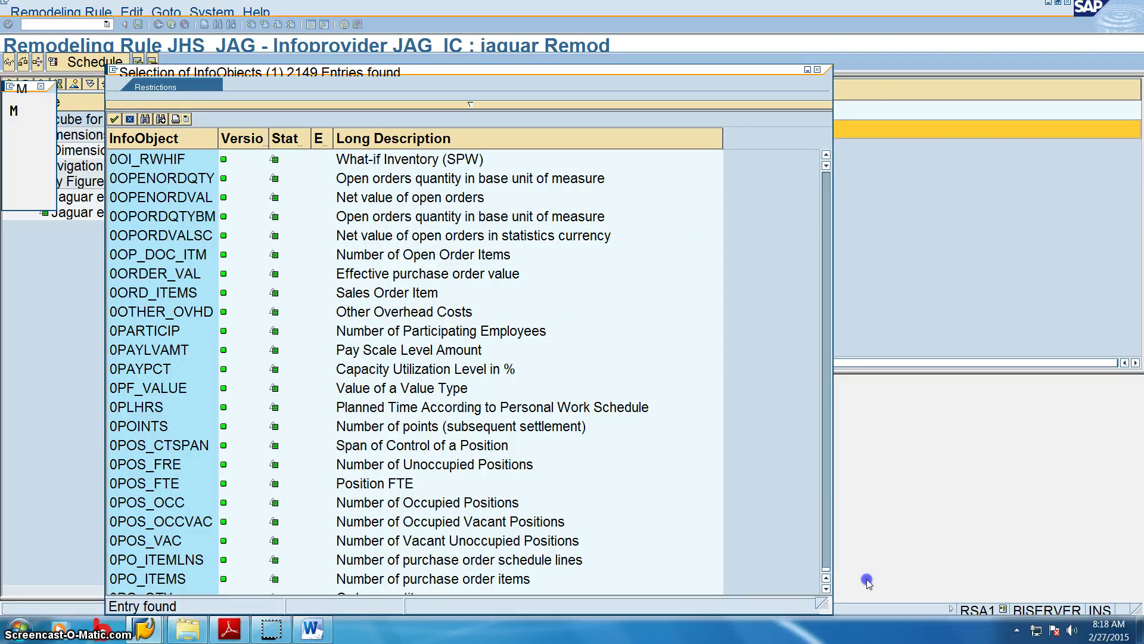
Browse the custom InfoObjects backwards from the end of the list for a key figure that needs no unit.
key(ctrl+Page_Down)
click(242, 564)
scroll(242, 564, up, 9)
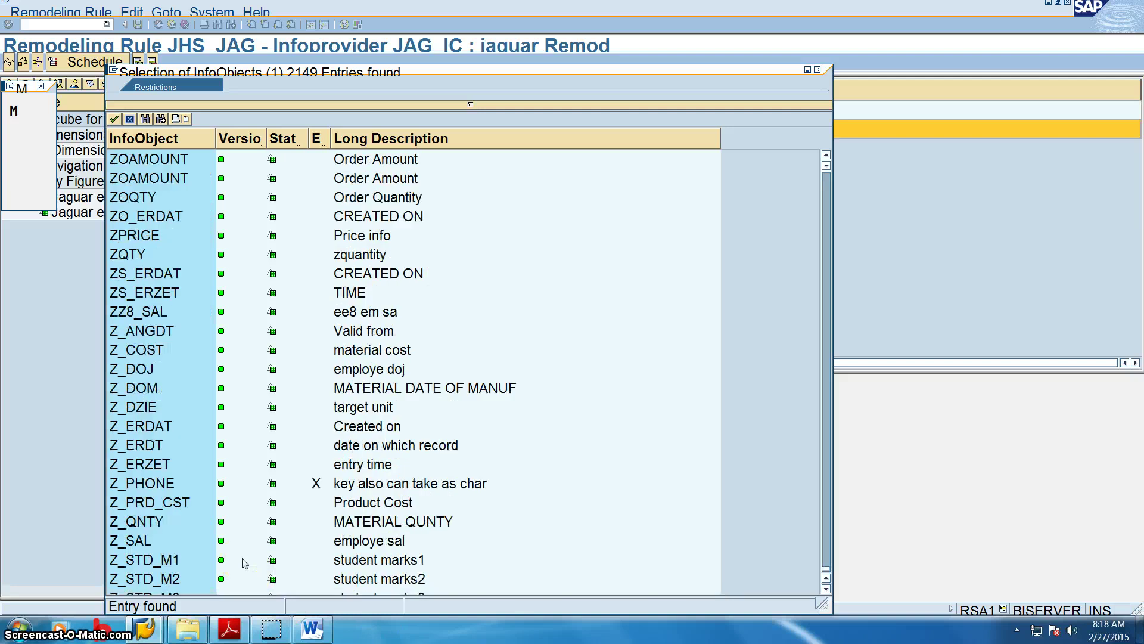
scroll(242, 564, up, 11)
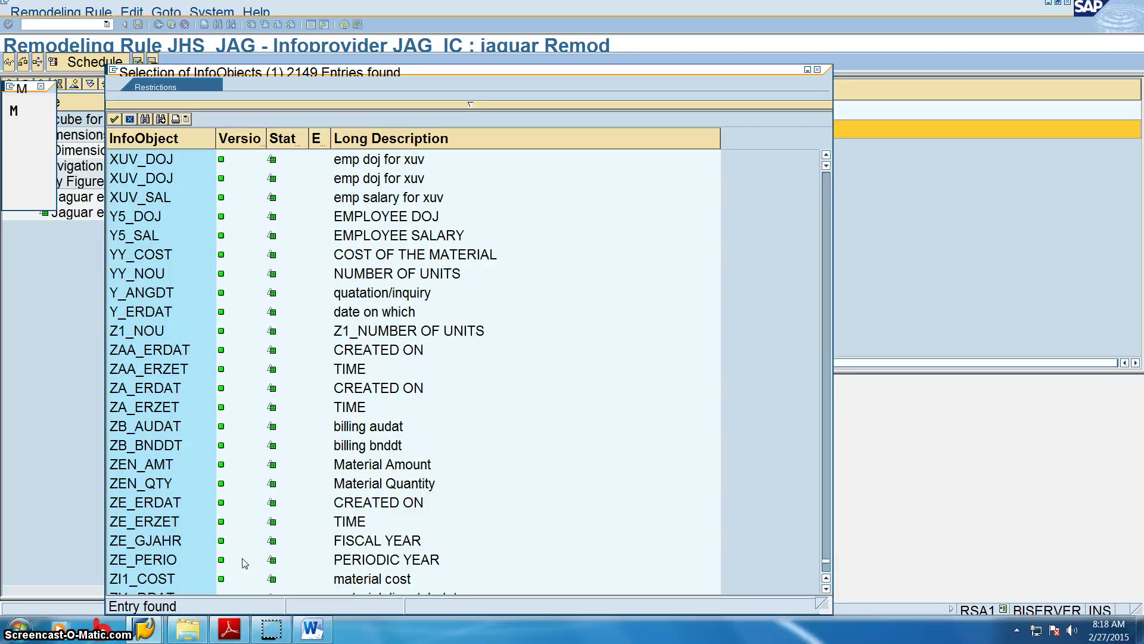
click(235, 438)
scroll(236, 438, up, 16)
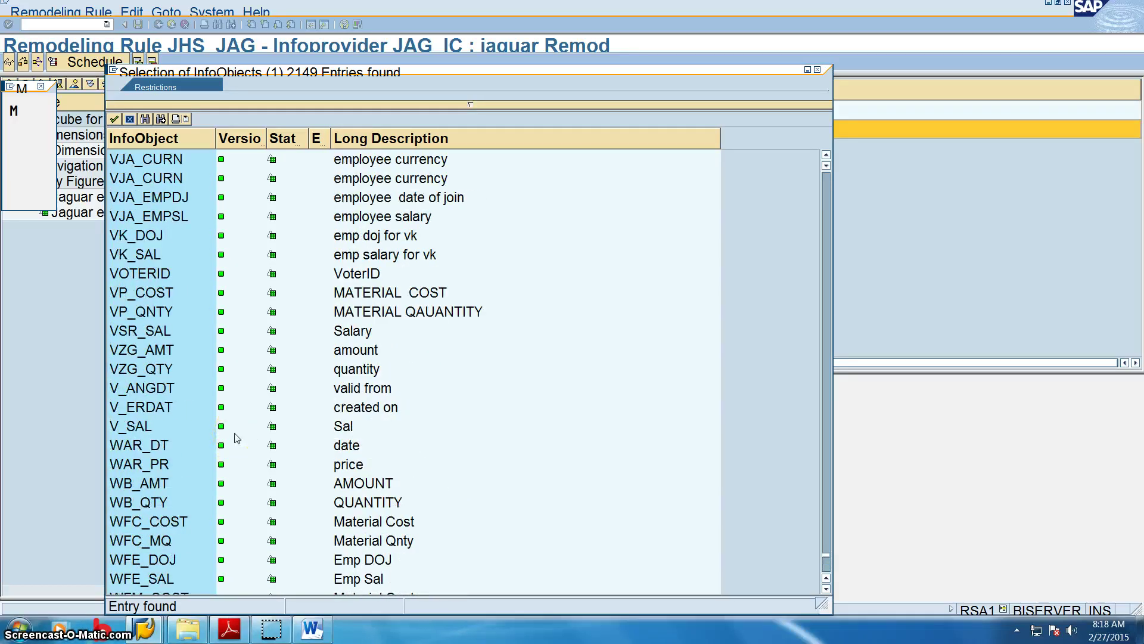
scroll(235, 438, up, 13)
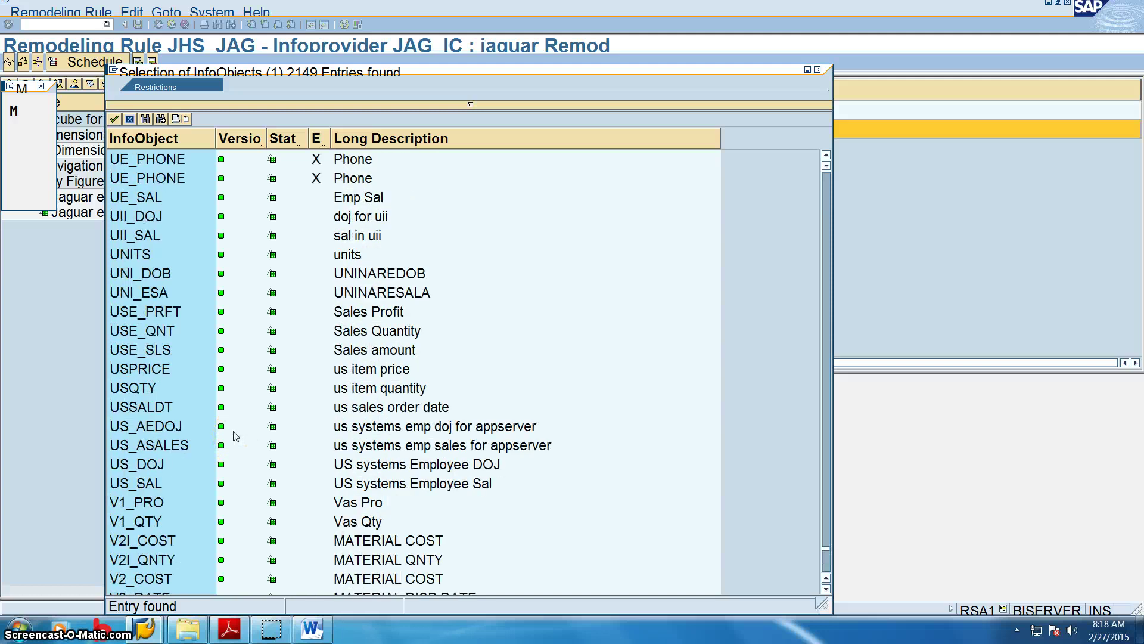
scroll(235, 438, up, 13)
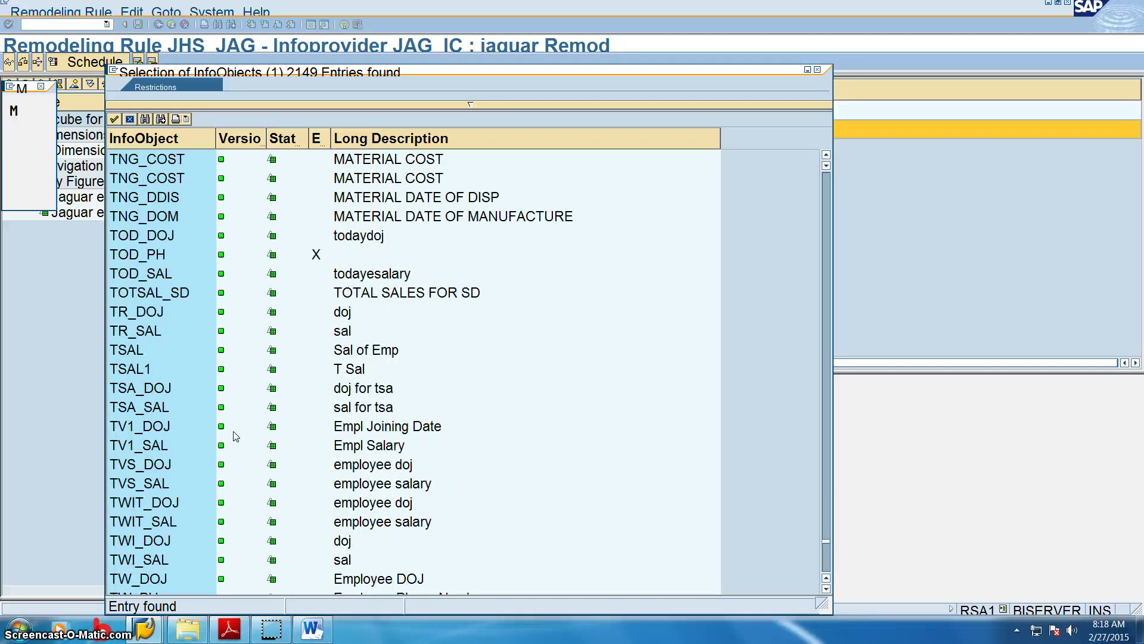
scroll(236, 437, up, 15)
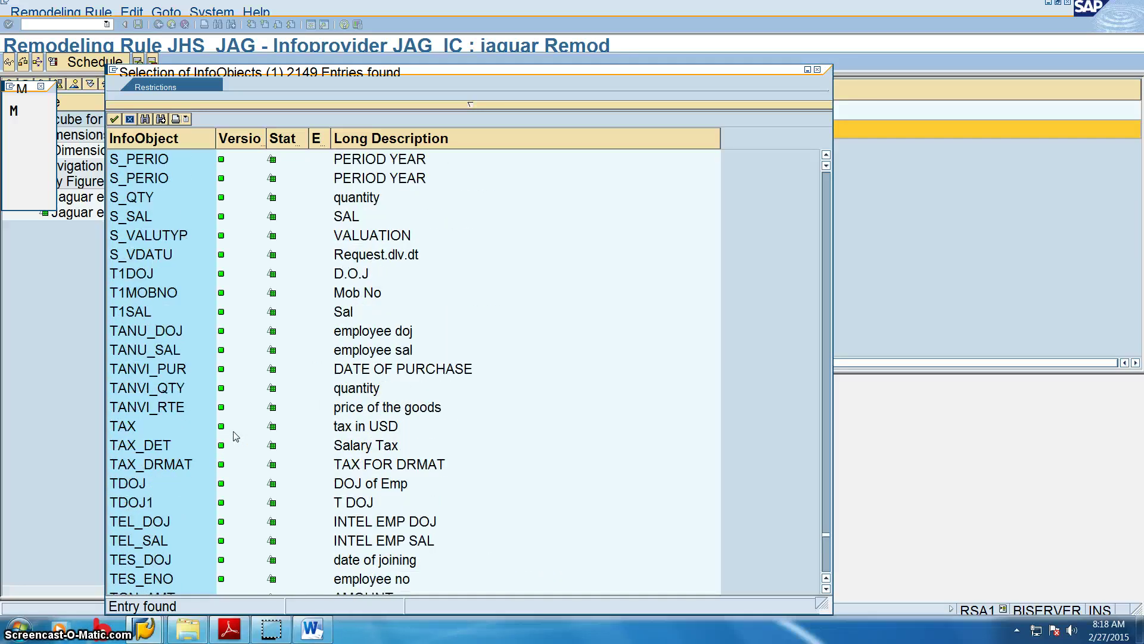
scroll(236, 437, up, 13)
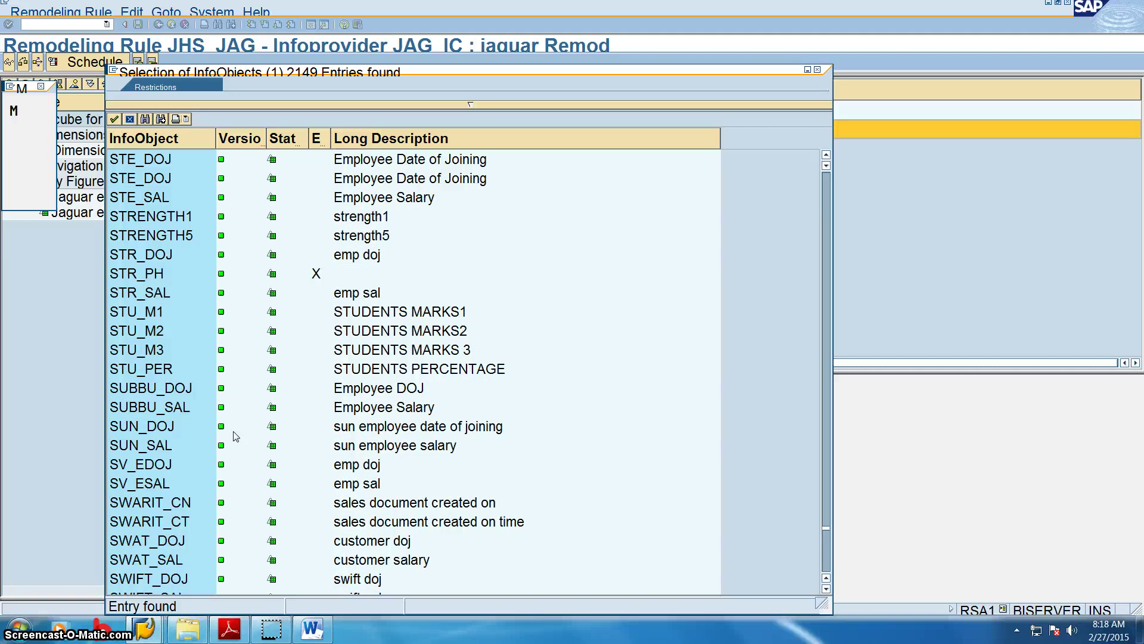
scroll(183, 430, up, 11)
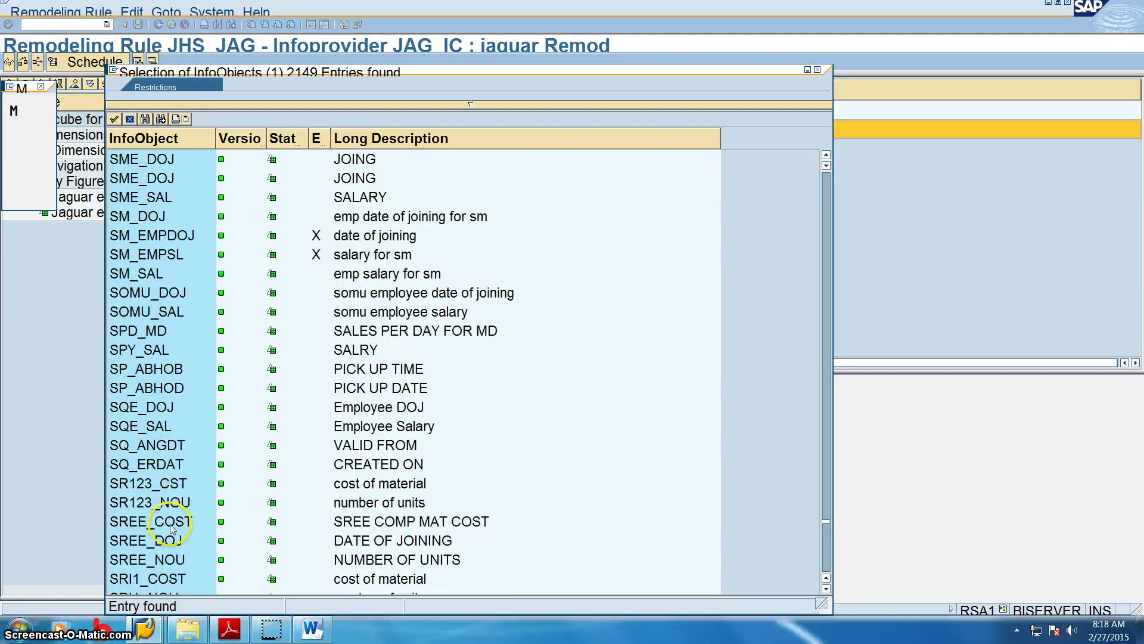
Choose the date key figure SM_DOJ for the second operation and save the remodeling rule.
scroll(172, 529, down, 1)
click(146, 482)
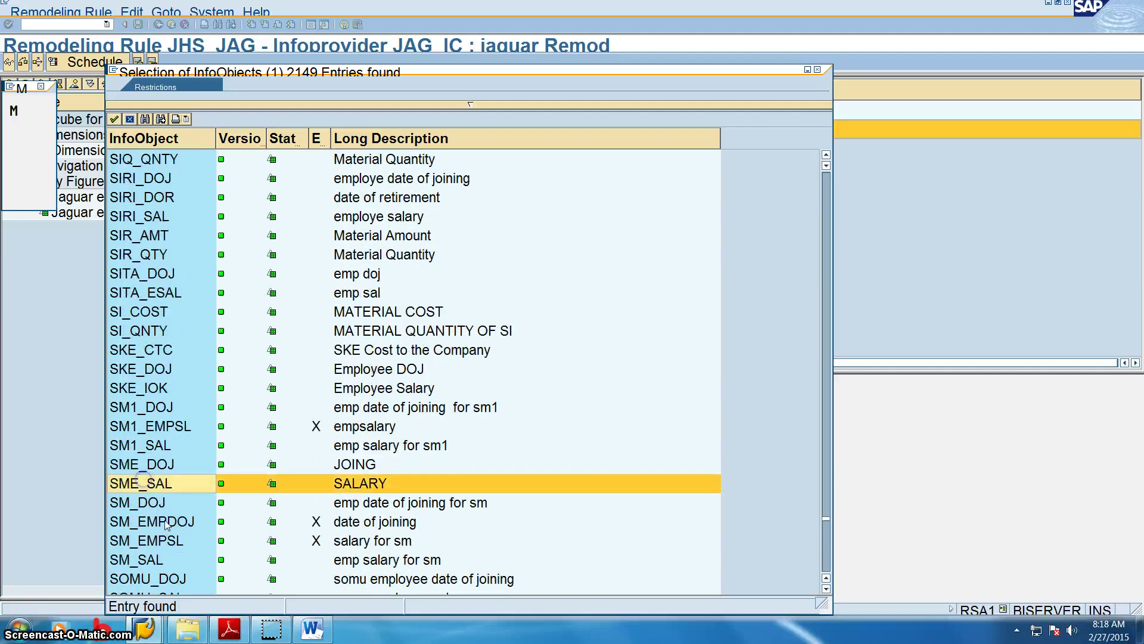
click(156, 504)
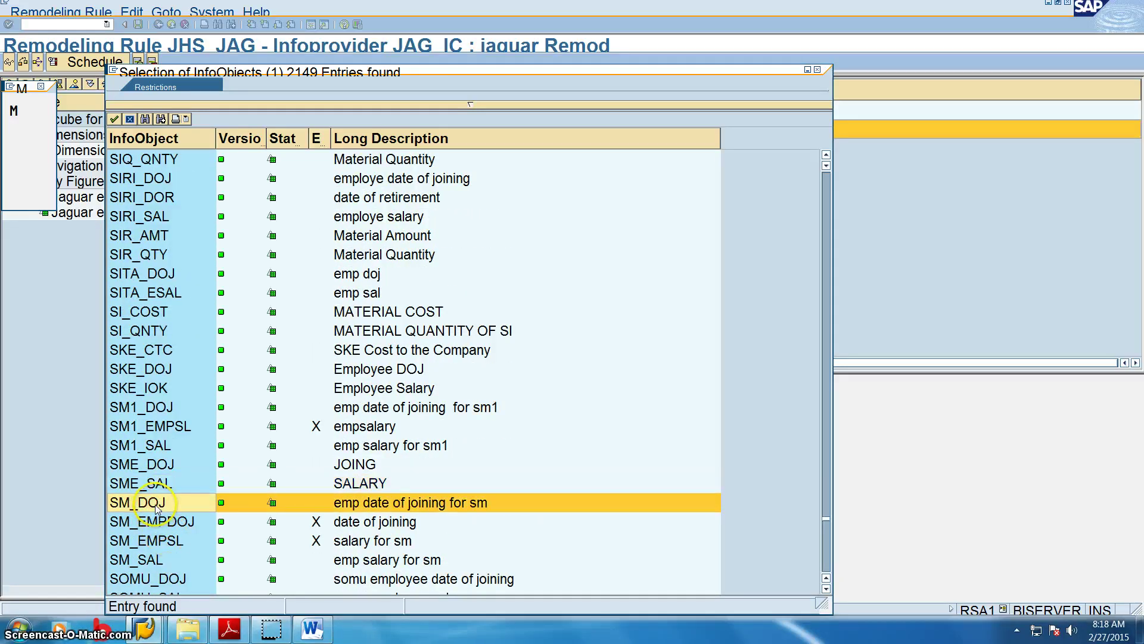
double_click(156, 504)
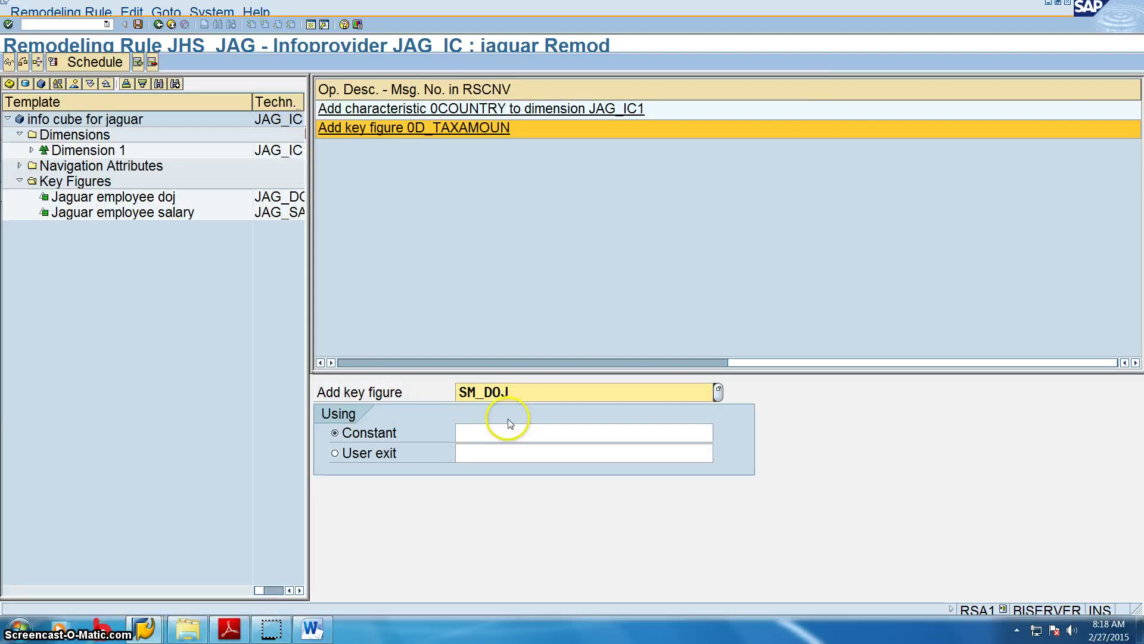
click(139, 25)
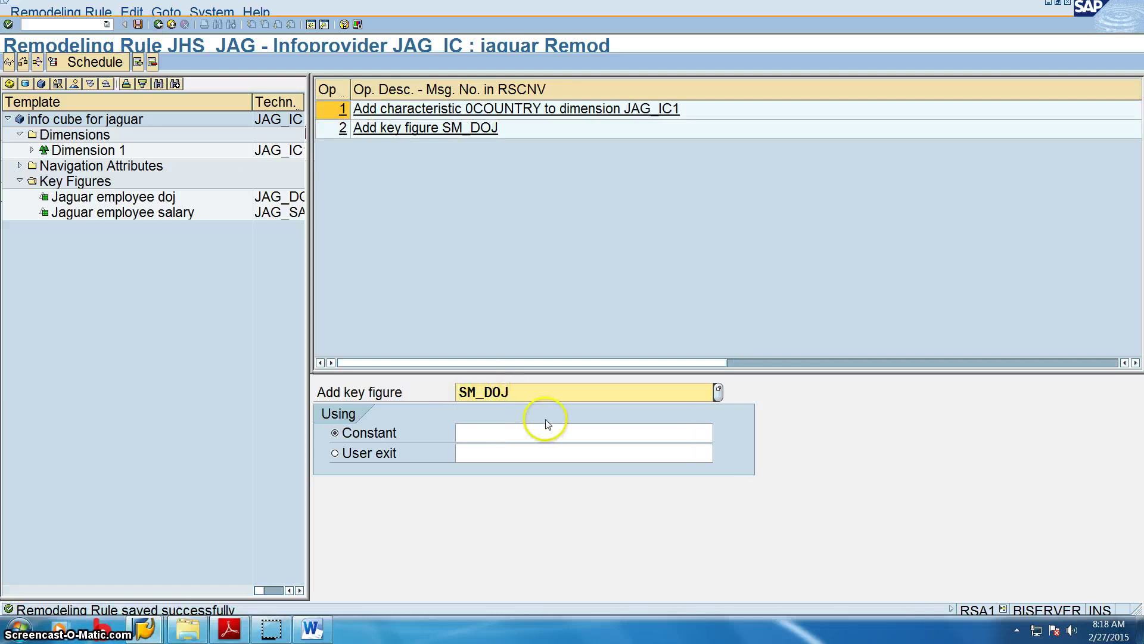
Schedule the conversion of InfoProvider JAG_IC, accept the database backup warning, and start the conversion immediately.
click(95, 63)
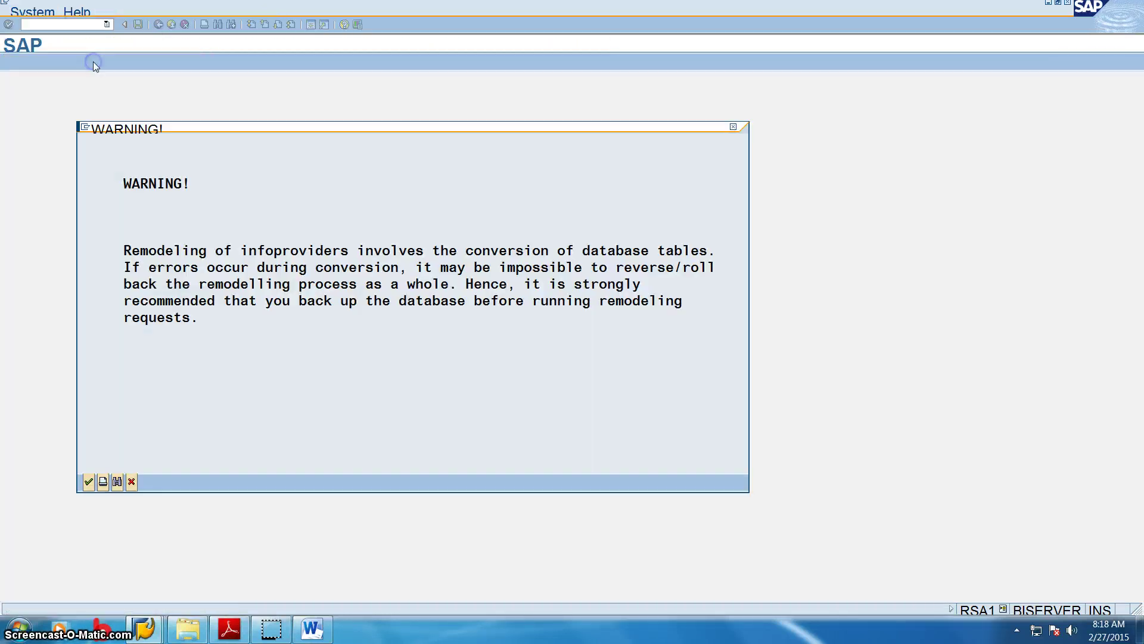
click(91, 481)
click(419, 206)
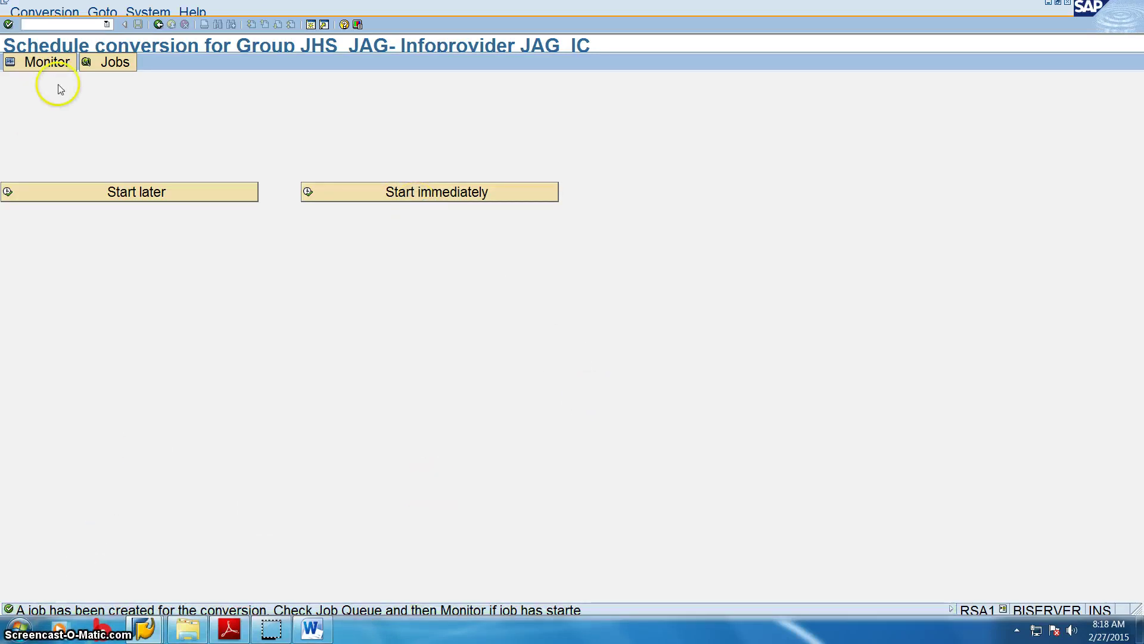
Open the conversion request monitor, expand its MONITOR node, and refresh it to check the request details.
click(50, 62)
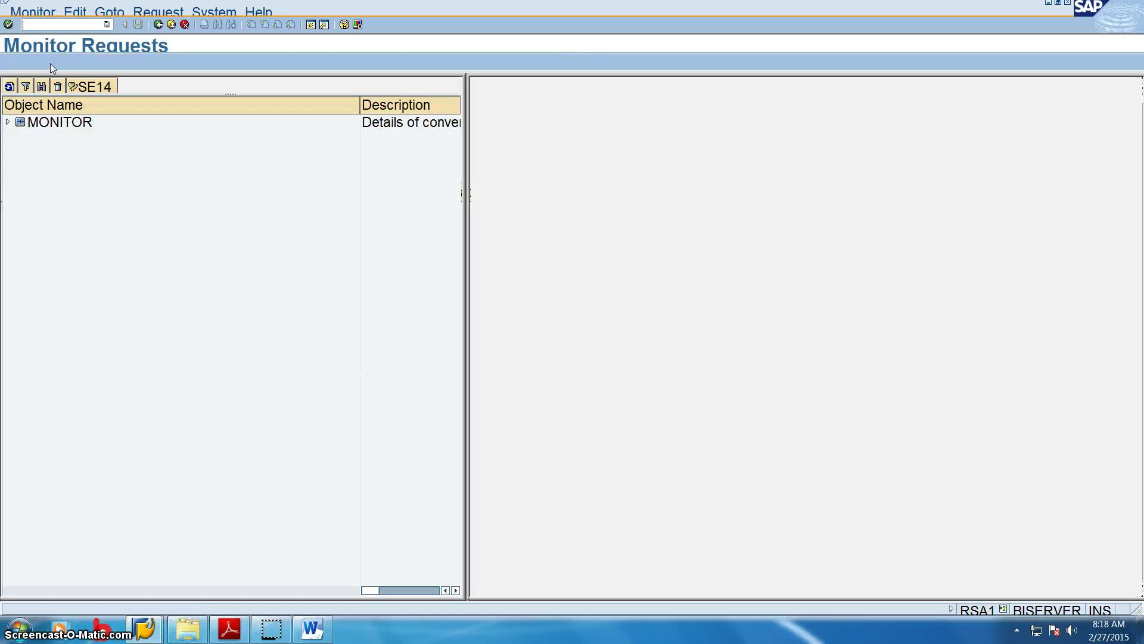
click(8, 122)
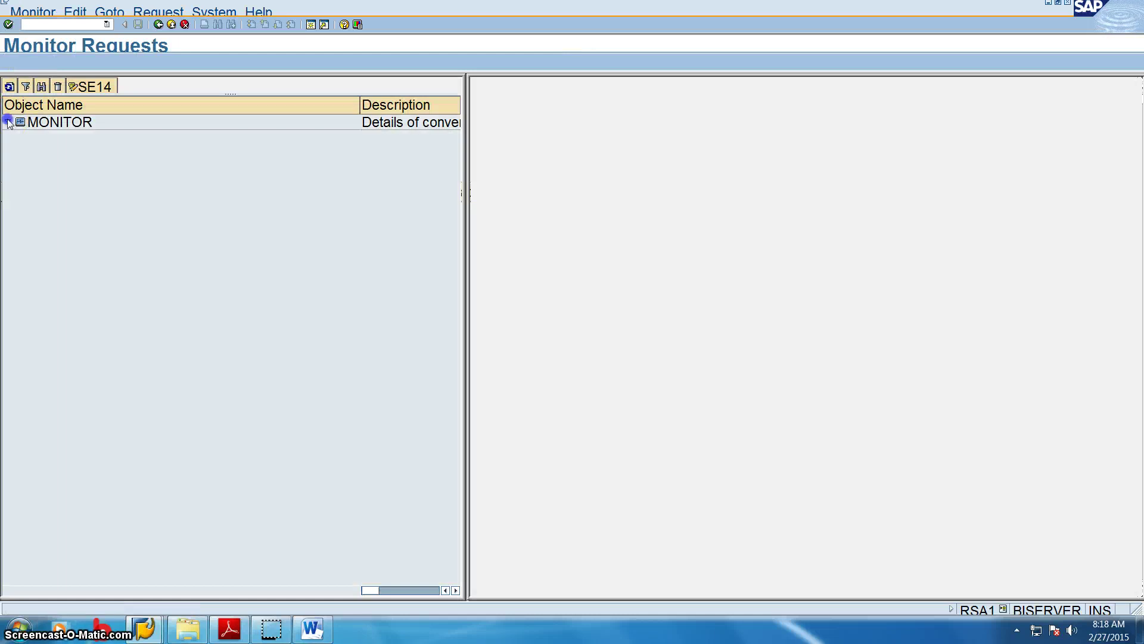
click(46, 123)
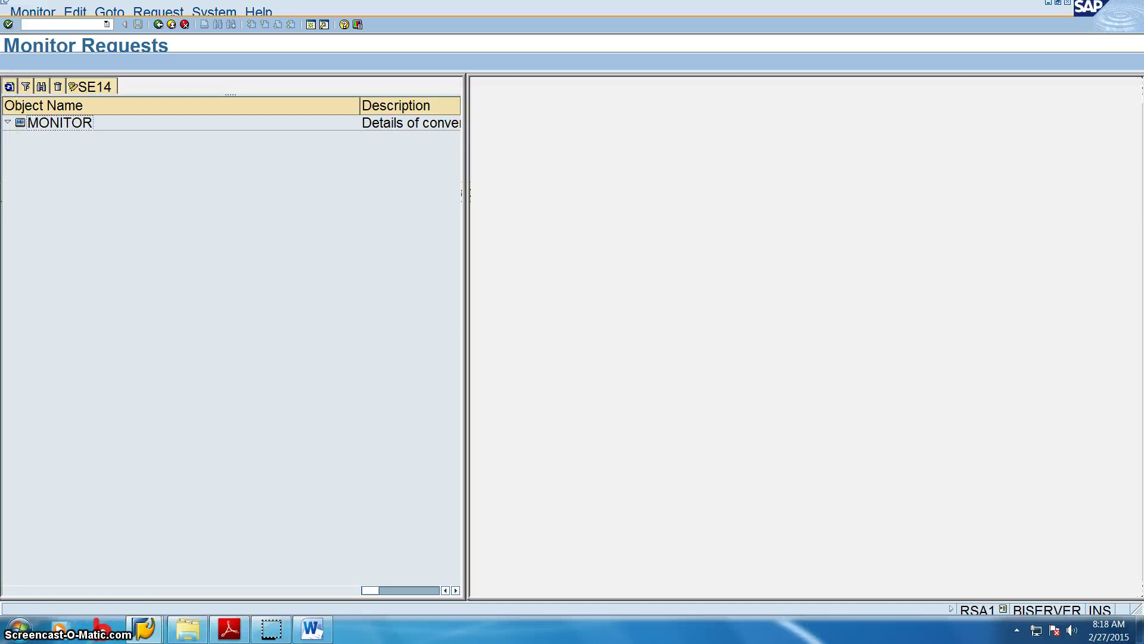
click(7, 123)
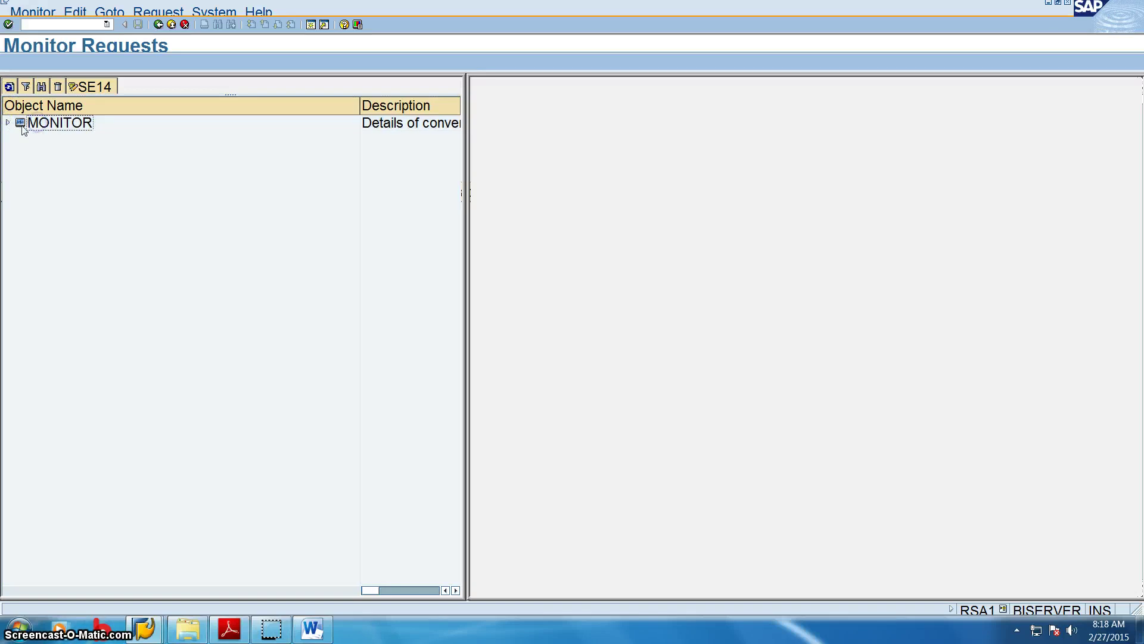
click(8, 123)
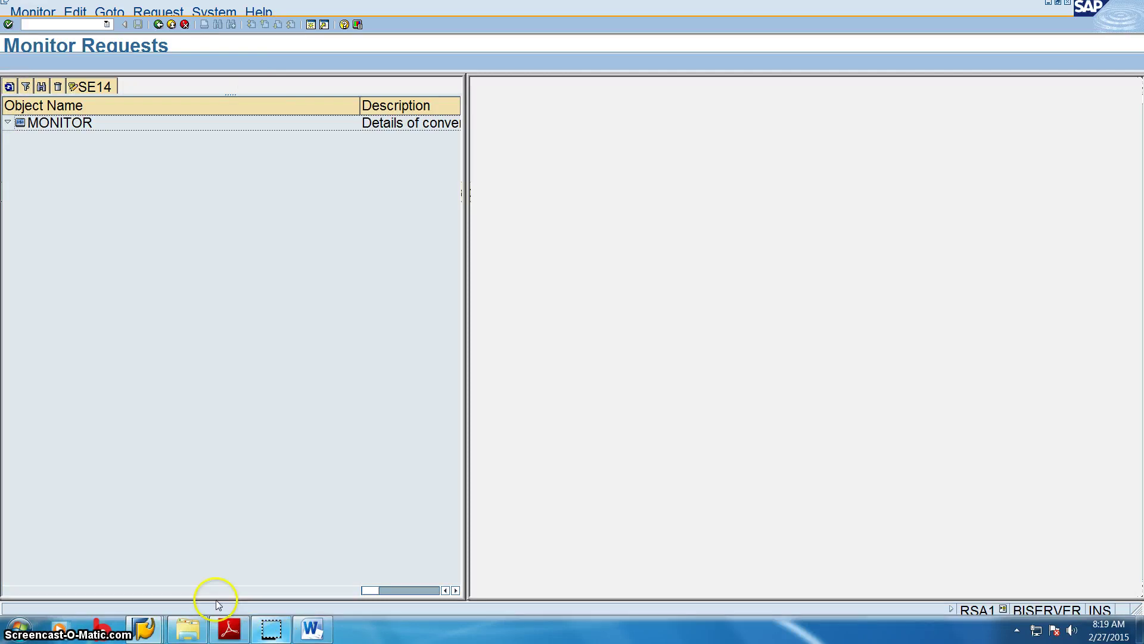
click(211, 445)
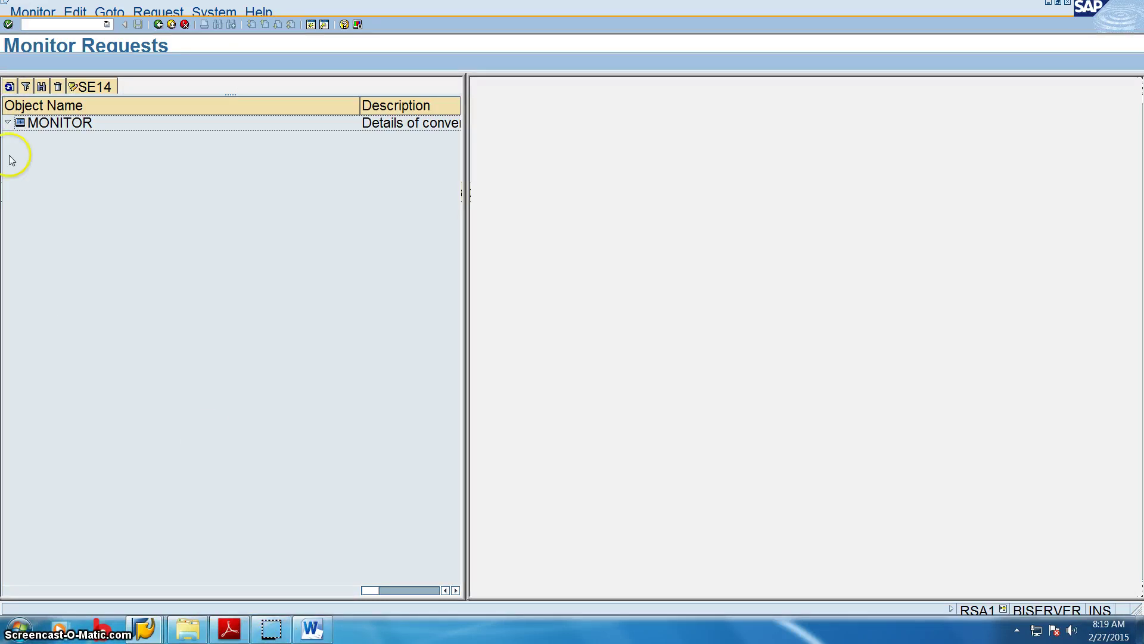
click(9, 87)
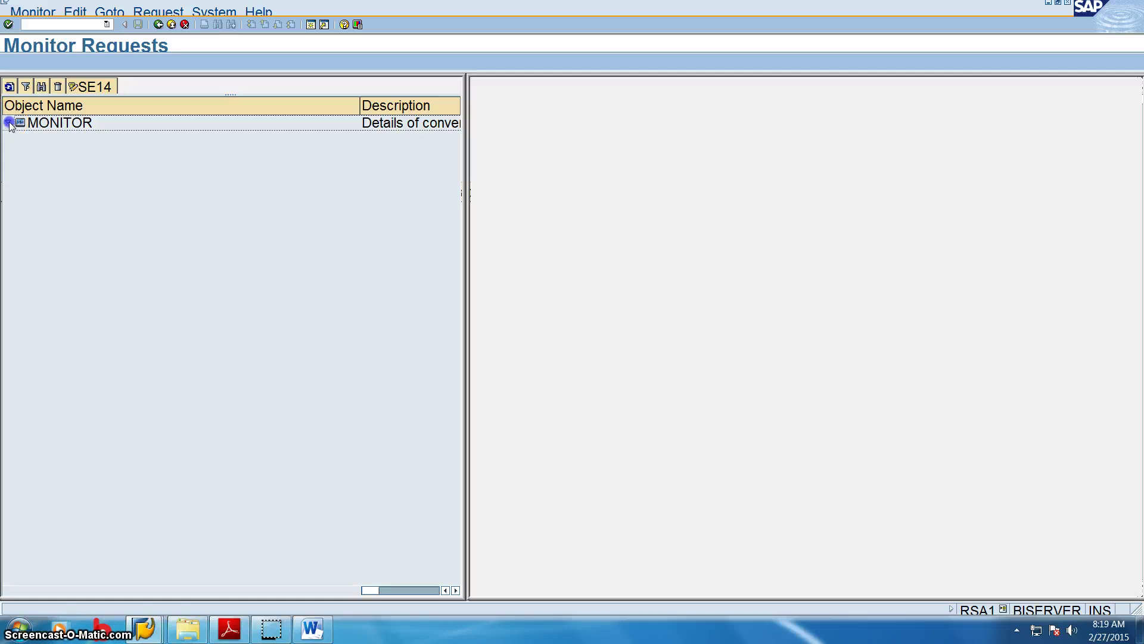
Start transaction rsa1 in a new session and display the jaguar InfoCube JAG_IC.
click(311, 26)
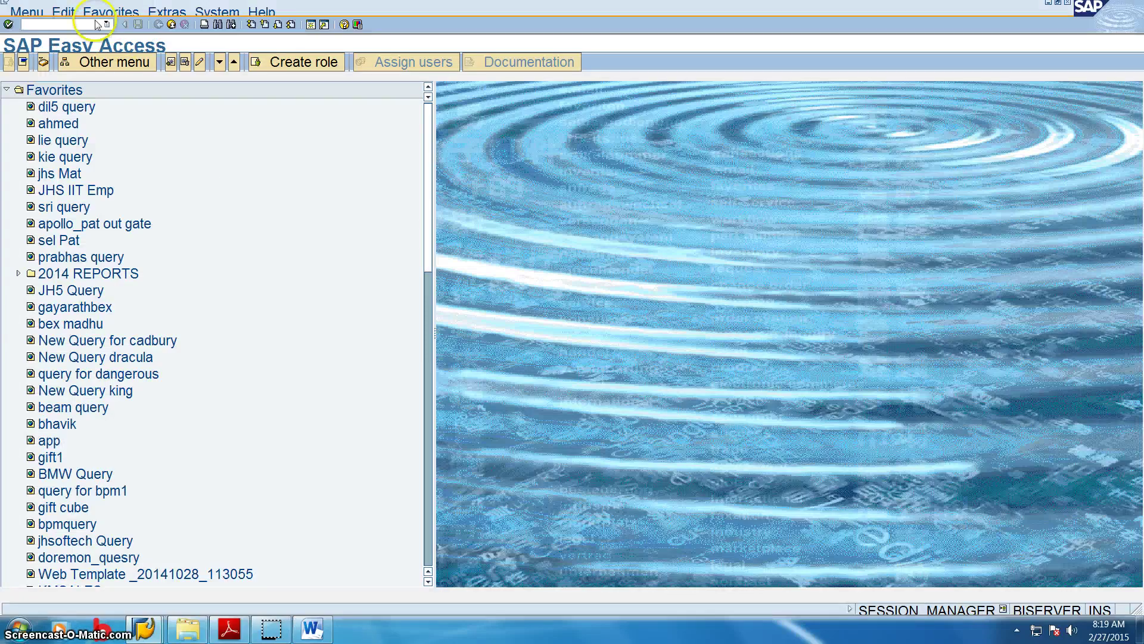
click(107, 25)
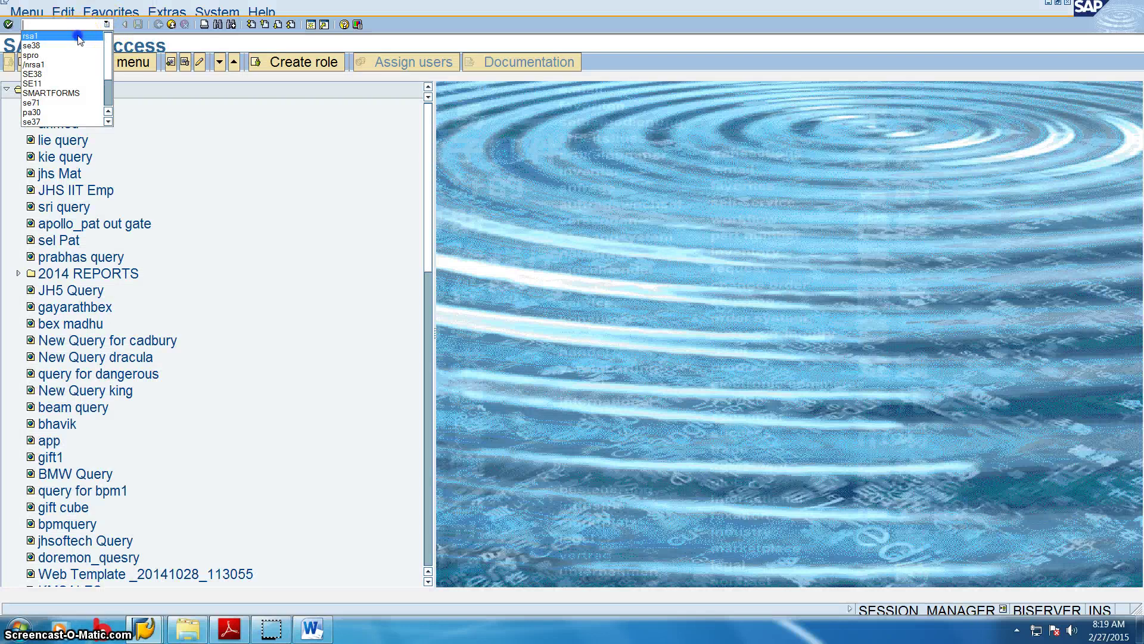
click(81, 28)
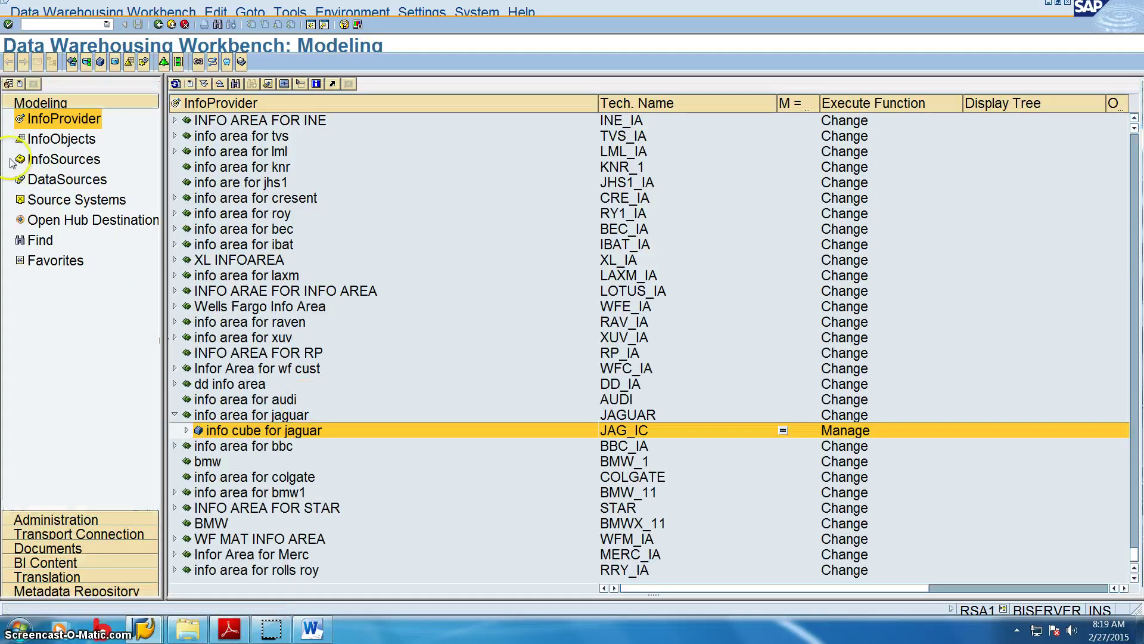
click(186, 430)
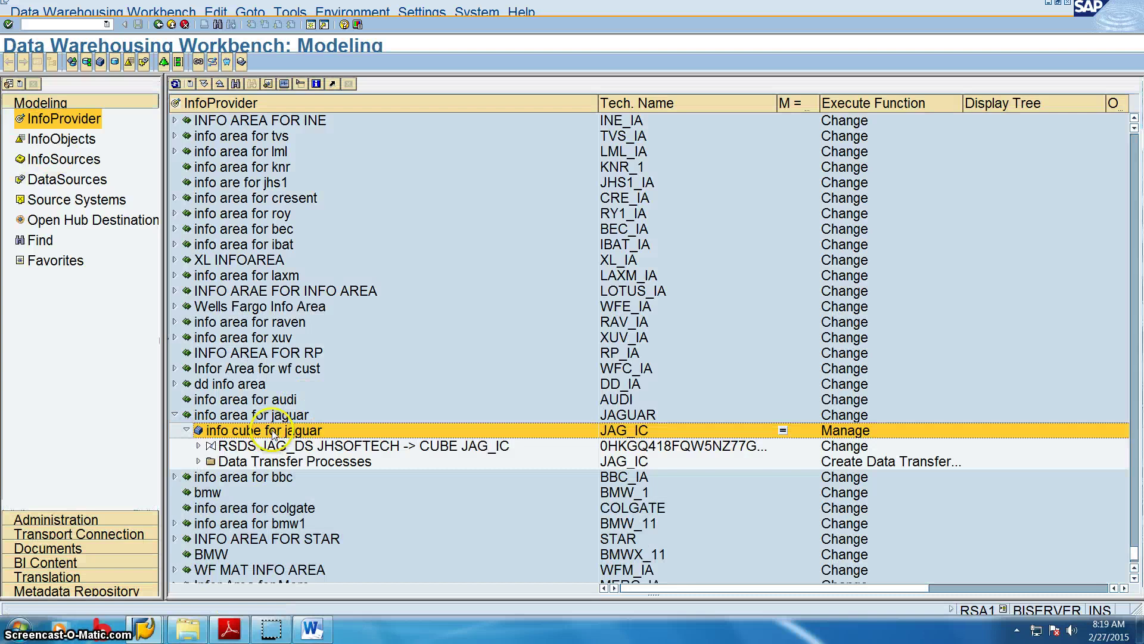
click(273, 430)
double_click(273, 432)
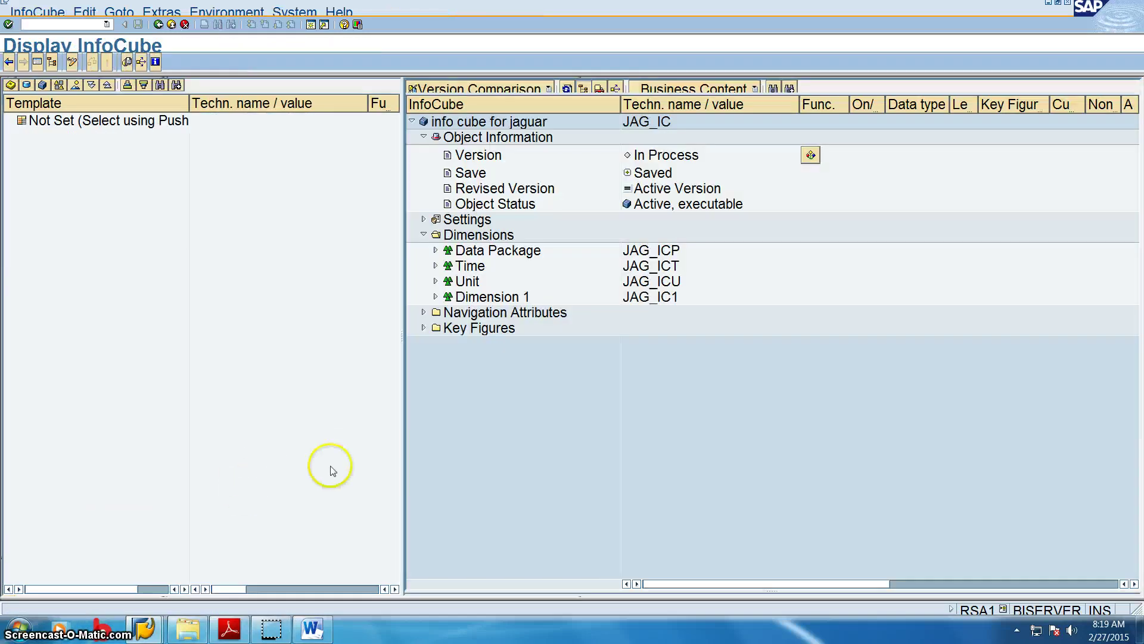
Expand Dimension 1 and the key figures of JAG_IC to check for characteristic 0COUNTRY and key figure SM_DOJ.
click(435, 296)
click(501, 343)
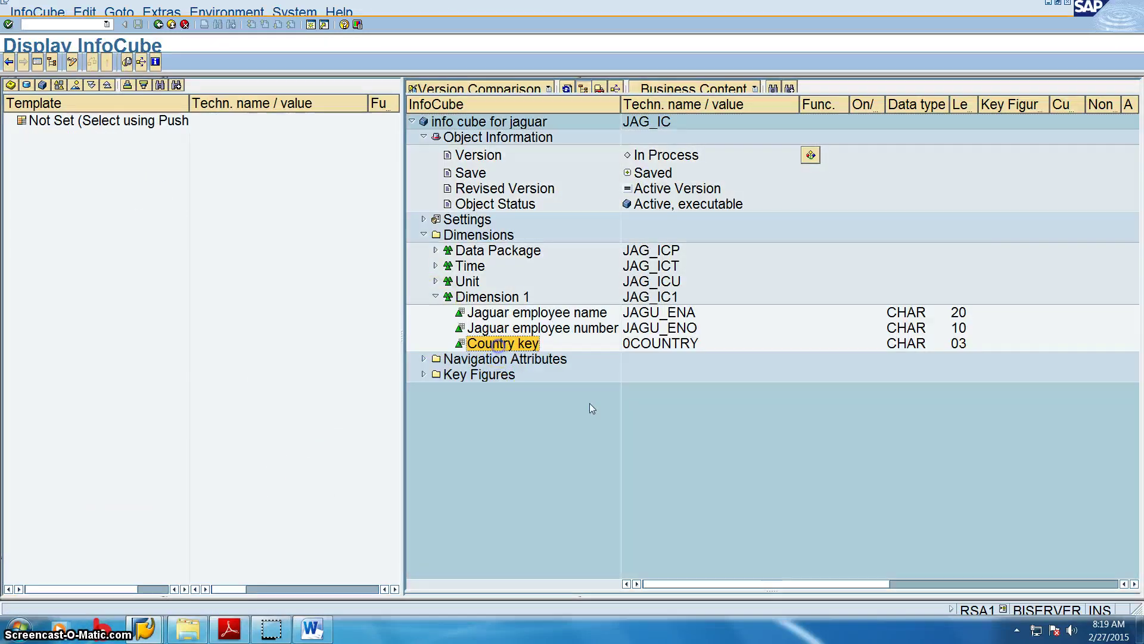
click(423, 374)
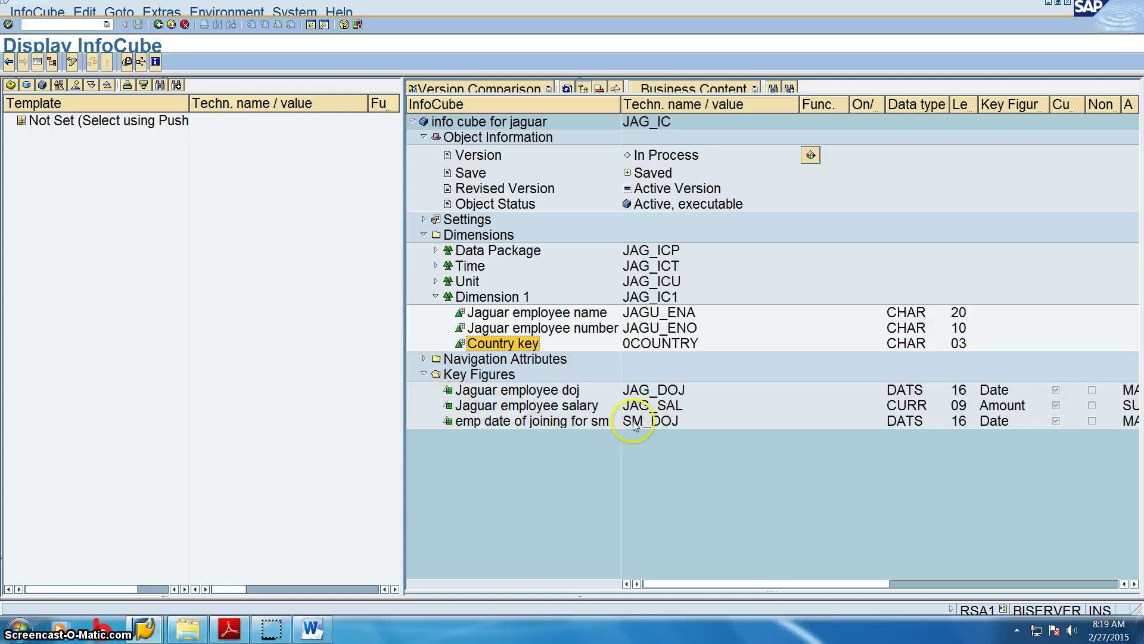
click(651, 420)
click(538, 424)
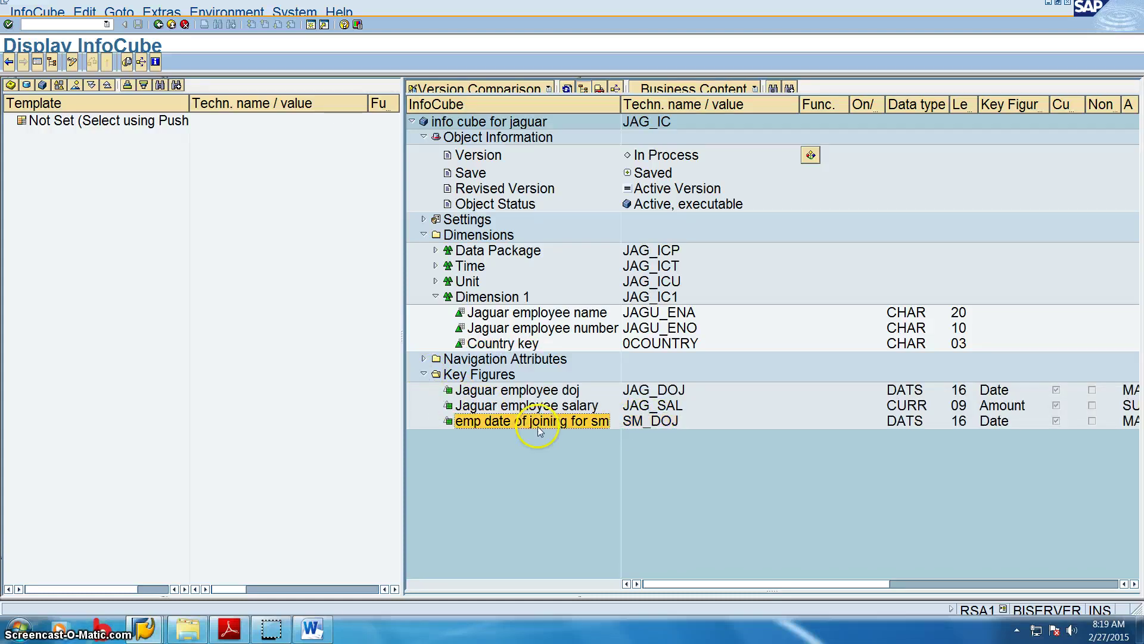
Leave the InfoCube display and return from the request monitor to remodeling rule JHS_JAG.
click(1050, 3)
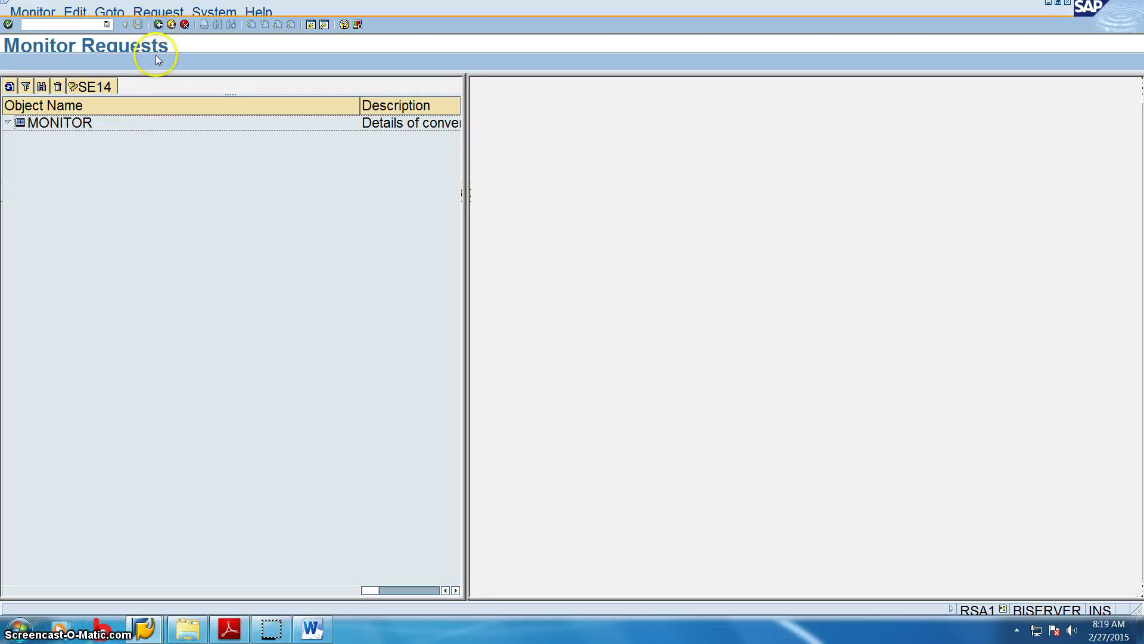
click(158, 25)
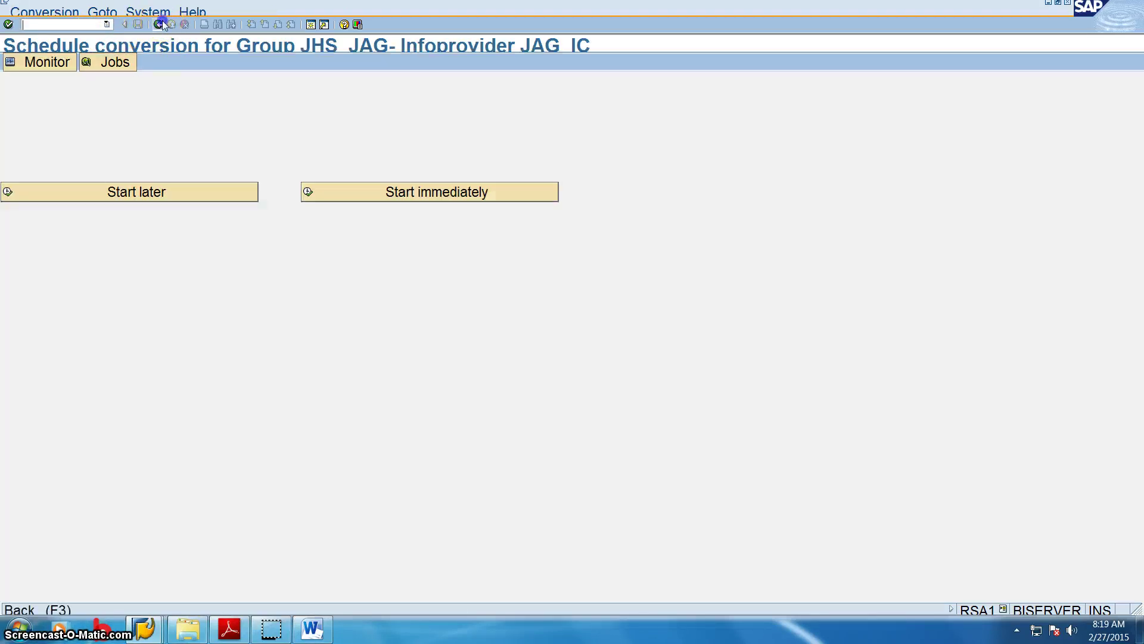
click(157, 25)
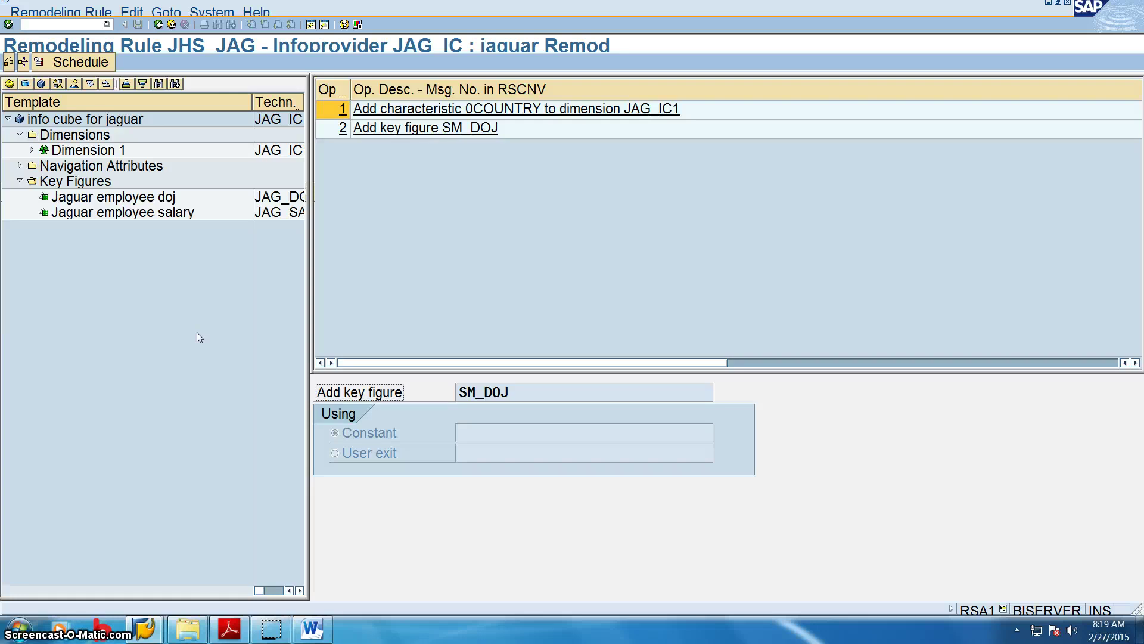
Start writing remodeling rule JHS_JAG for InfoCube JAG_IC to a transport request.
click(39, 12)
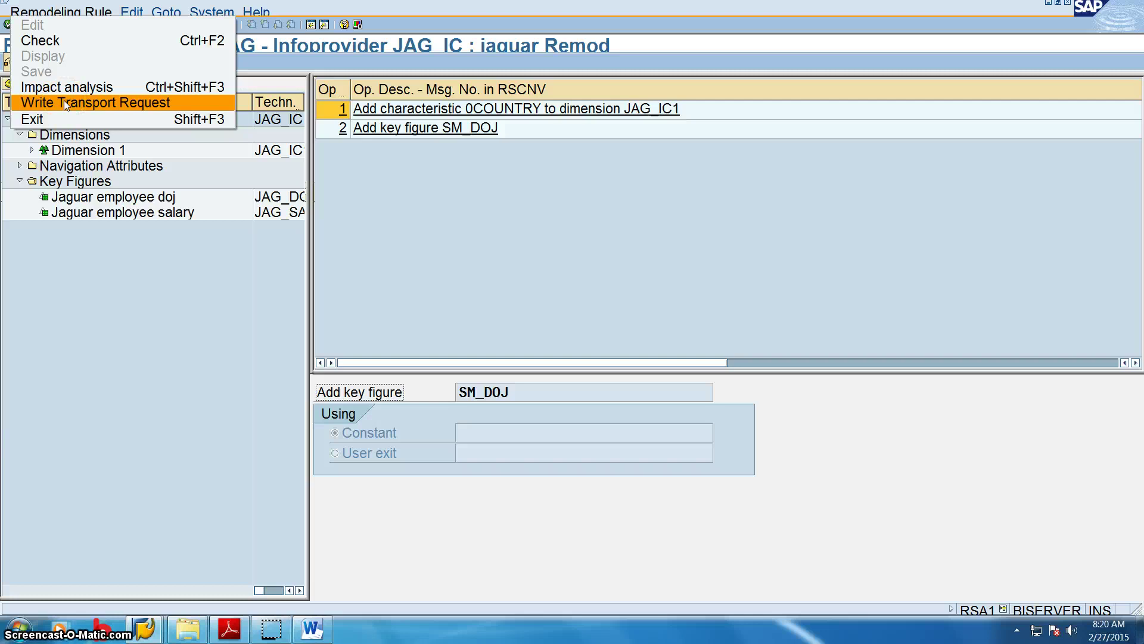
click(63, 100)
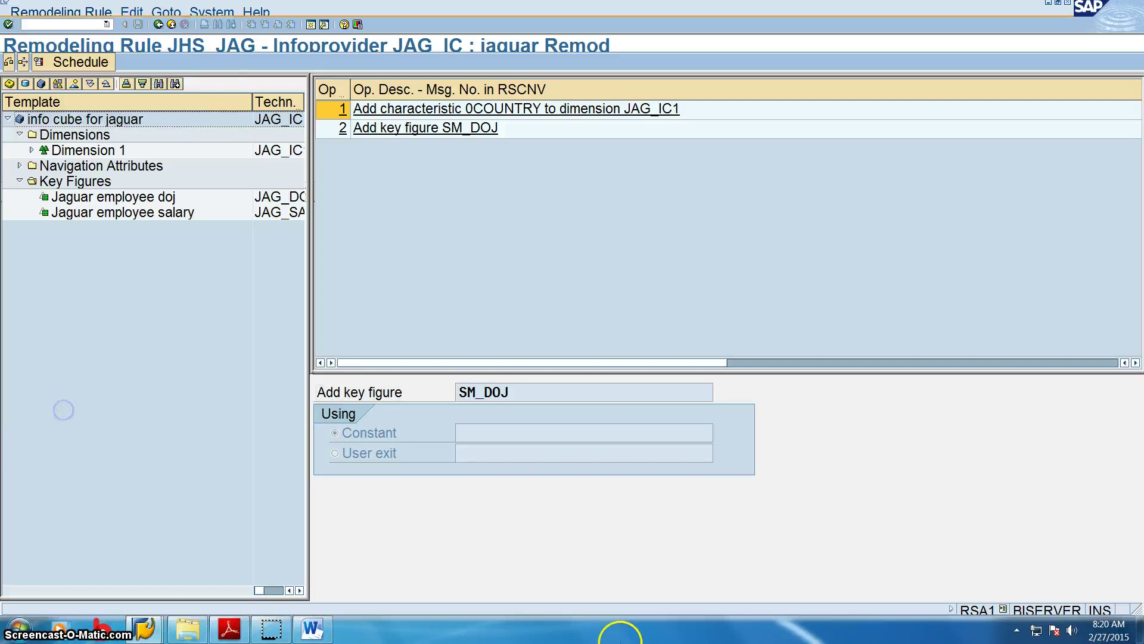
click(493, 390)
click(333, 455)
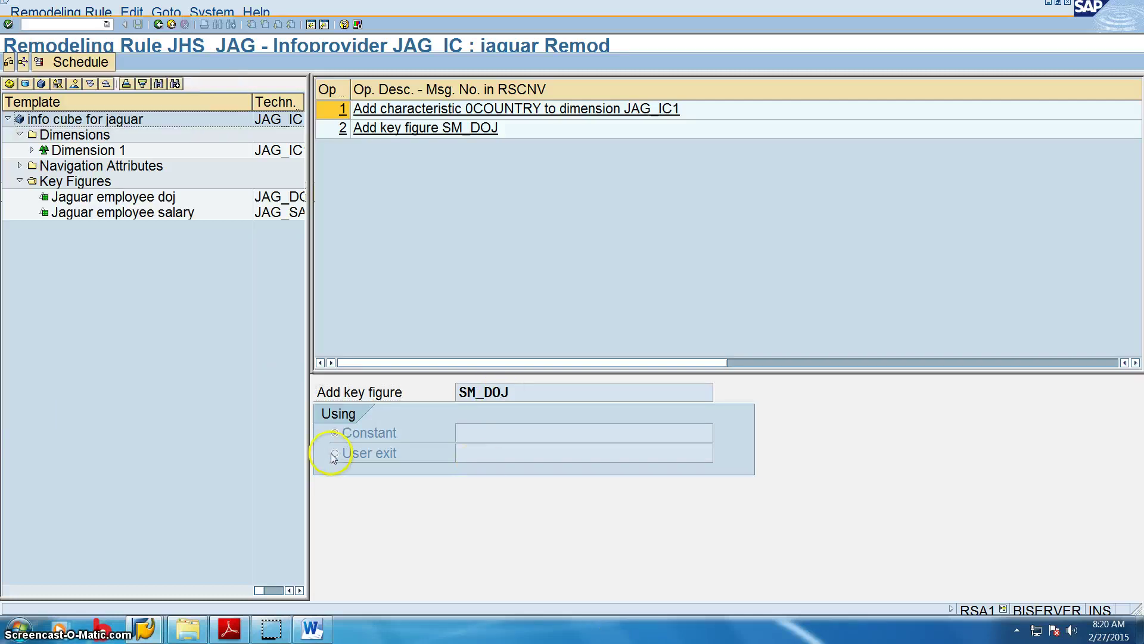
click(40, 12)
click(82, 102)
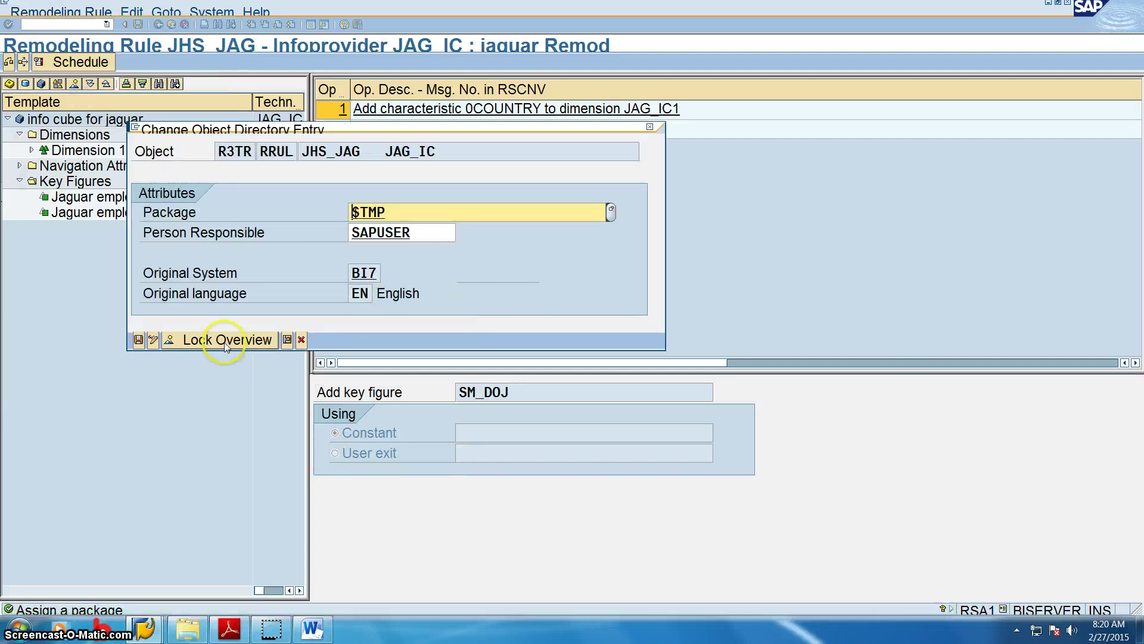
Search for packages matching zjhs* and assign package ZJHS to the rule's object directory entry.
click(443, 214)
key(Delete)
key(Delete)
key(Delete)
key(Delete)
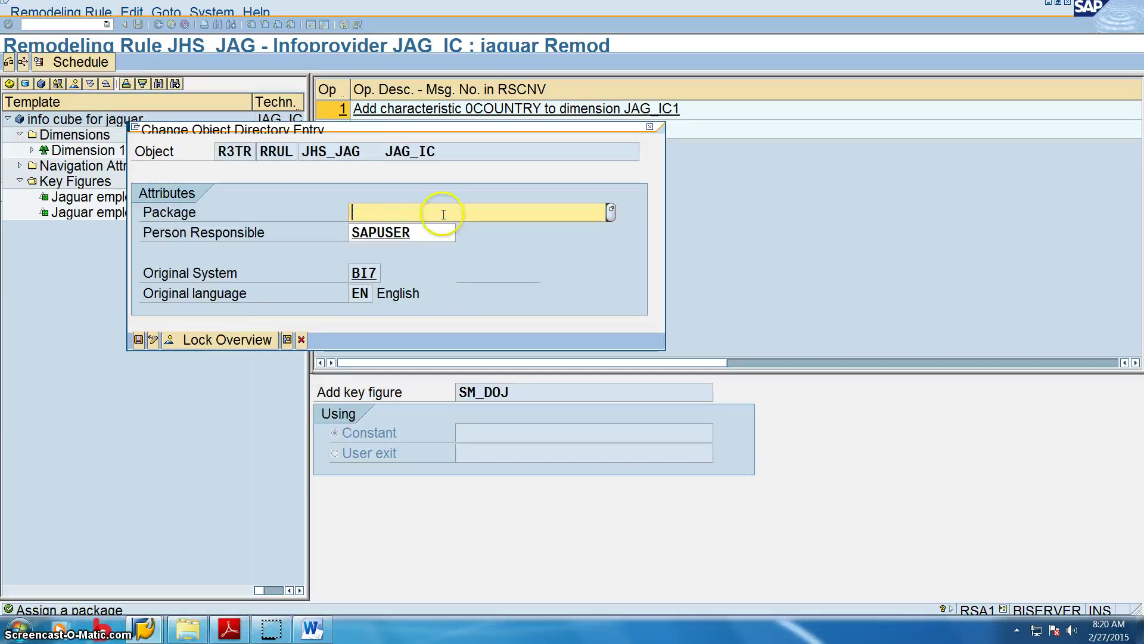
text(zjhs*)
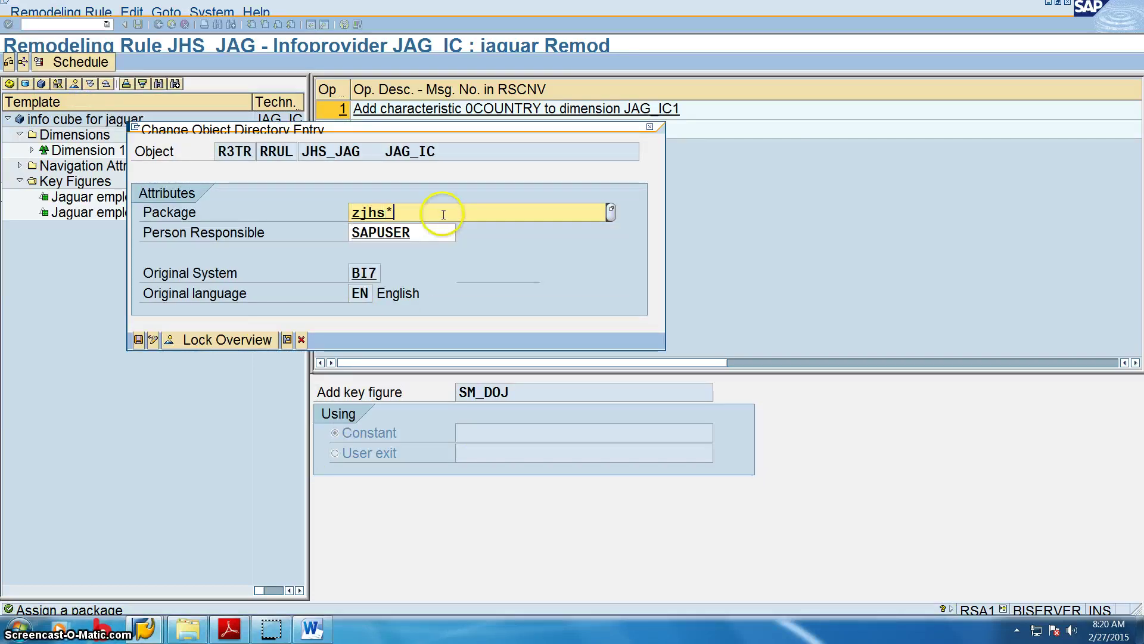
key(Return)
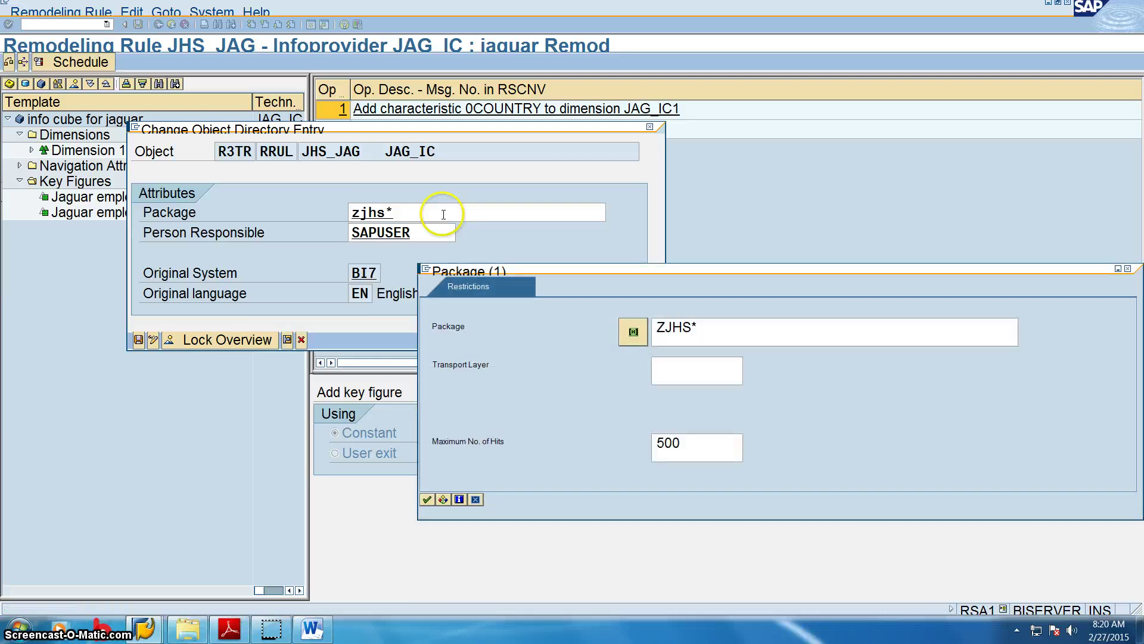
key(Return)
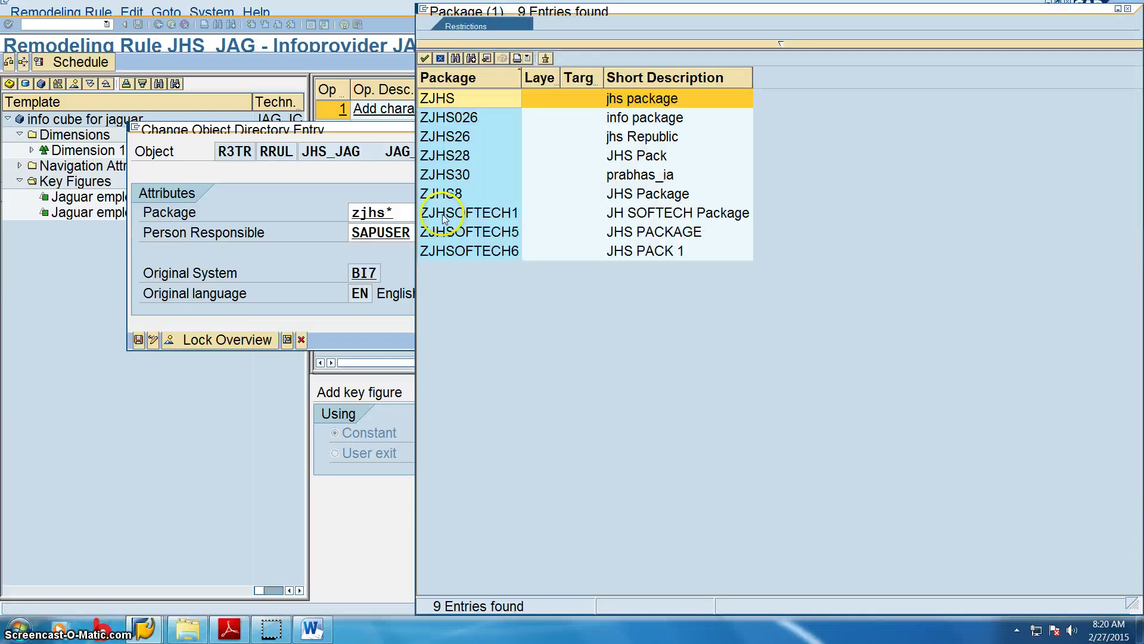
double_click(444, 99)
Save the object directory entry, accept transport request BI7K900057 for the rule, and close the log.
click(138, 340)
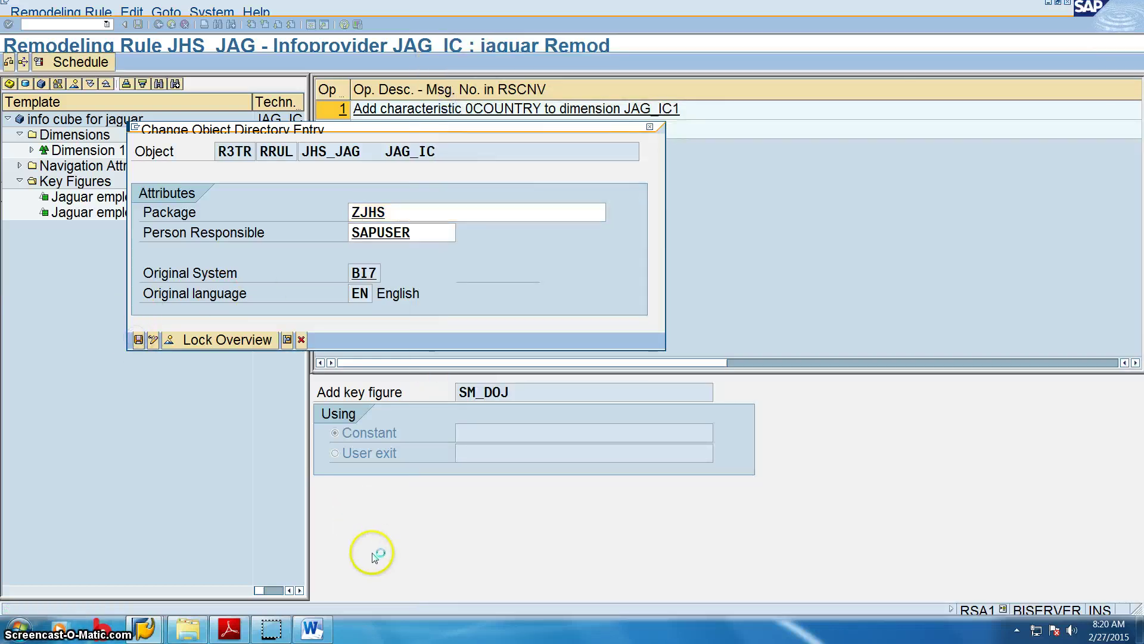
click(47, 240)
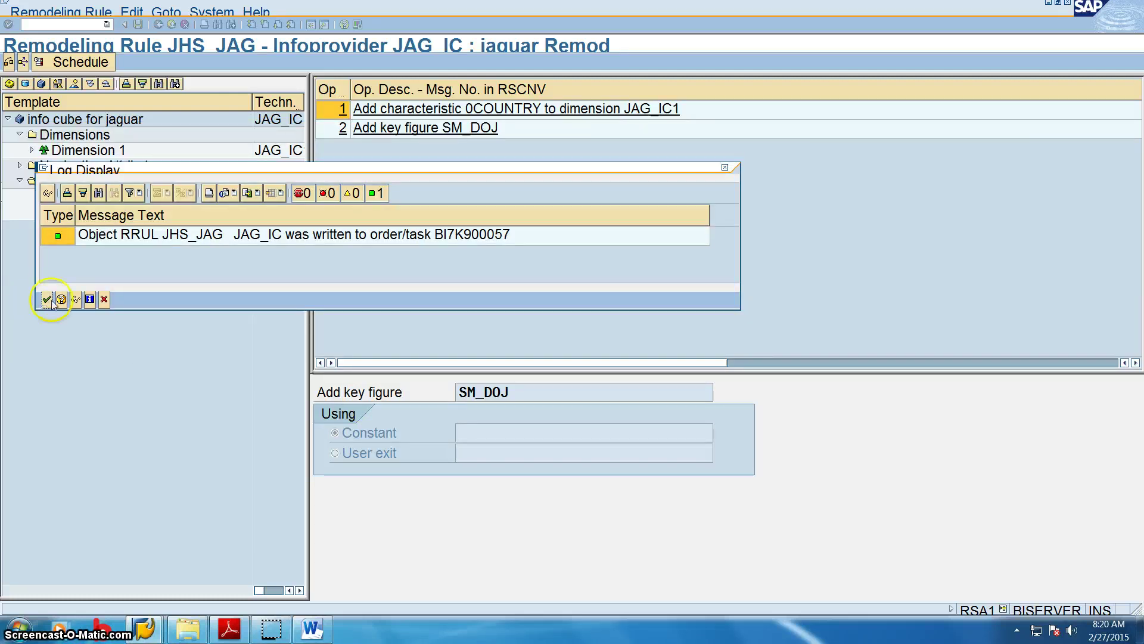
click(47, 299)
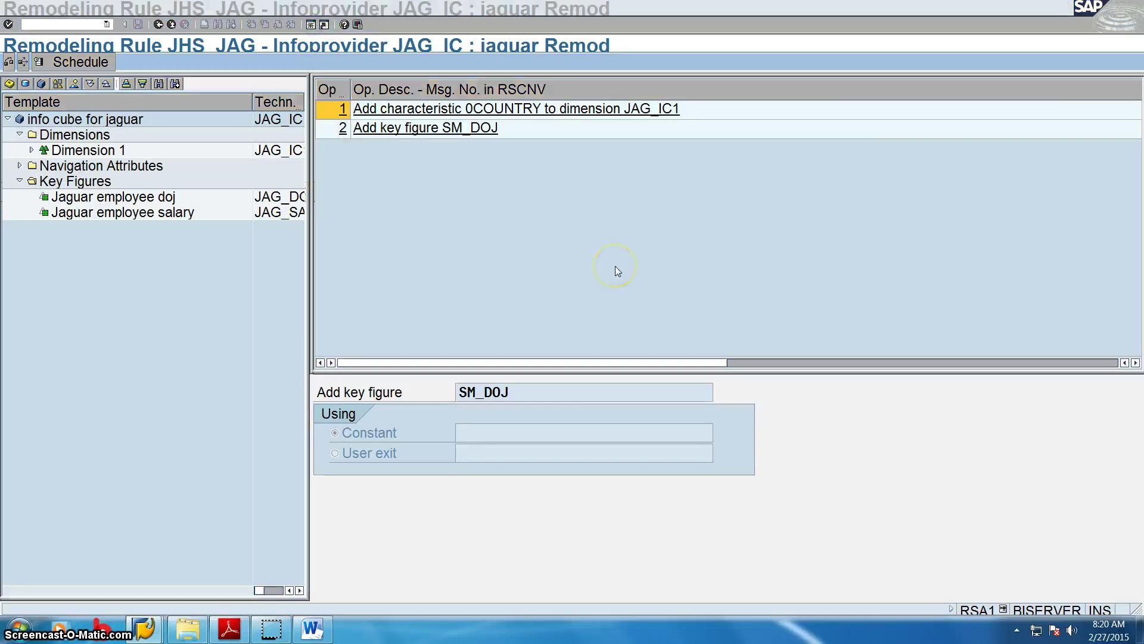
Start transaction SE09 in a new session and display the transport requests of the preset user.
text(se)
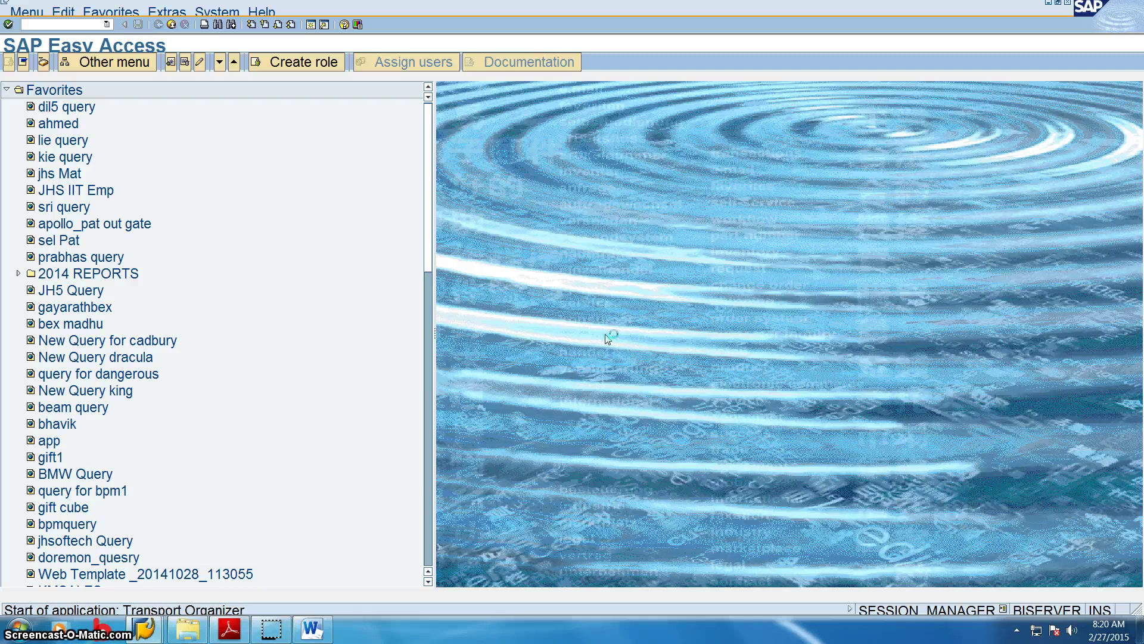
click(270, 629)
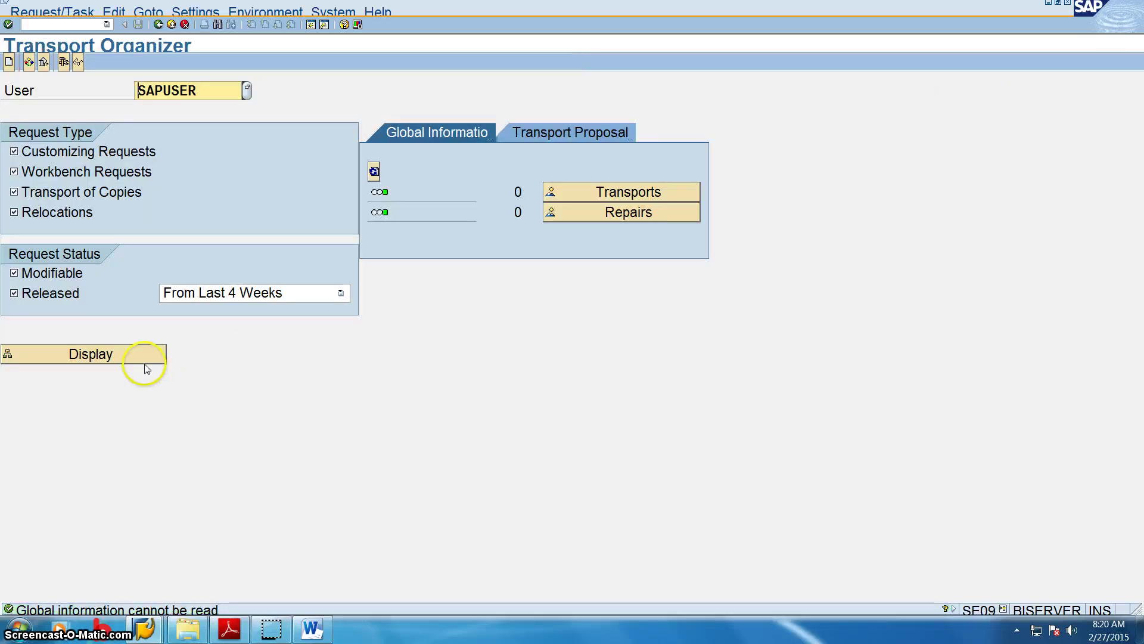
click(140, 354)
click(352, 426)
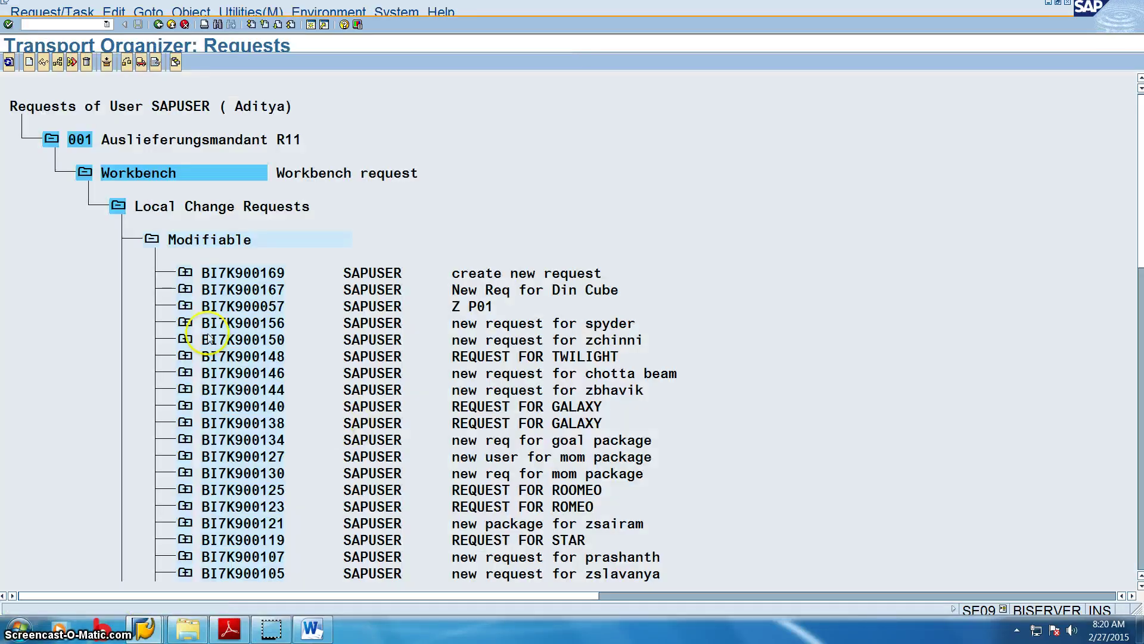
Expand modifiable request BI7K900169 and its task BI7K900170 to examine the object types they contain, and look through the other requests.
click(185, 274)
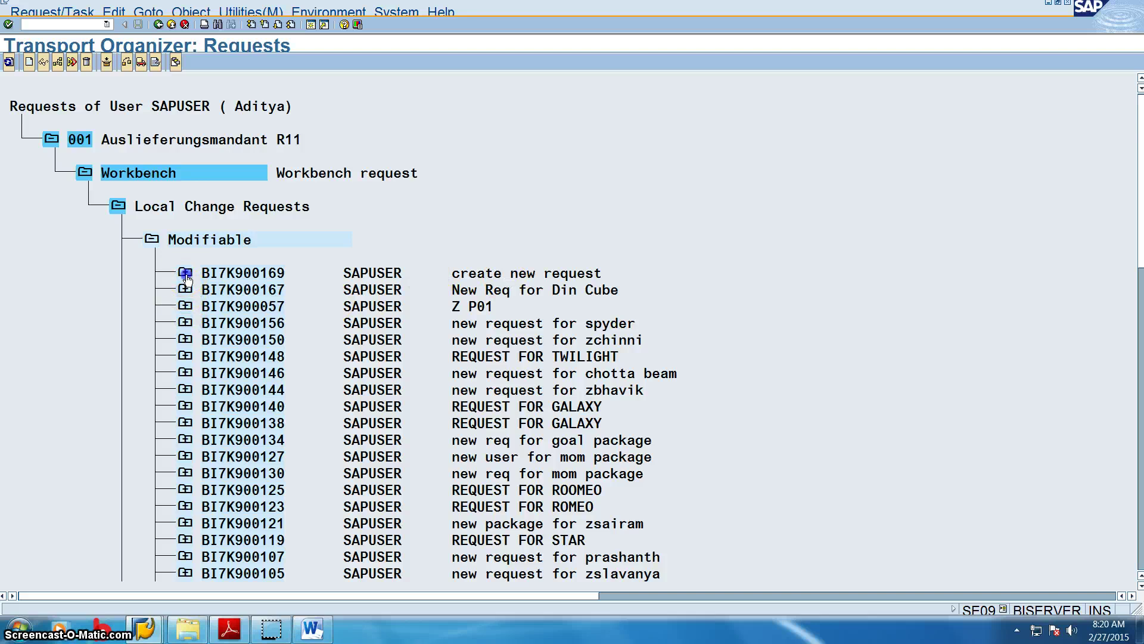
click(219, 305)
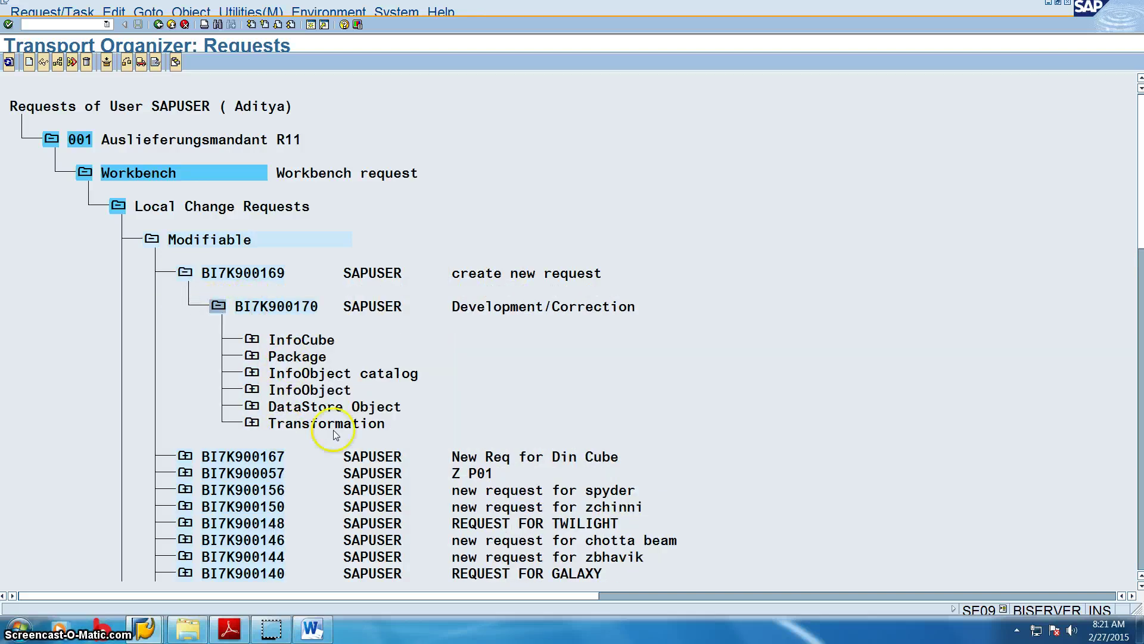
click(471, 396)
scroll(471, 396, down, 1)
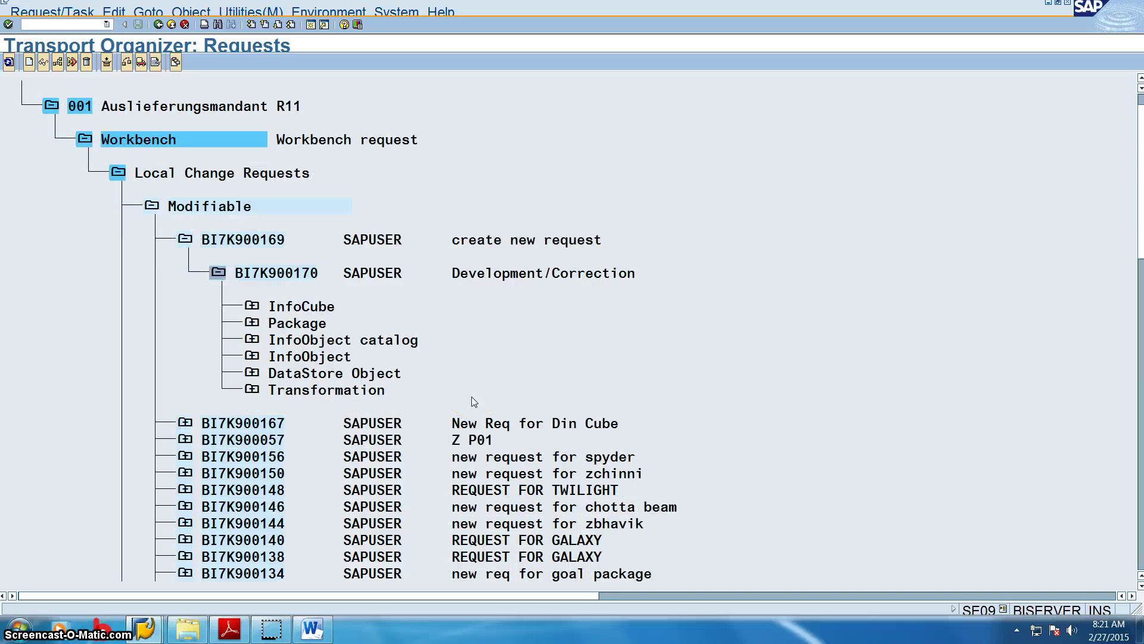
scroll(472, 399, down, 1)
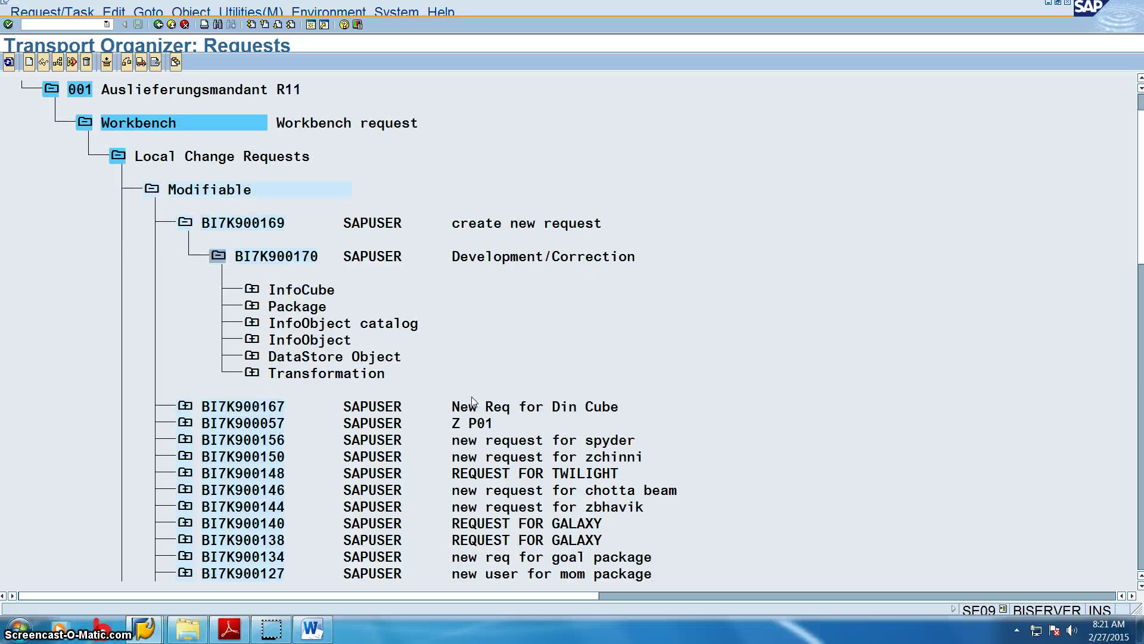
scroll(472, 400, down, 2)
scroll(474, 401, down, 2)
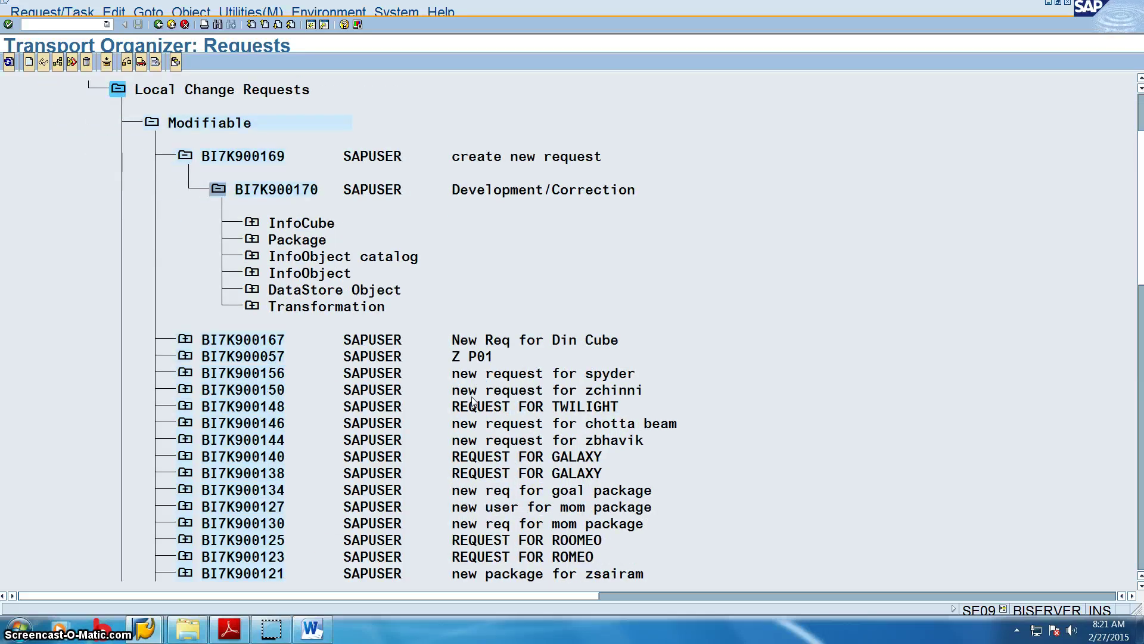
Switch to the InfoCube display session to review the remodeled structure of JAG_IC.
click(146, 630)
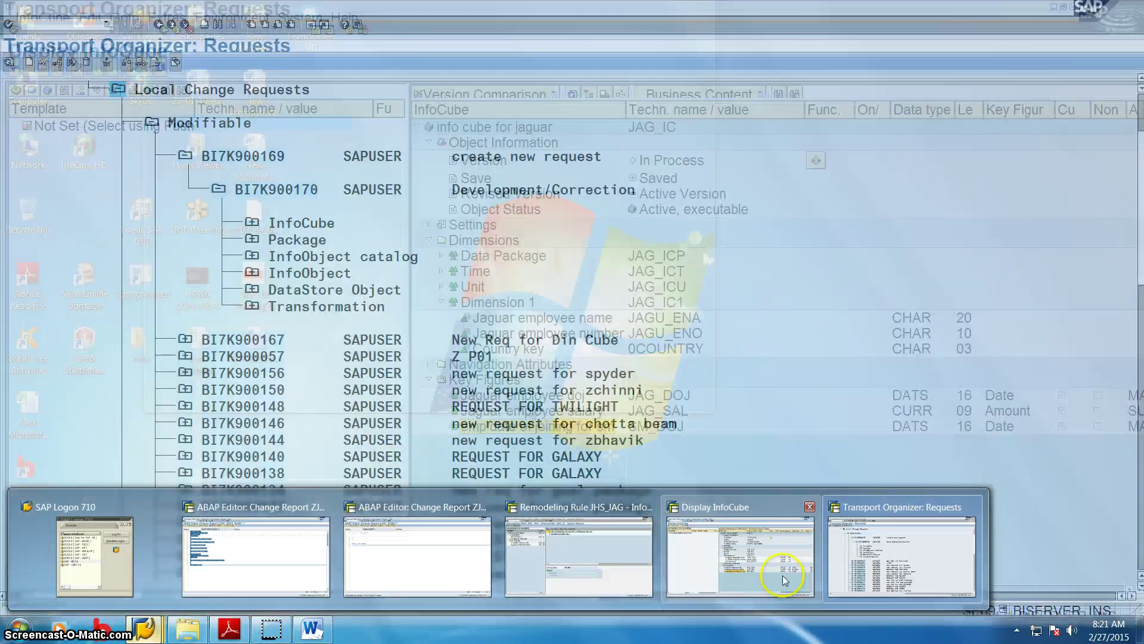
click(786, 575)
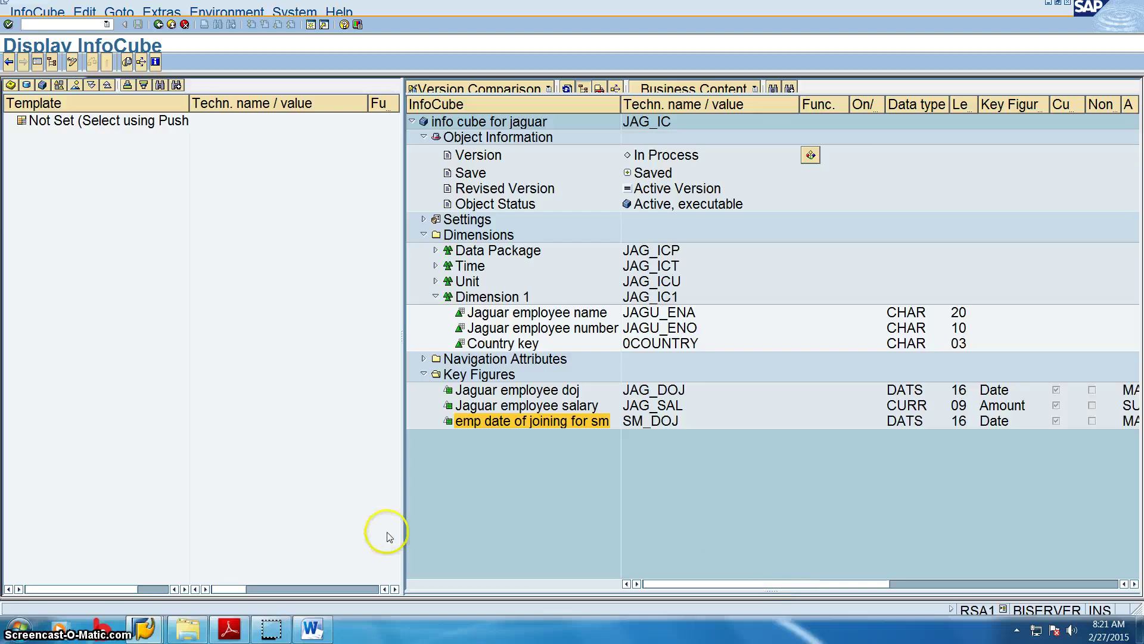